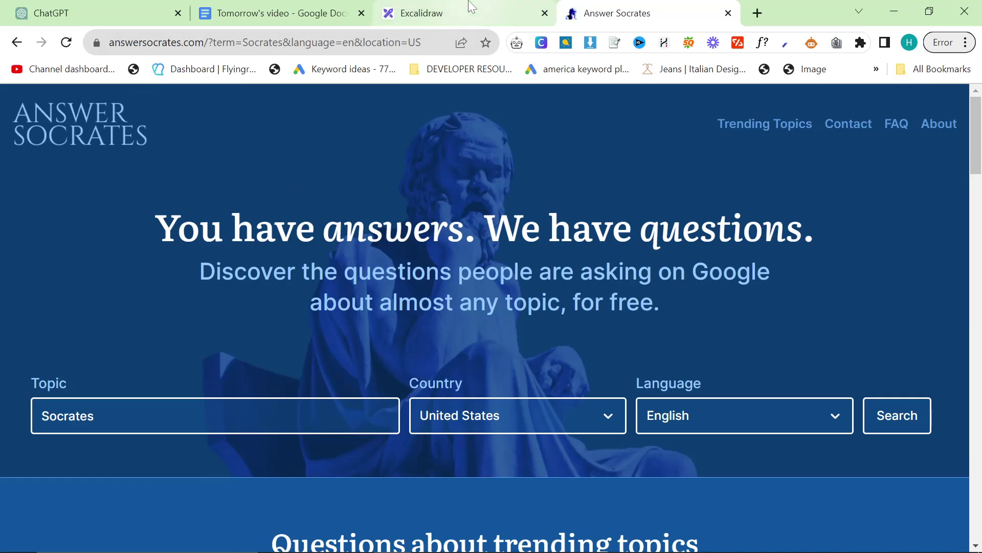
Step: In the Excalidraw tab, underline "Create pages", the blog posts line and "Profit." freehand with a thin stroke
left_click(471, 6)
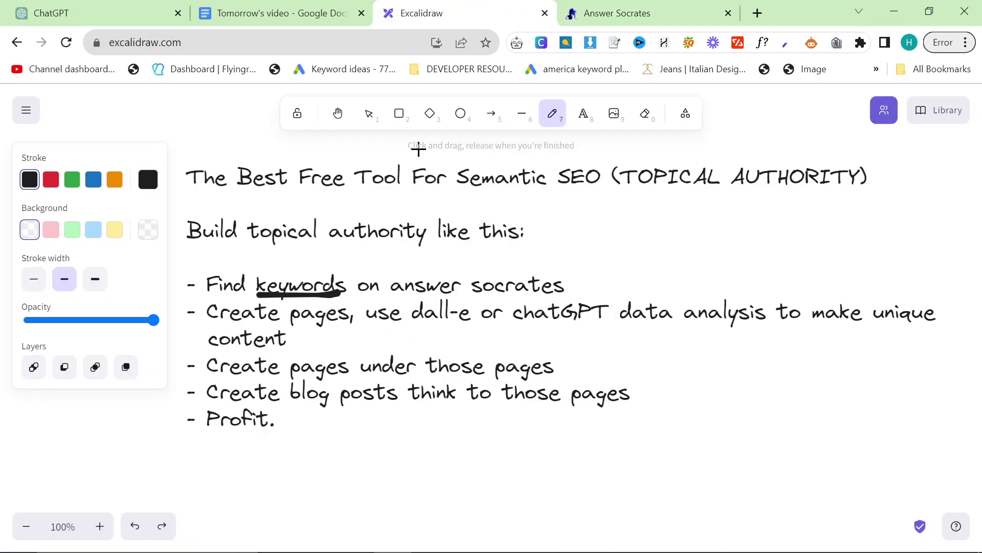
left_click(39, 287)
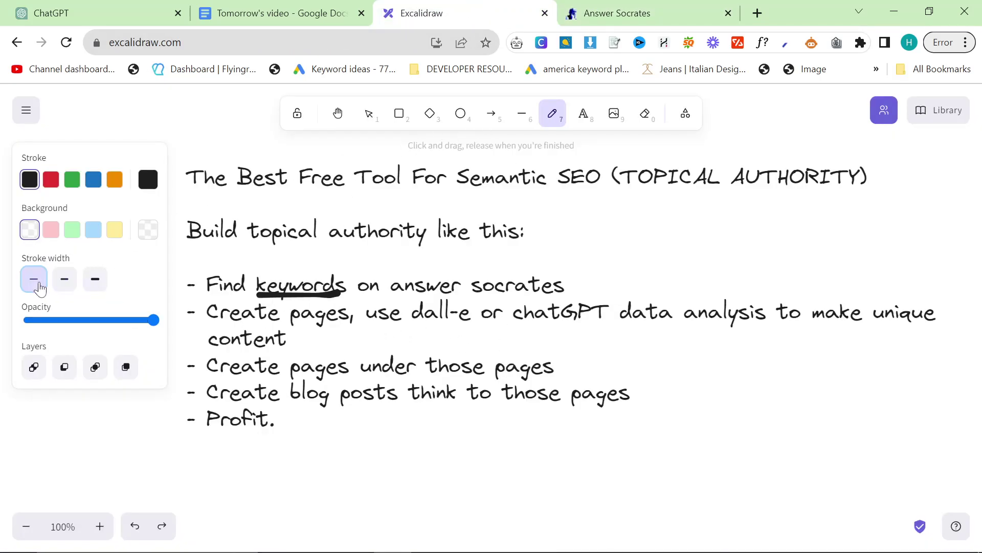
left_click_drag(206, 321, 329, 324)
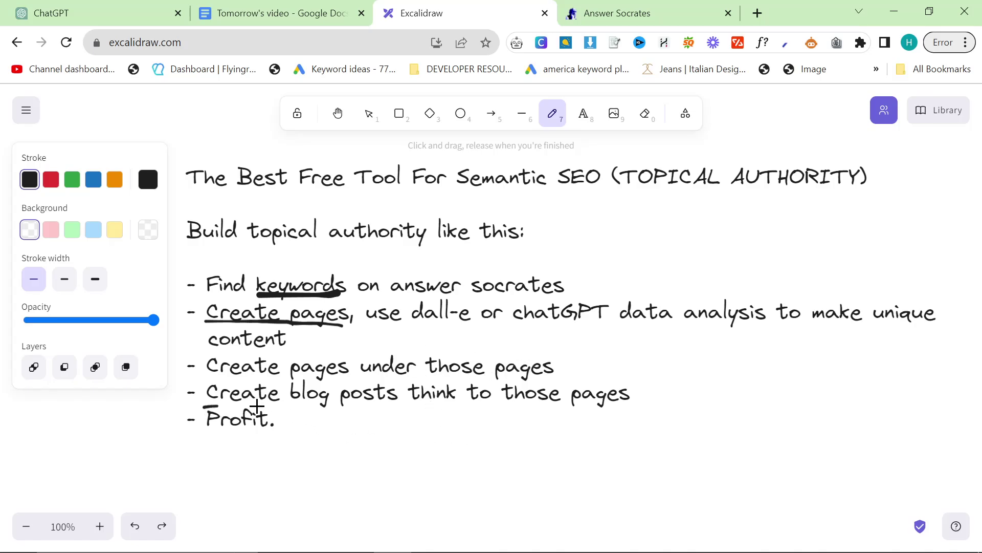
left_click_drag(257, 405, 636, 417)
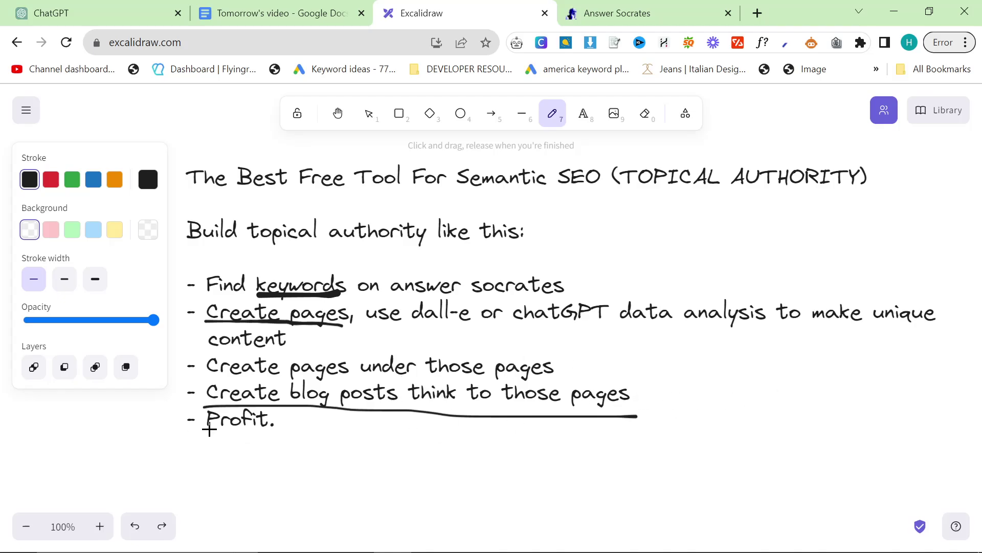
left_click_drag(194, 429, 305, 429)
Step: Sketch a wide freehand rectangle in the empty area below the bullet list
scroll(429, 449, "down", 5)
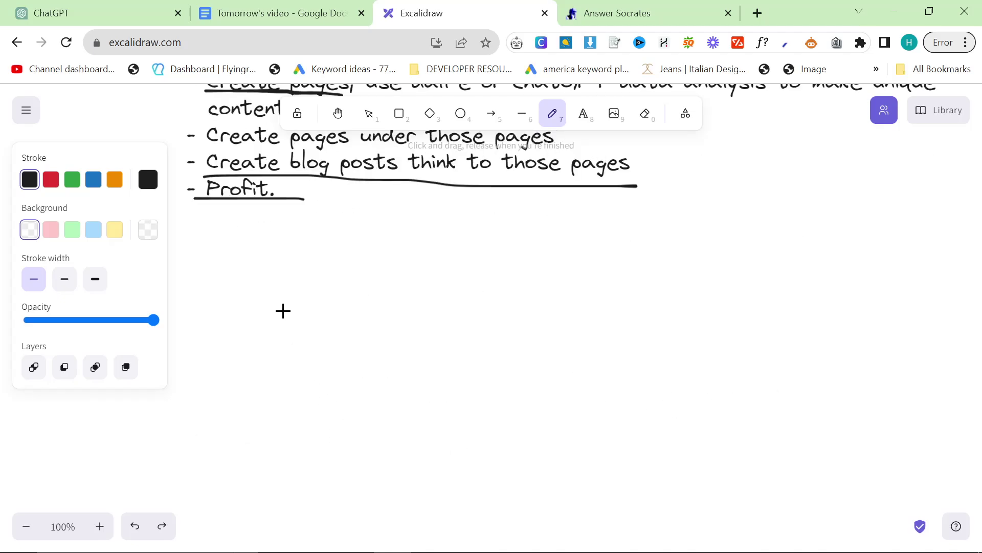
mouse_move(279, 322)
left_mouse_down()
mouse_move(282, 237)
mouse_move(375, 249)
left_mouse_up()
mouse_move(450, 251)
left_mouse_down()
mouse_move(809, 305)
mouse_move(281, 334)
mouse_move(278, 323)
left_mouse_up()
left_click(583, 114)
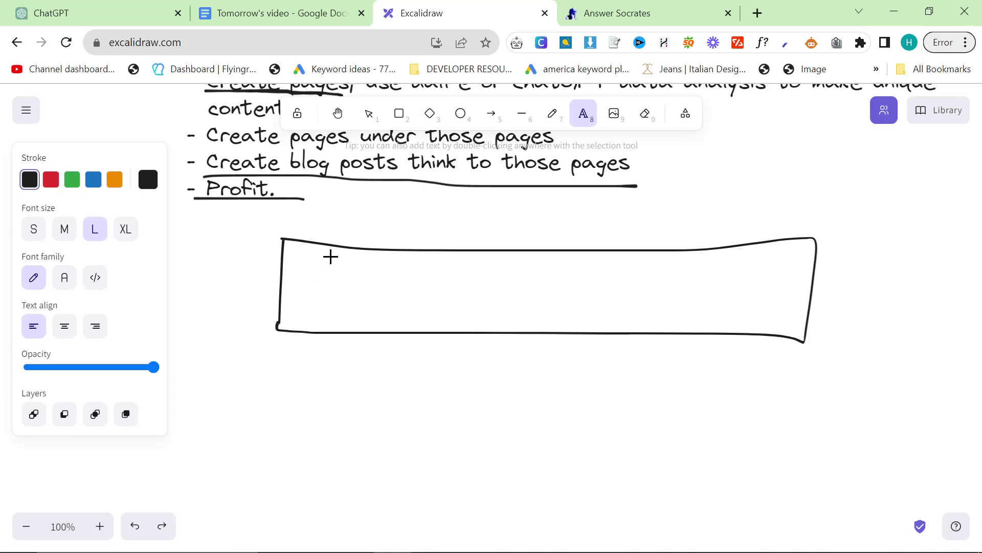
Step: Handwrite the heading "Camping" above the rectangle with the Draw tool
left_click(552, 114)
mouse_move(464, 203)
left_mouse_down()
mouse_move(464, 224)
mouse_move(508, 211)
left_mouse_up()
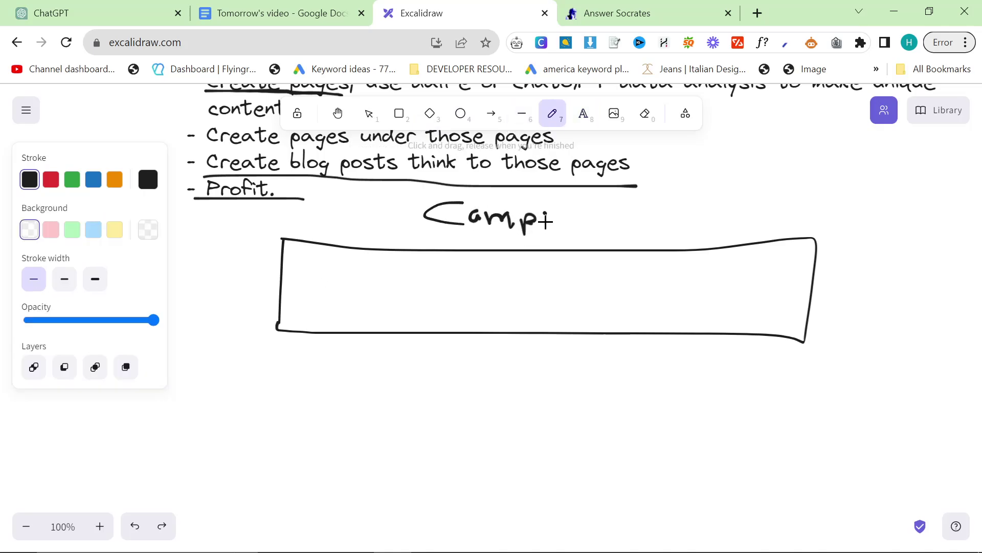
mouse_move(565, 222)
left_mouse_down()
mouse_move(581, 228)
mouse_move(548, 229)
left_mouse_up()
left_click(546, 194)
Step: Add the text "Tents glamping equipment" inside the rectangle and move it to the rectangle's middle
key("t")
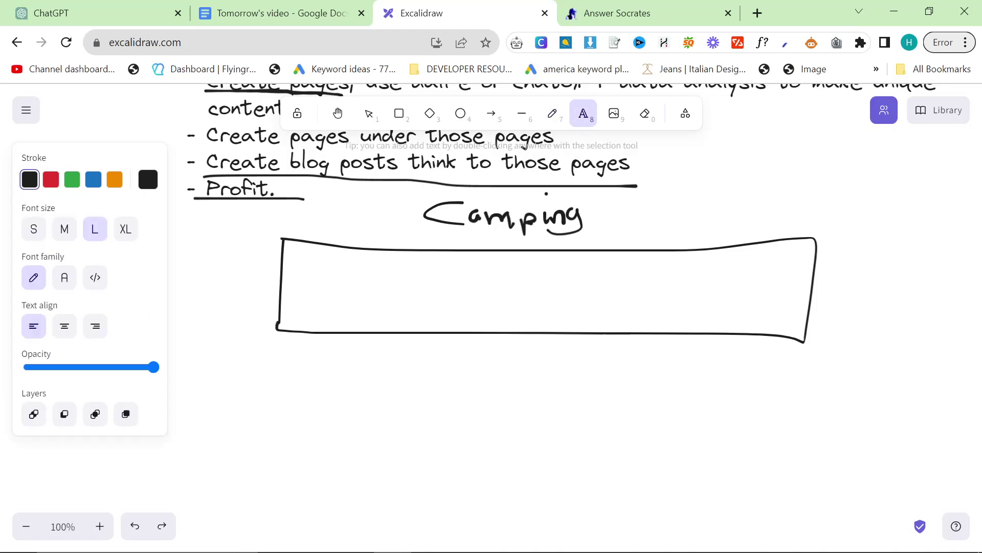
left_click(301, 281)
type("Tnets#")
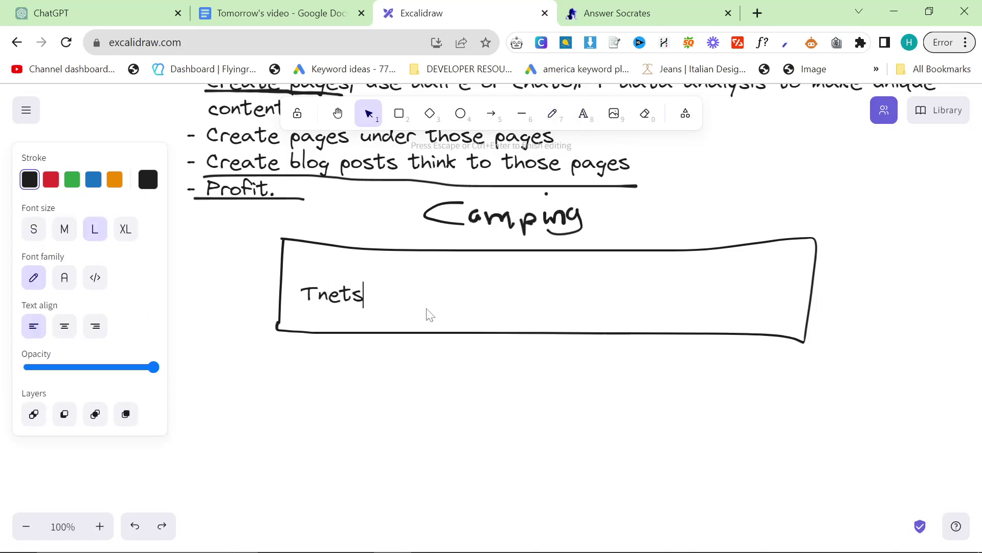
key("BackSpace")
key("BackSpace")
key("BackSpace")
type("nts glamin")
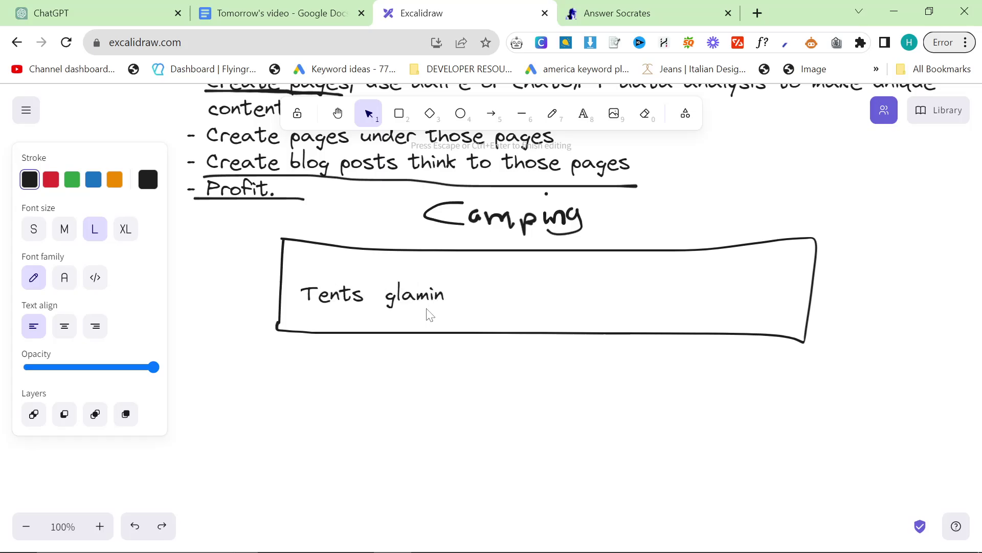
type("ging equipment")
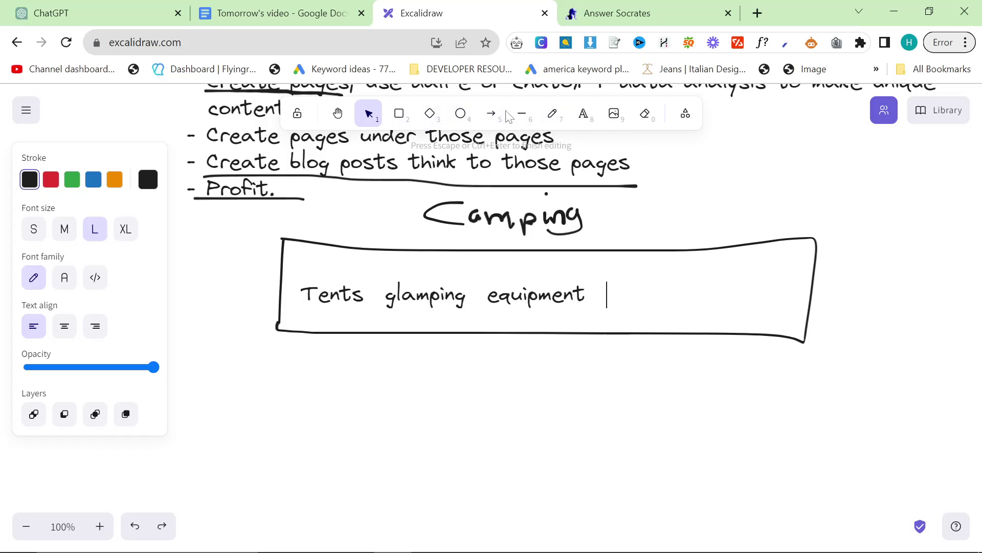
left_click(368, 113)
left_click_drag(417, 273, 518, 289)
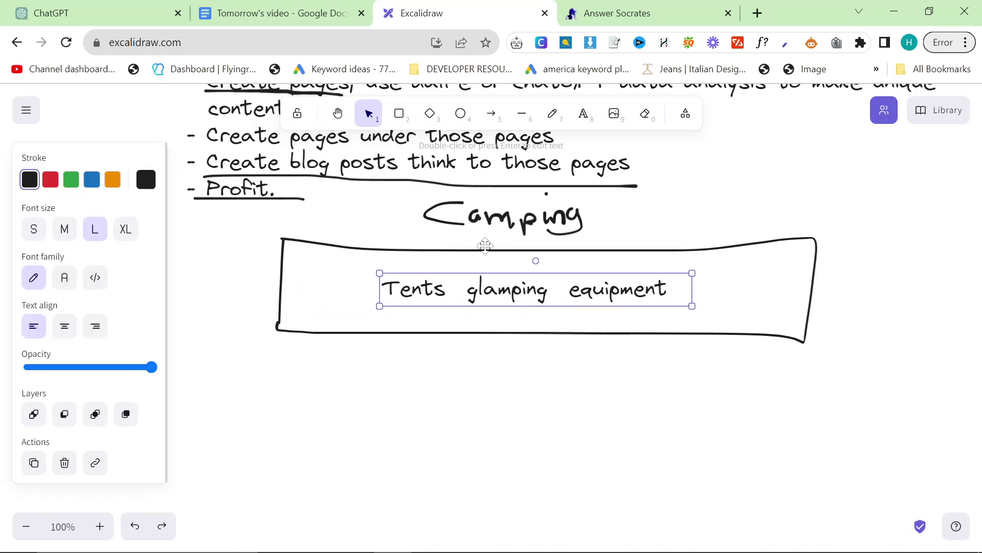
Step: Draw a freehand box around each of the words Tents, glamping and equipment
left_click(552, 113)
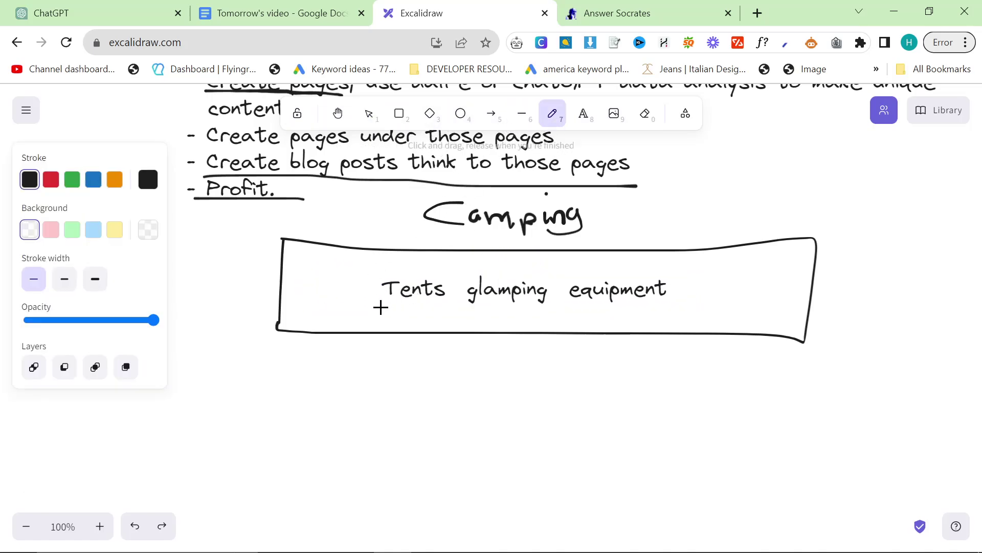
mouse_move(380, 307)
left_mouse_down()
mouse_move(450, 302)
mouse_move(428, 267)
mouse_move(385, 312)
left_mouse_up()
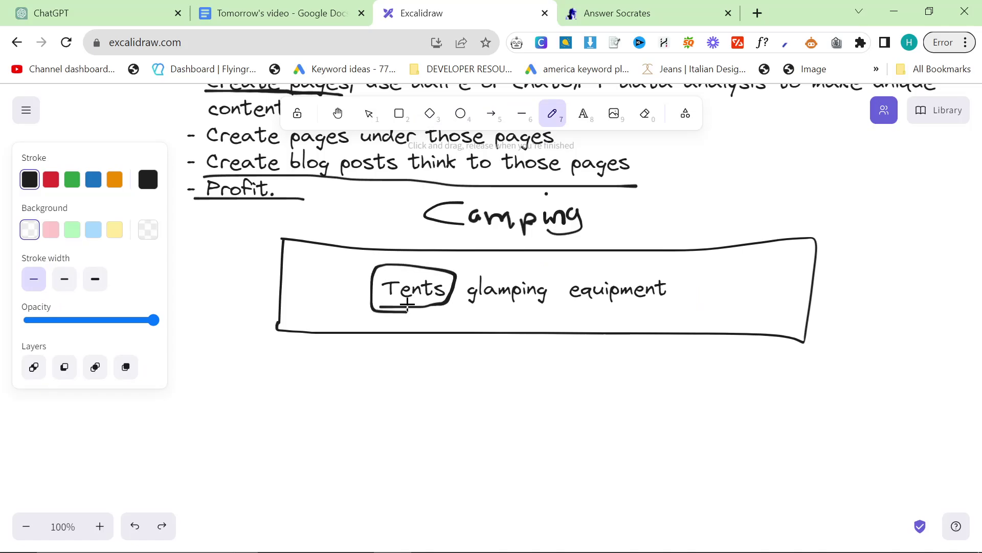
mouse_move(451, 276)
left_mouse_down()
mouse_move(555, 285)
mouse_move(438, 307)
left_mouse_up()
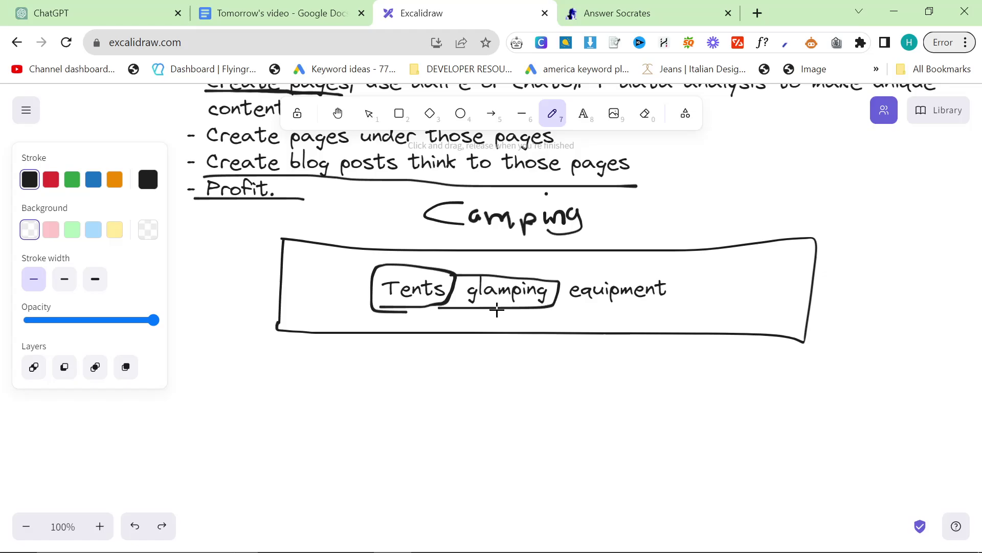
mouse_move(554, 281)
left_mouse_down()
mouse_move(677, 272)
mouse_move(549, 310)
left_mouse_up()
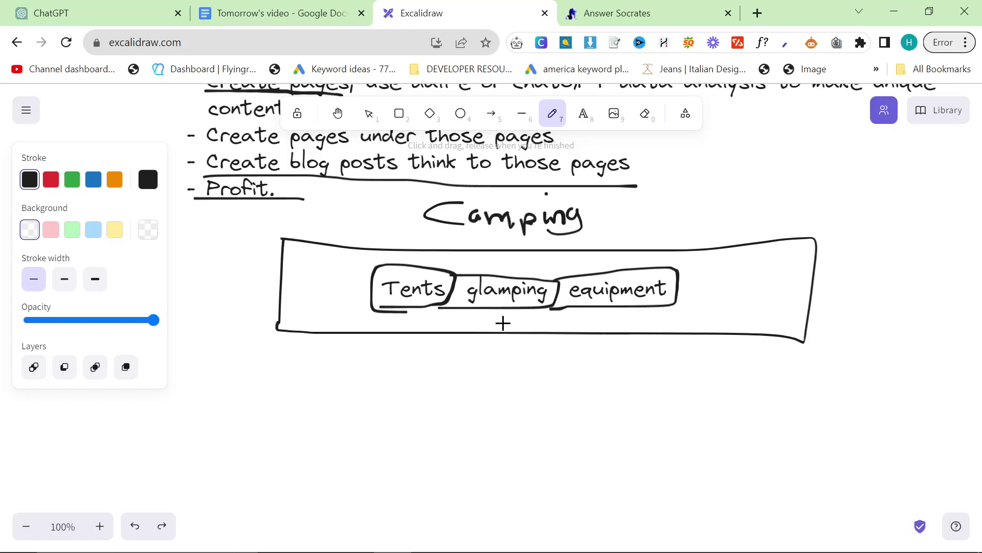
Step: Start a text list below the boxed word glamping with the line "Glamping tents"
left_click(583, 113)
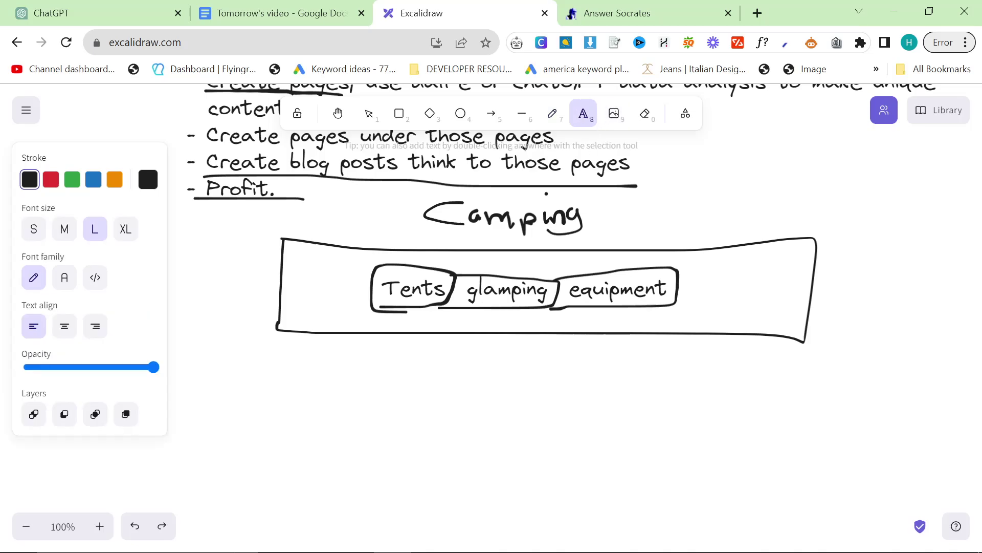
left_click(465, 321)
type("Glamin")
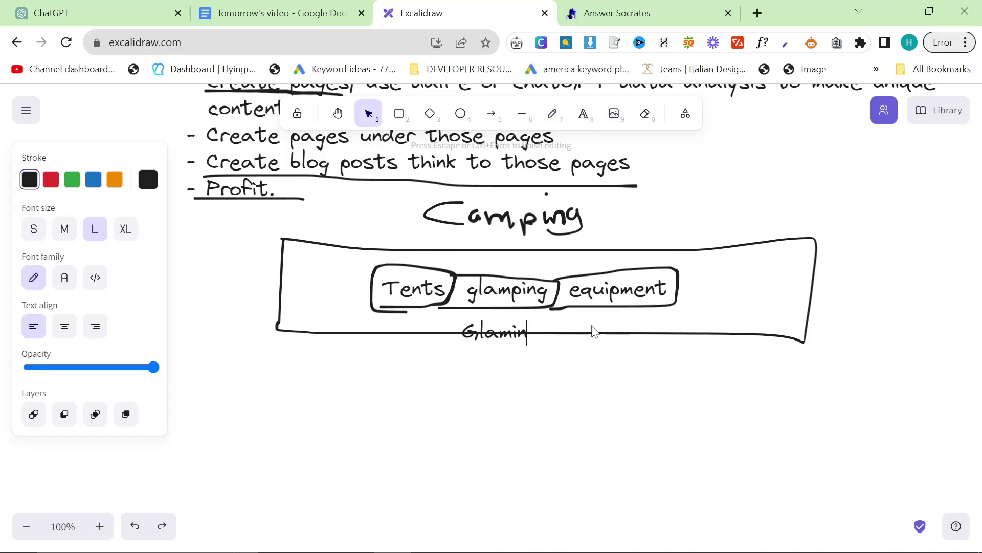
key("BackSpace")
key("BackSpace")
type("ping tents")
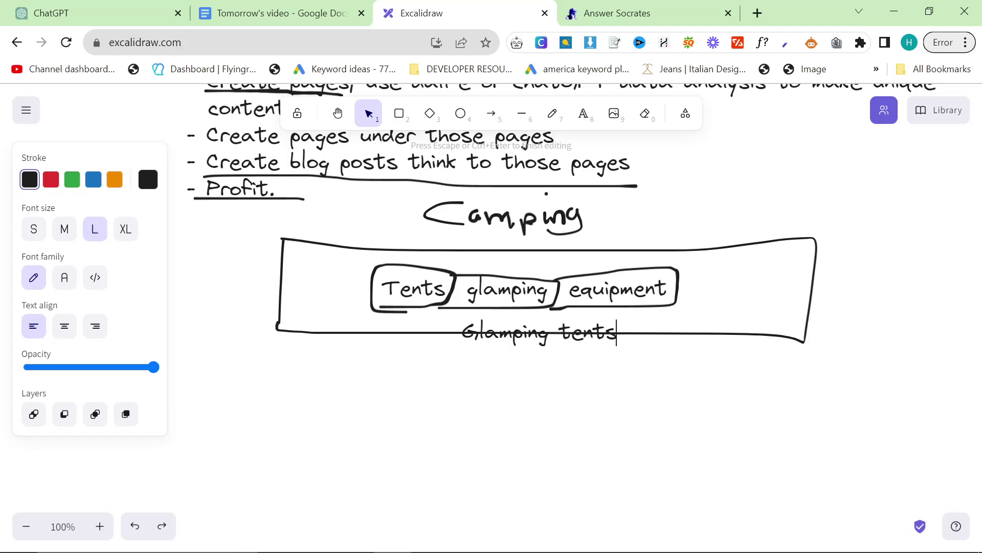
Step: Add the lines "glamping places" and "glamping guides" to the list, and begin a fourth line with "glamping"
type("glamin")
type("ping places")
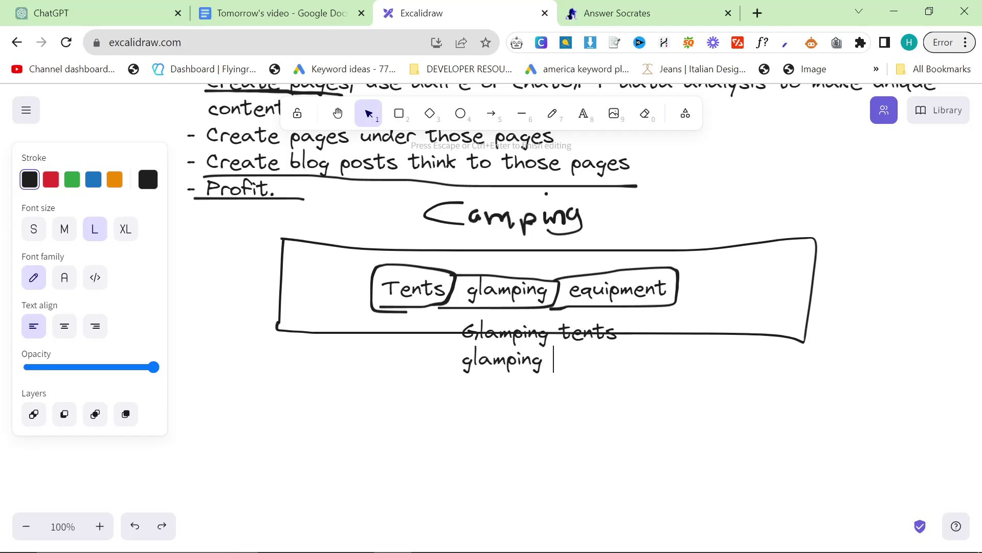
key("Return")
type("glamin")
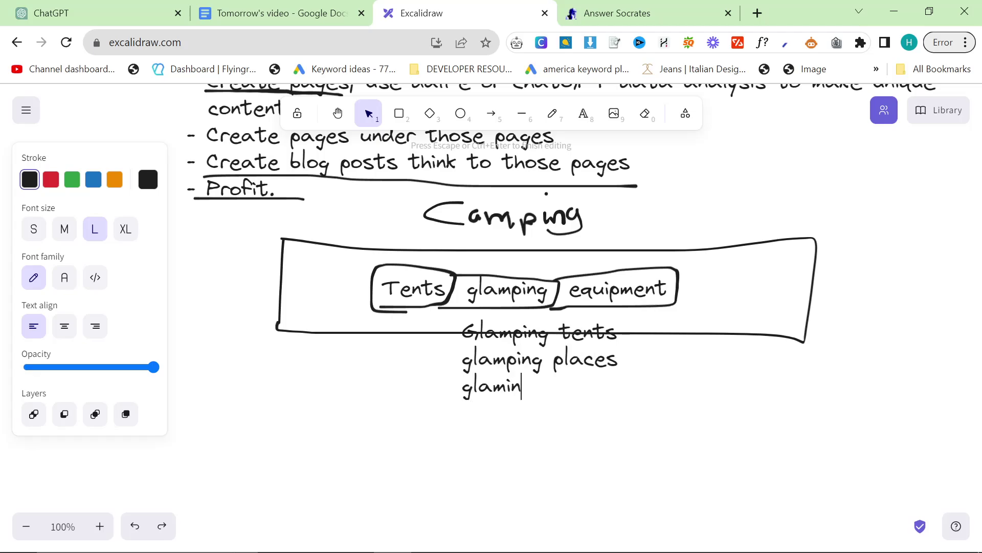
key("BackSpace")
key("BackSpace")
type("ping guides ")
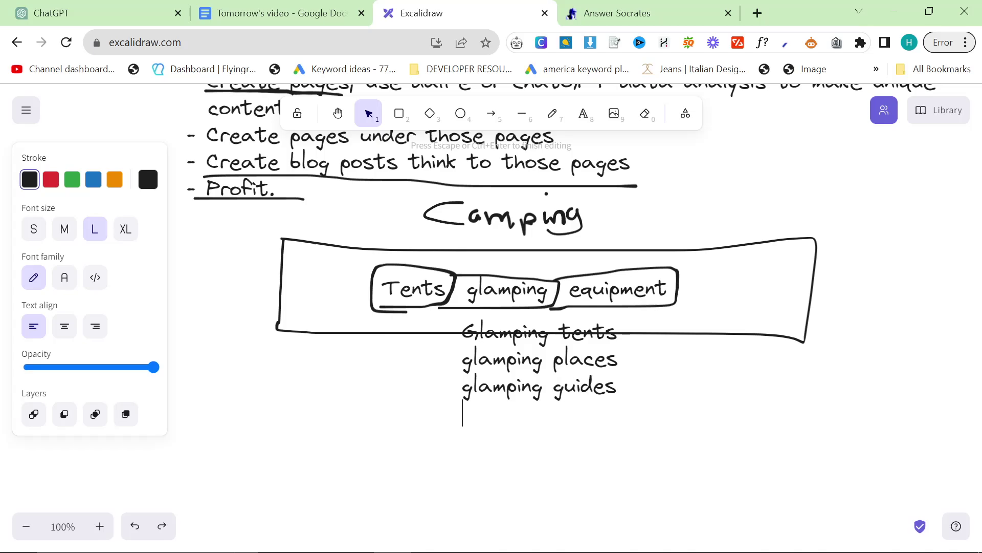
type("glamping")
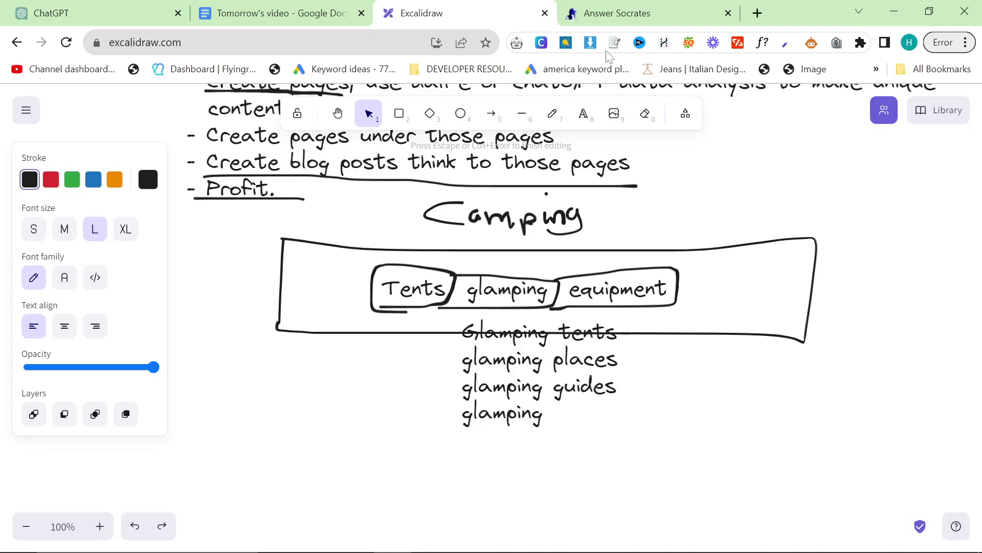
Step: Switch to Answer Socrates, search the topic "glamping", and look through the resulting questions for subtopic ideas
left_click(646, 8)
double_click(51, 415)
type("glamping")
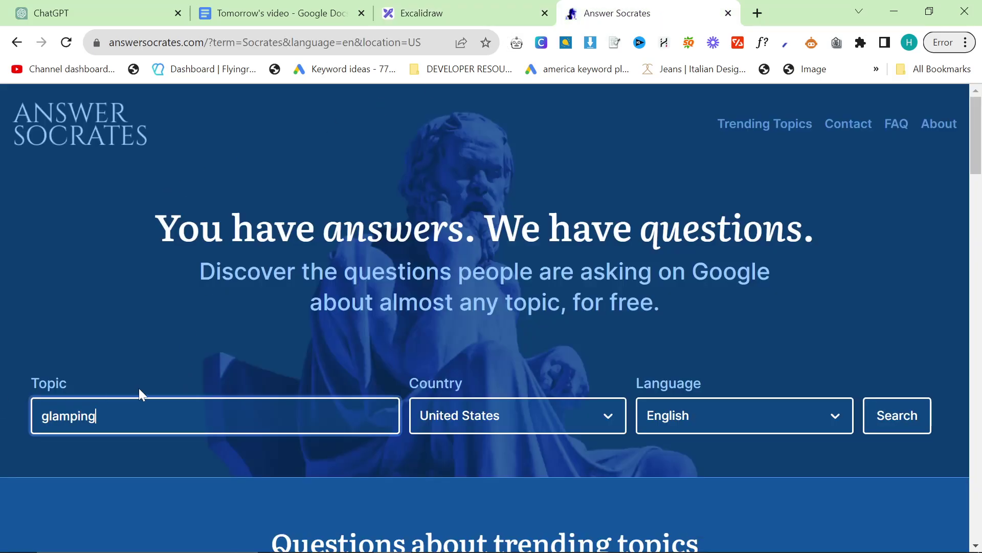
left_click(437, 316)
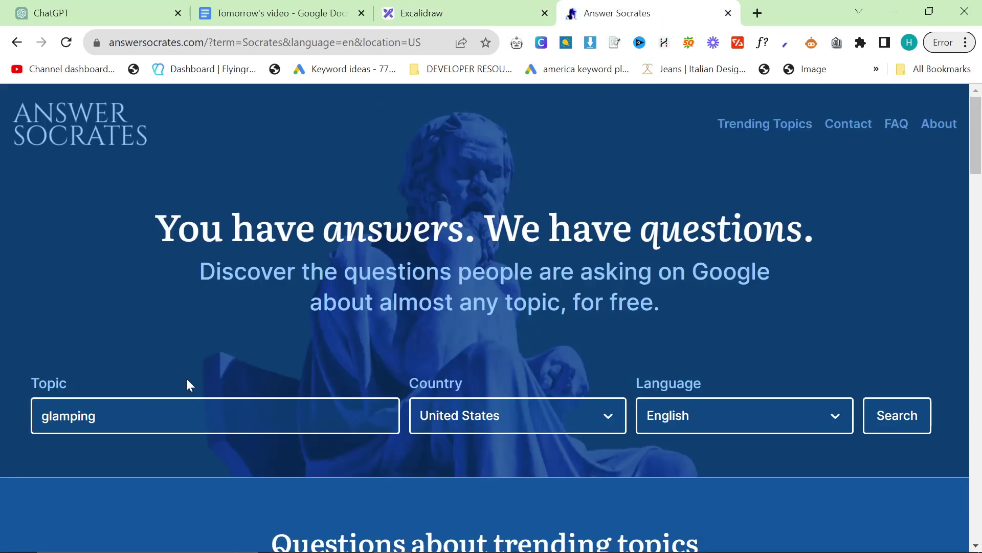
left_click(897, 415)
scroll(221, 294, "down", 5)
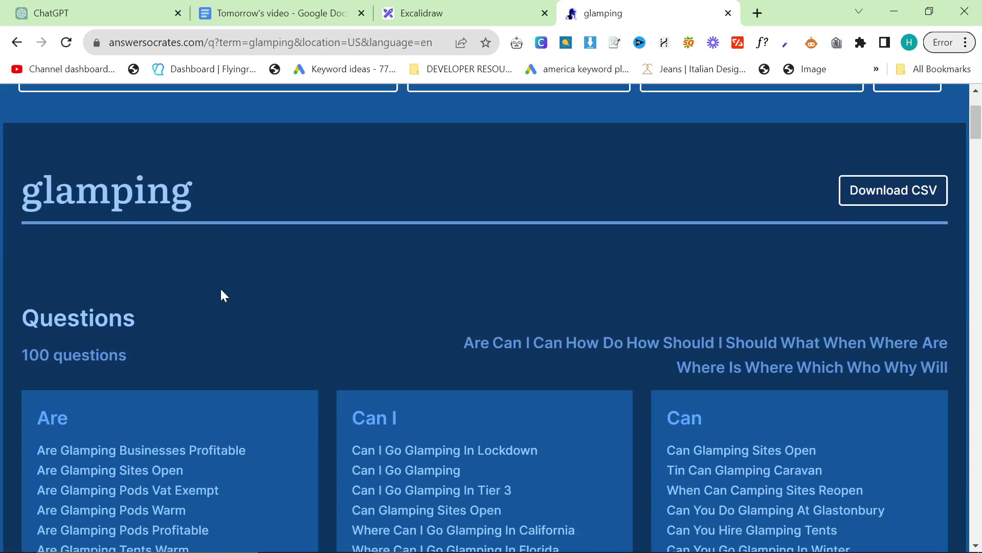
scroll(164, 281, "down", 2)
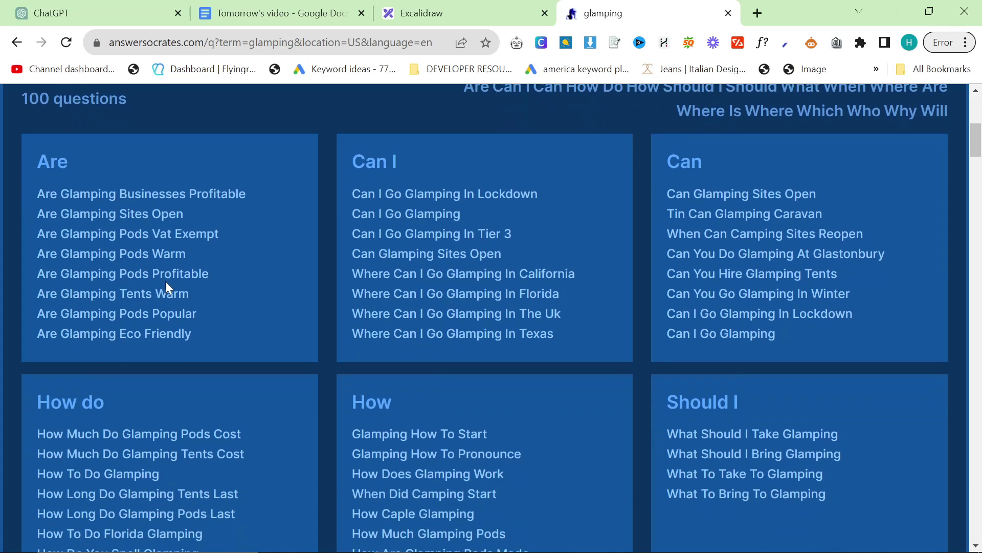
scroll(402, 353, "down", 3)
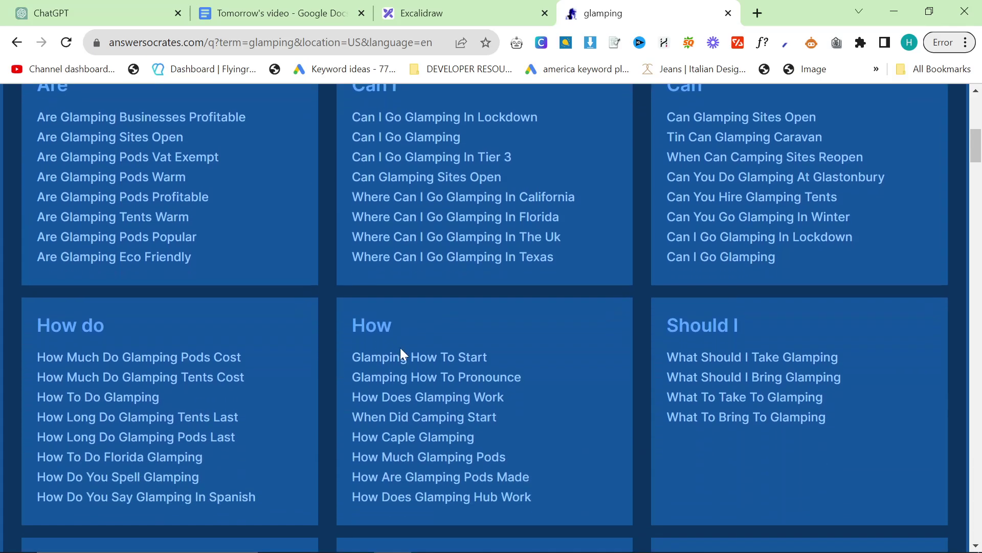
scroll(168, 306, "down", 3)
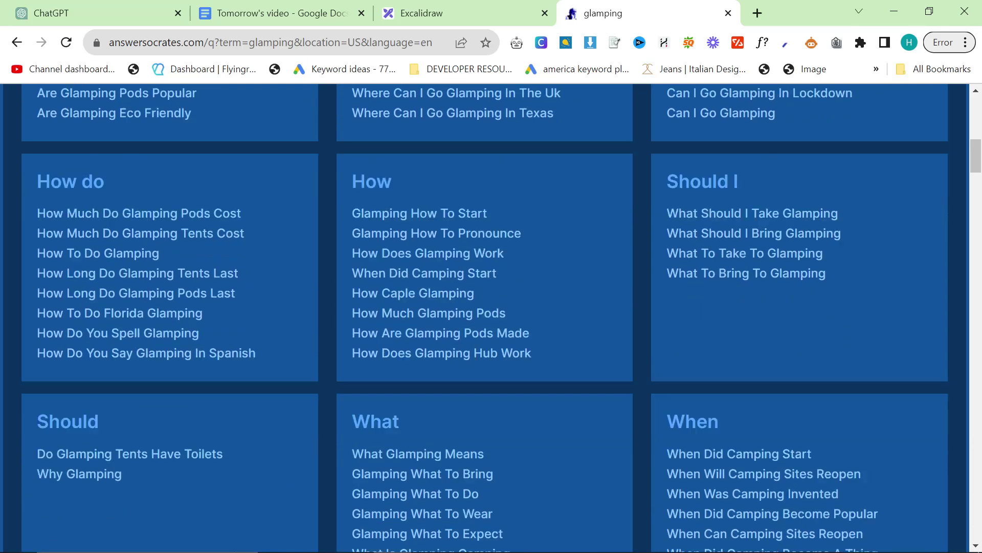
left_click_drag(38, 127, 202, 127)
left_click(254, 142)
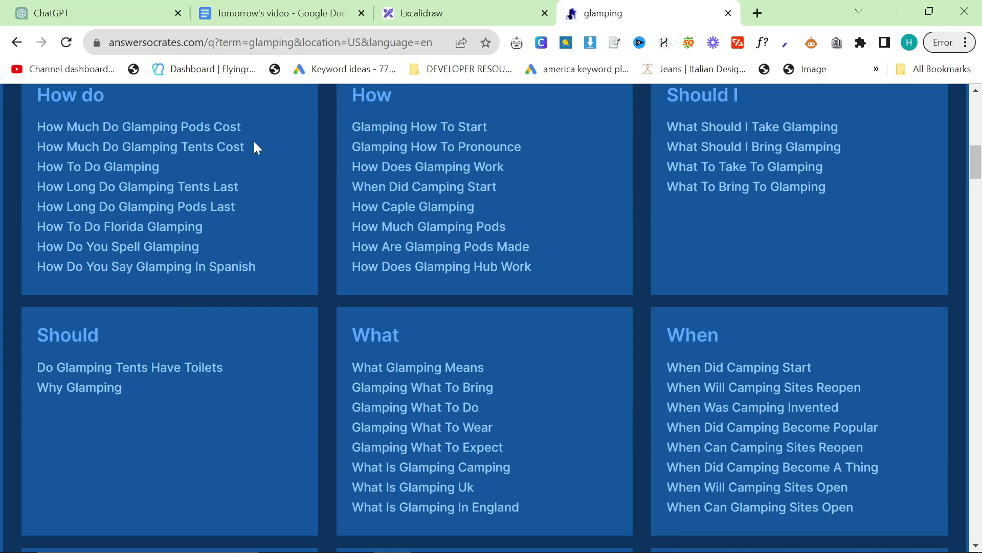
Step: Back in Excalidraw, complete the list's fourth line as "glamping pods" and move the list just below the rectangle
left_click(420, 13)
left_click(531, 399)
key("Return")
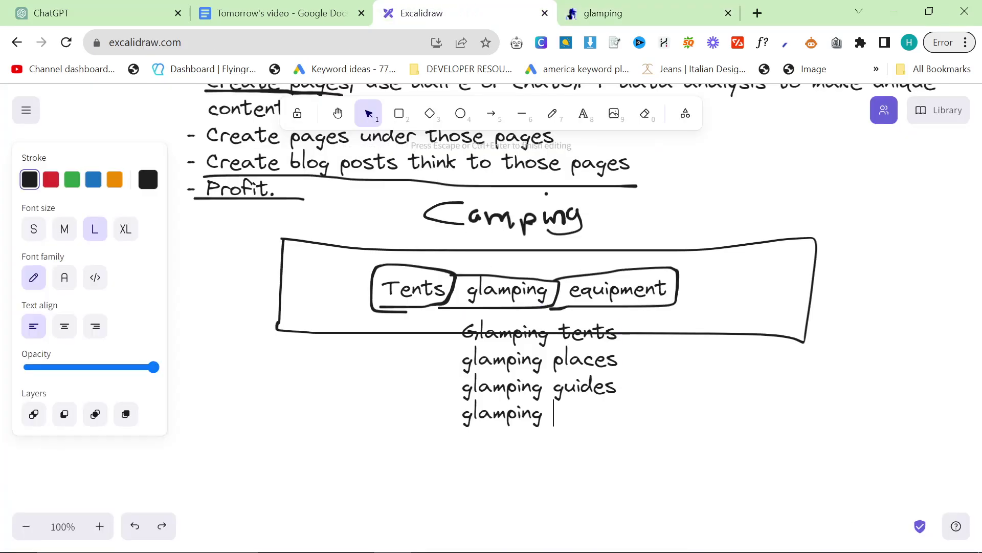
type("pods")
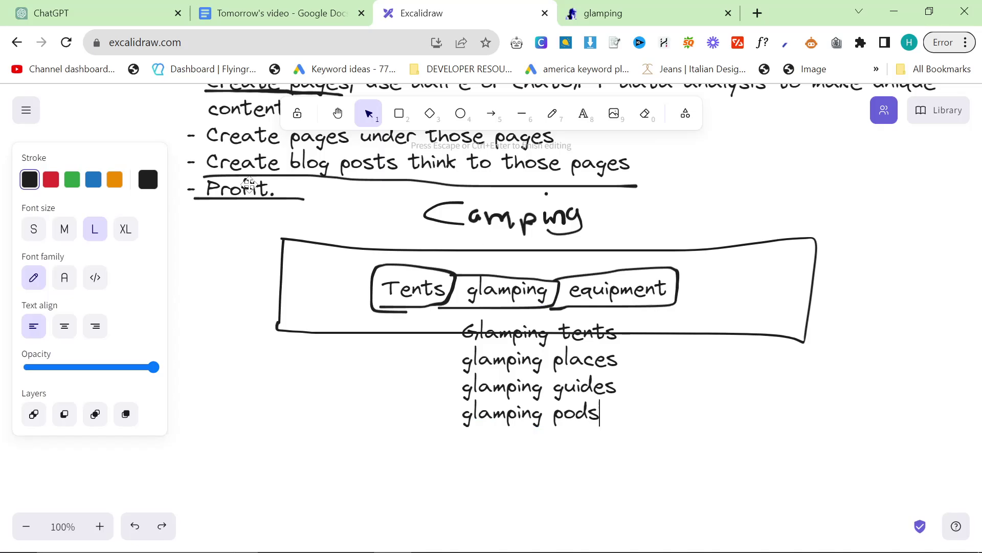
left_click(368, 114)
mouse_move(530, 366)
left_mouse_down()
mouse_move(516, 386)
mouse_move(499, 388)
left_mouse_up()
Step: Underline the handwritten "Camping" heading with a freehand stroke
left_click(553, 113)
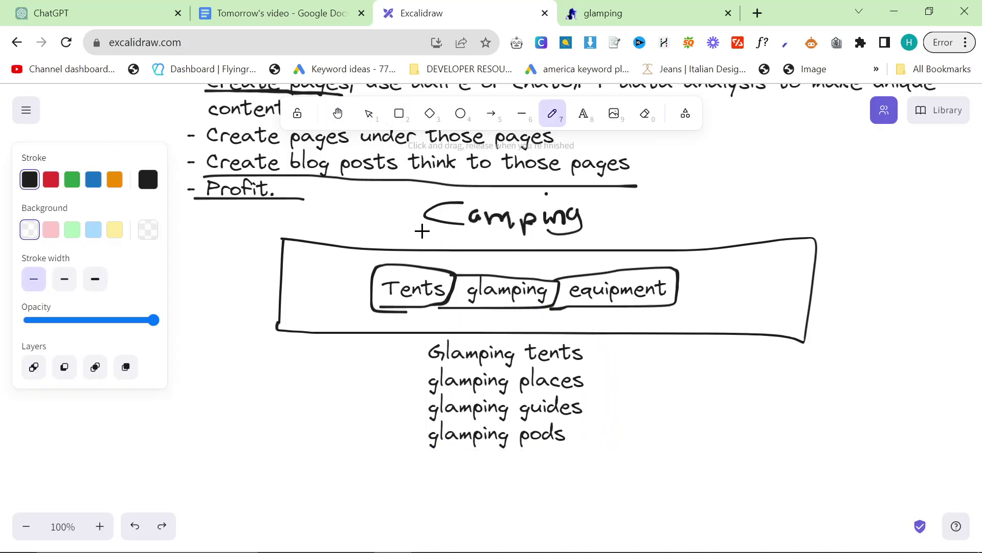
left_click_drag(408, 234, 596, 240)
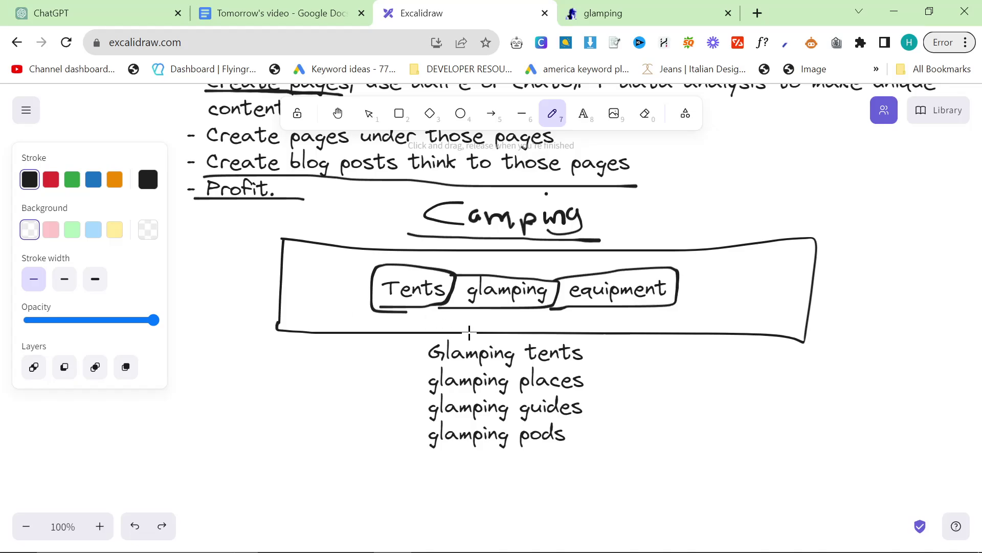
scroll(532, 369, "up", 3)
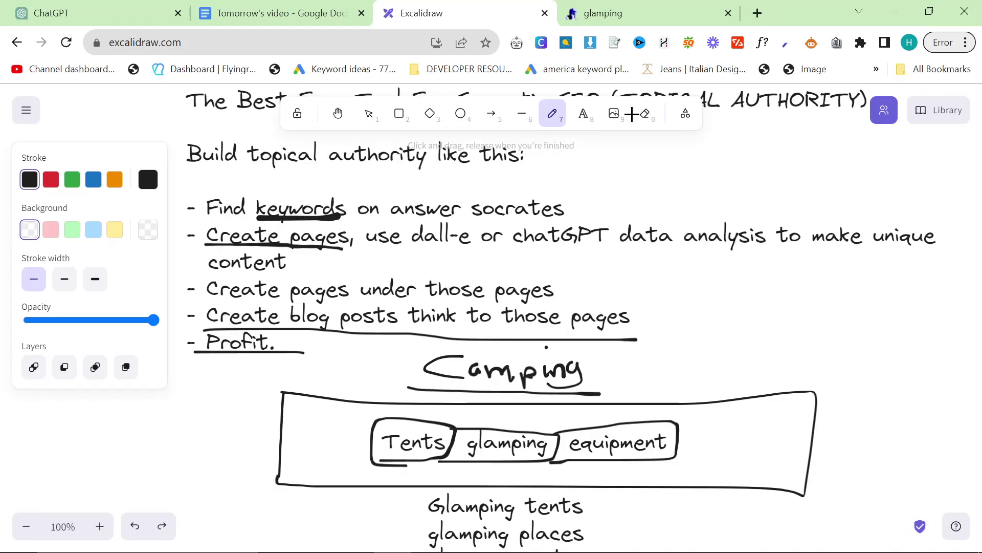
Step: Open the tinyhomehub.io website in a new browser tab as a topical authority example and view its homepage navigation
left_click(758, 13)
type("tiny")
key("Return")
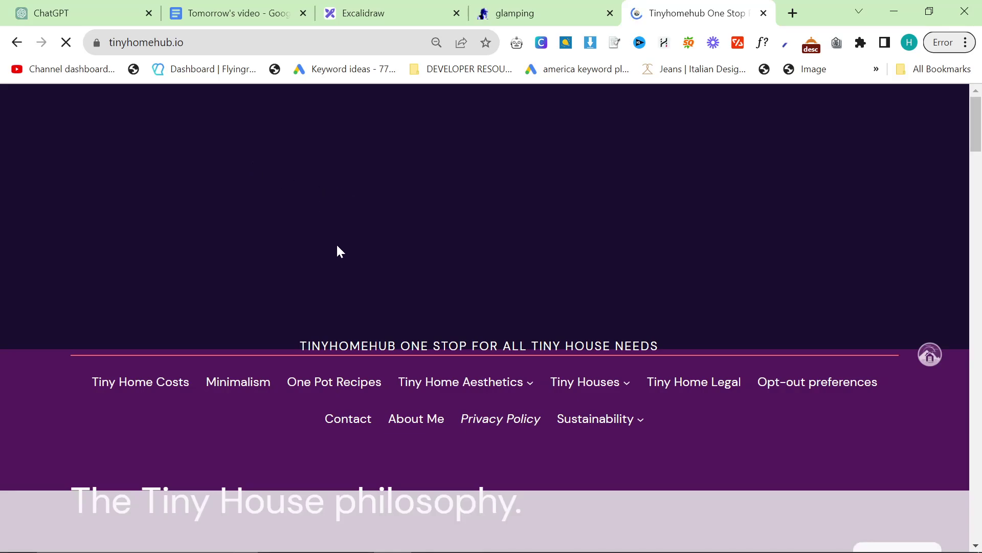
scroll(301, 254, "down", 1)
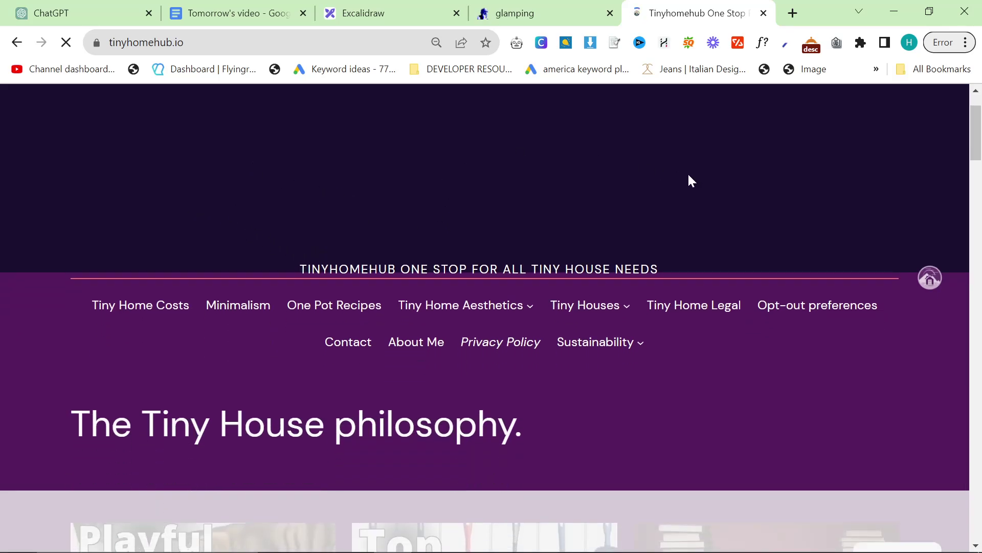
Step: Open the site's Sustainability page, dismissing the ad that interrupts, and skim the page down to its footer and back
mouse_move(629, 350)
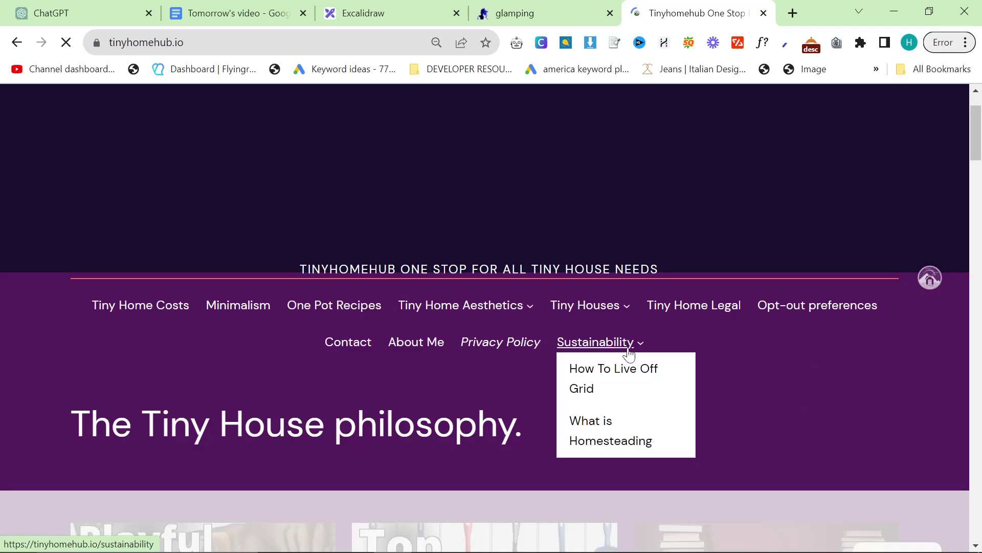
left_click(627, 342)
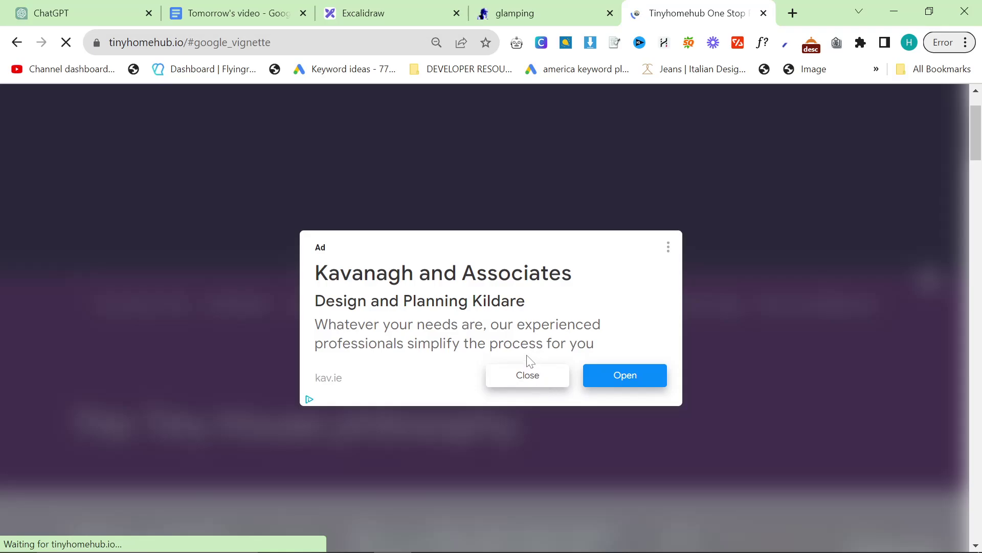
left_click(521, 379)
scroll(465, 388, "down", 2)
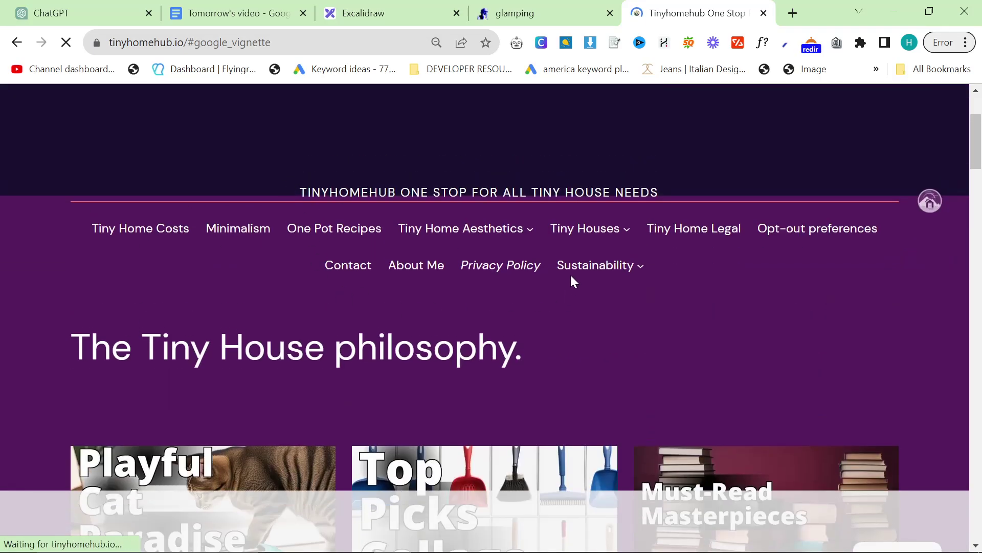
left_click(588, 267)
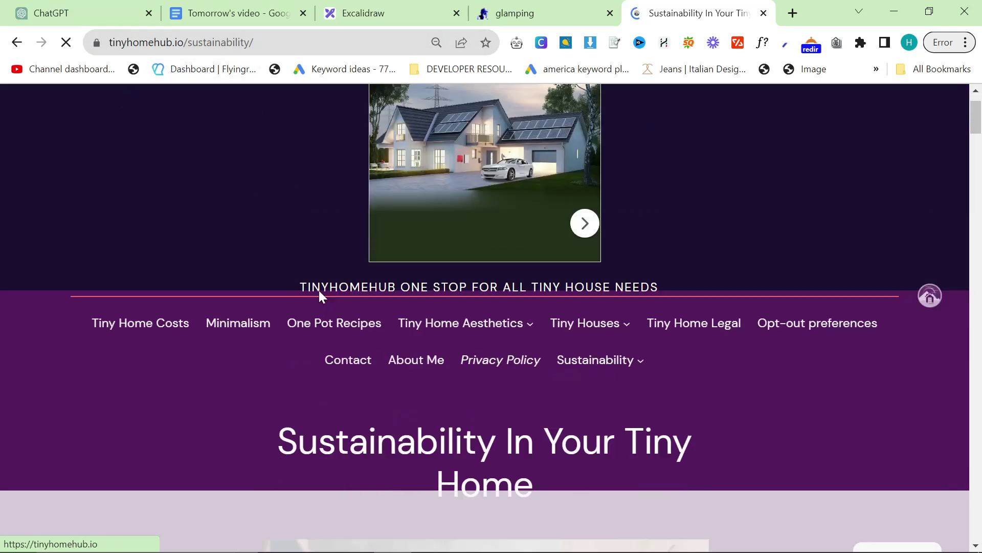
scroll(307, 389, "down", 20)
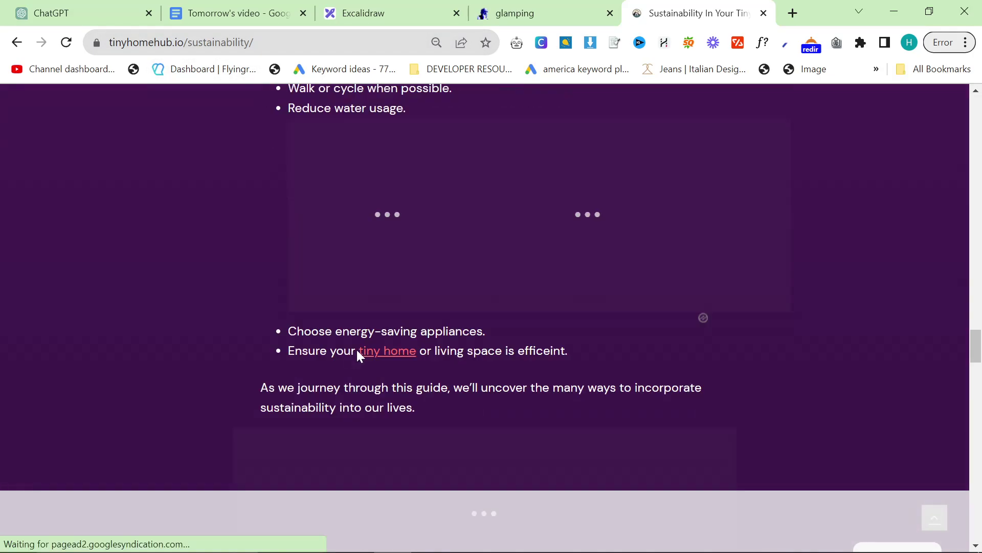
scroll(358, 354, "down", 20)
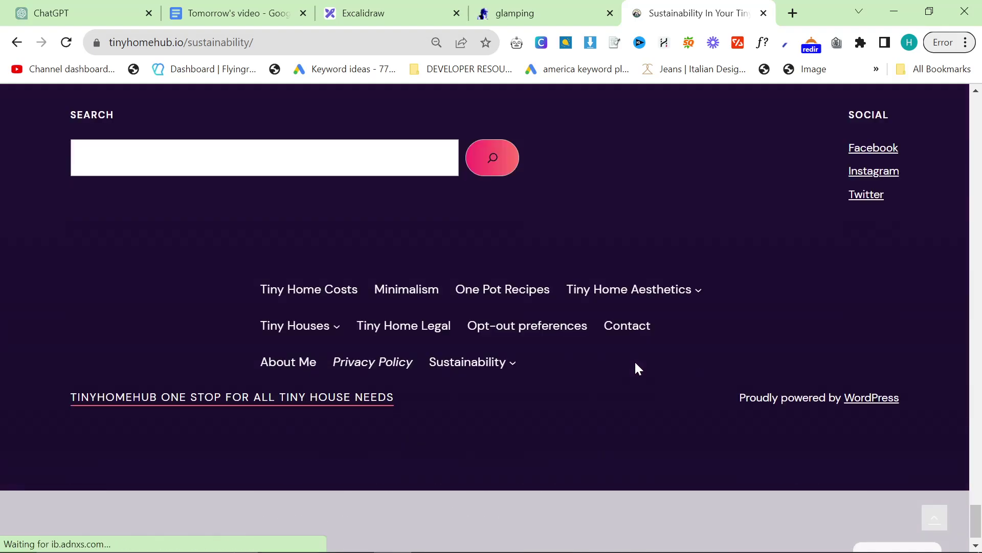
scroll(629, 443, "up", 20)
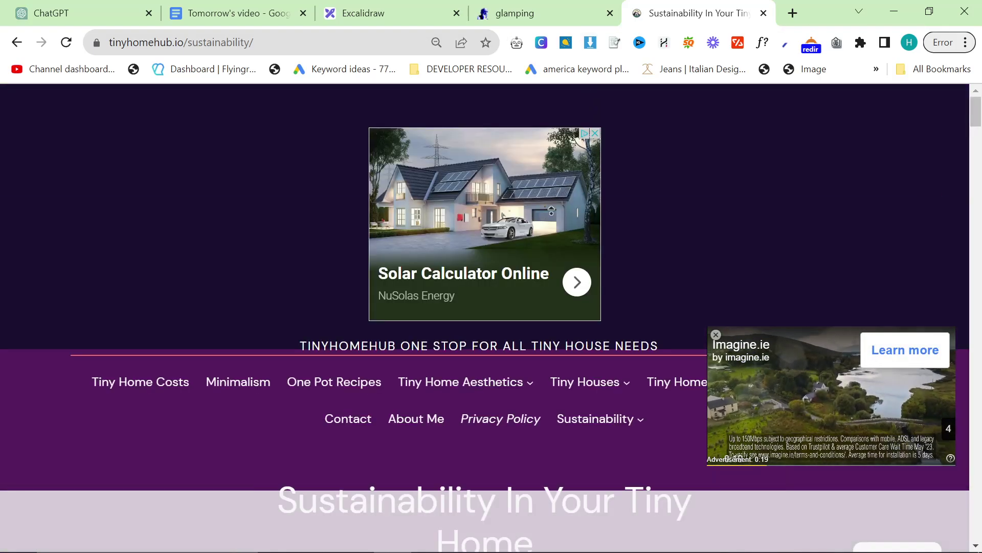
Step: Open the "What is Homesteading" subpage under Sustainability and skim the article before returning to its top
scroll(717, 271, "down", 3)
mouse_move(639, 266)
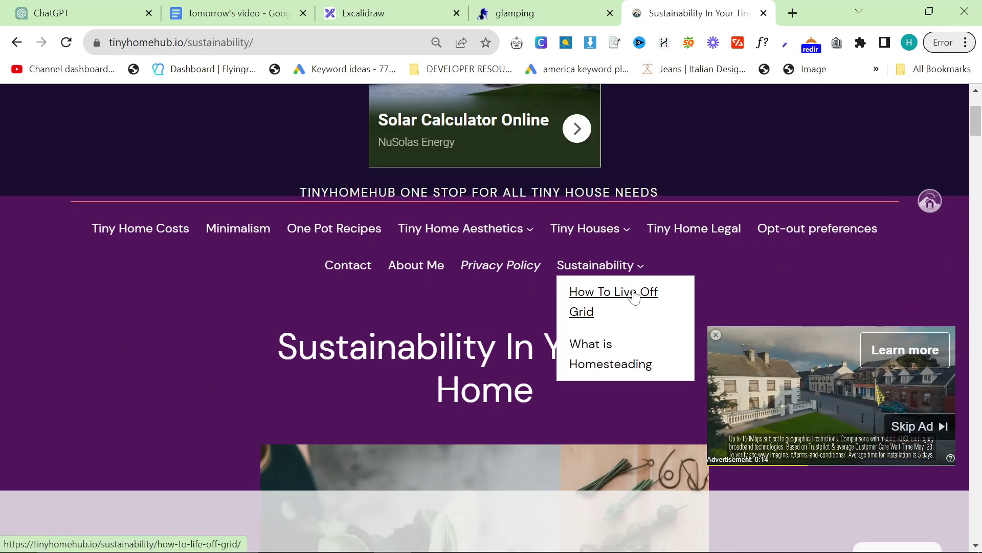
left_click(621, 360)
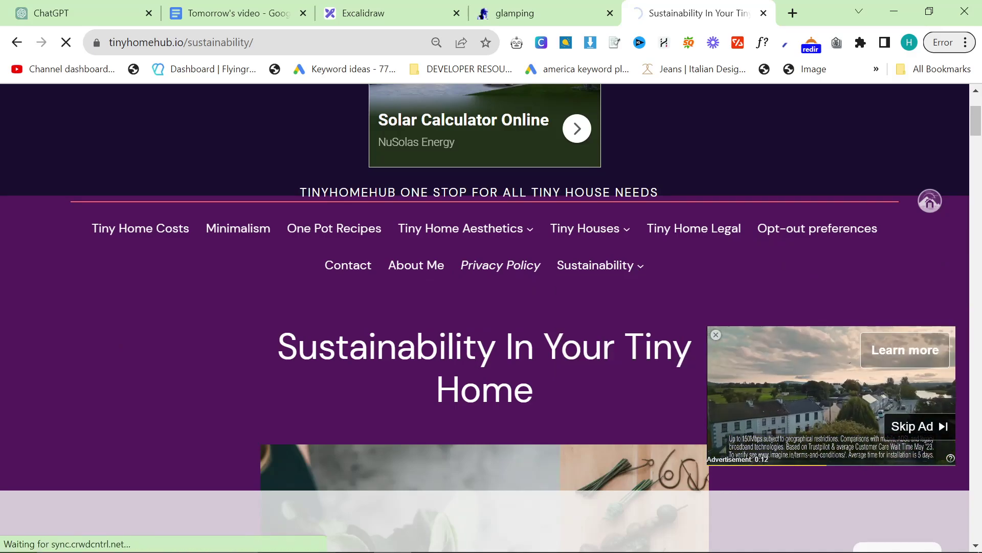
scroll(524, 354, "down", 20)
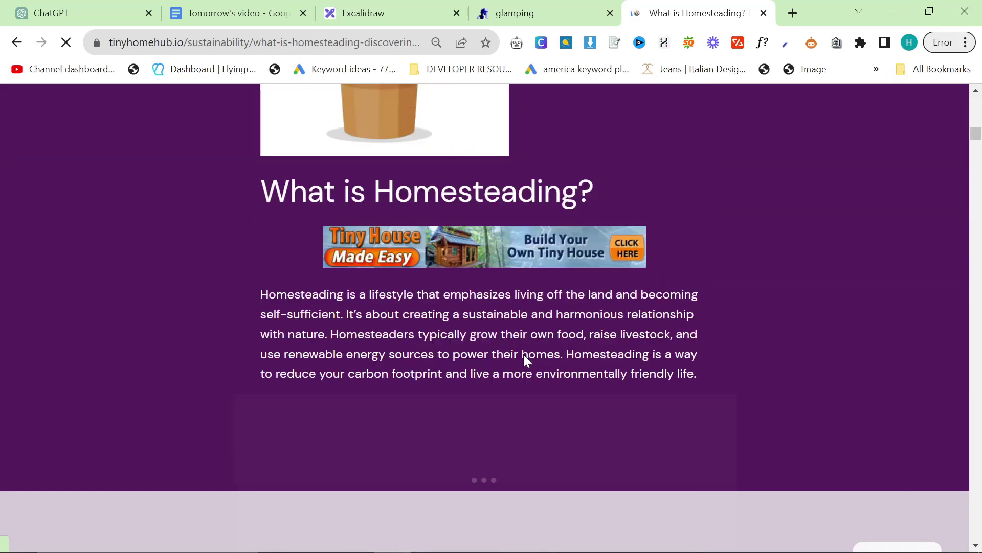
scroll(524, 354, "down", 20)
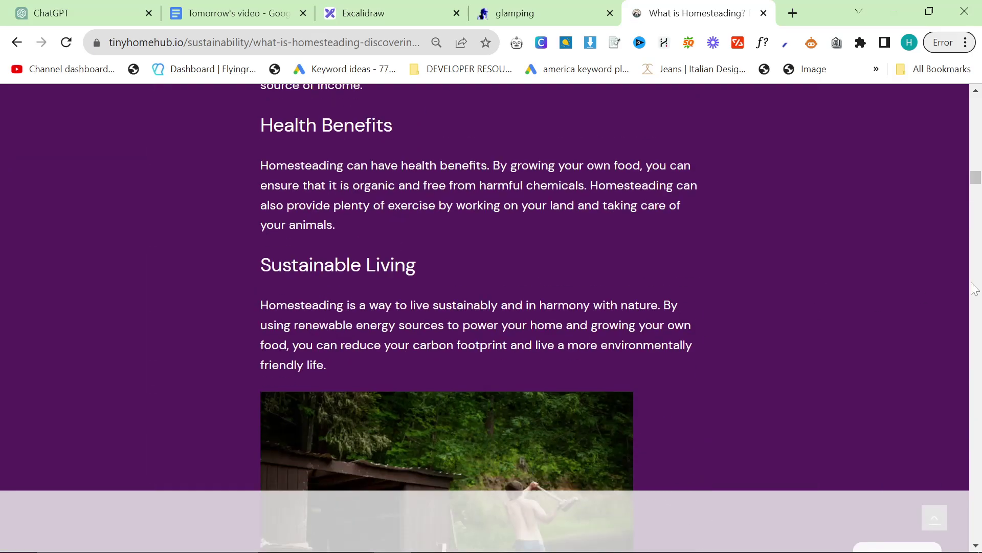
left_click_drag(975, 180, 973, 88)
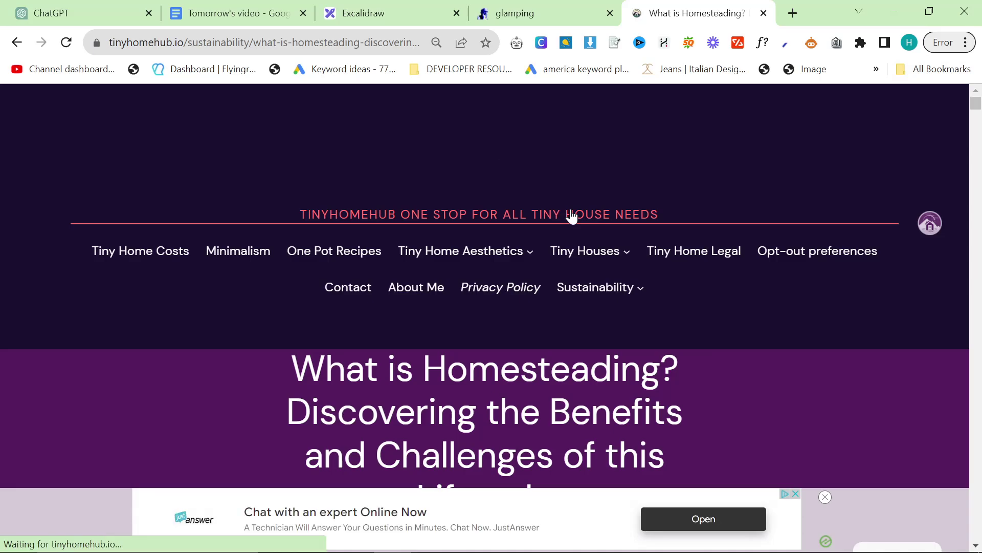
Step: Open the One Pot Recipes page and check the subpages listed under Tiny Home Aesthetics
mouse_move(454, 257)
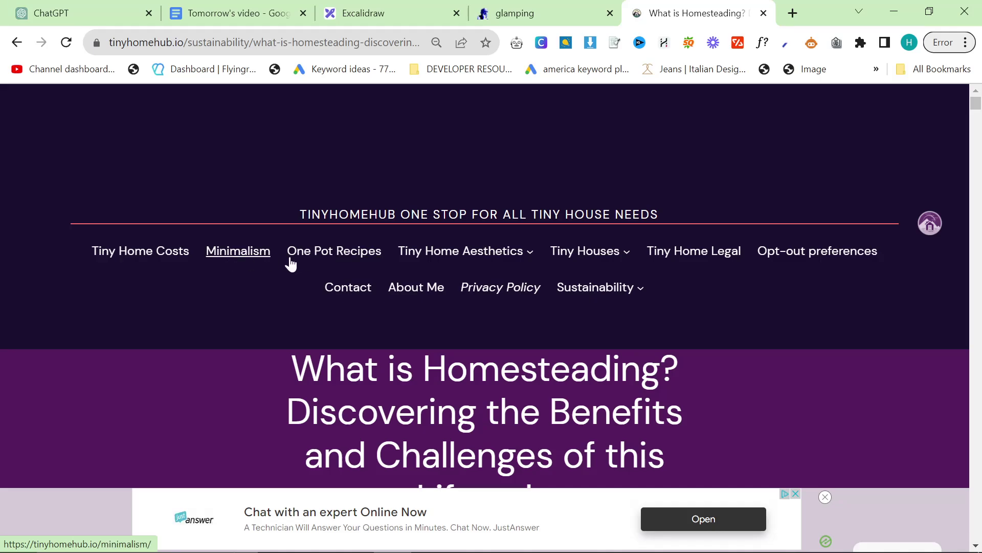
left_click(317, 256)
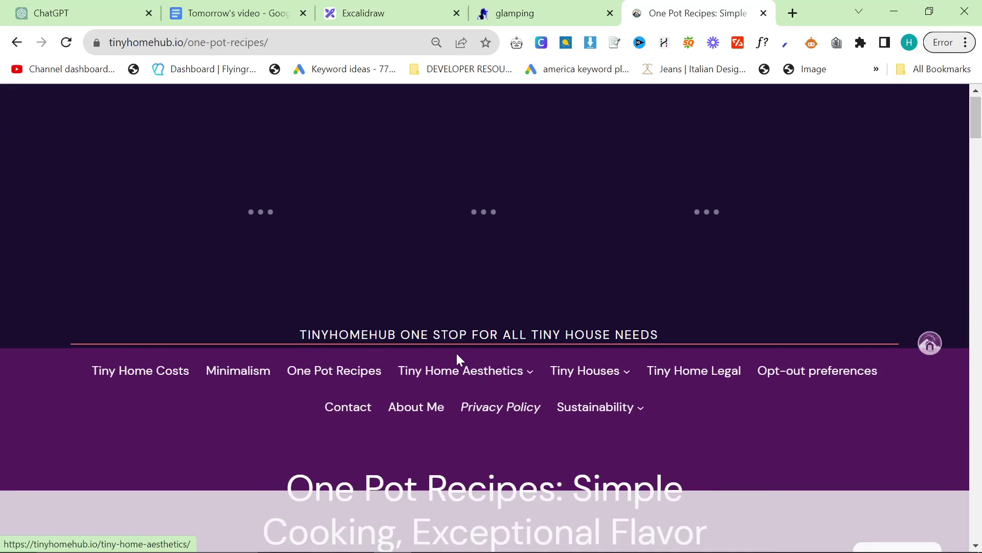
mouse_move(459, 361)
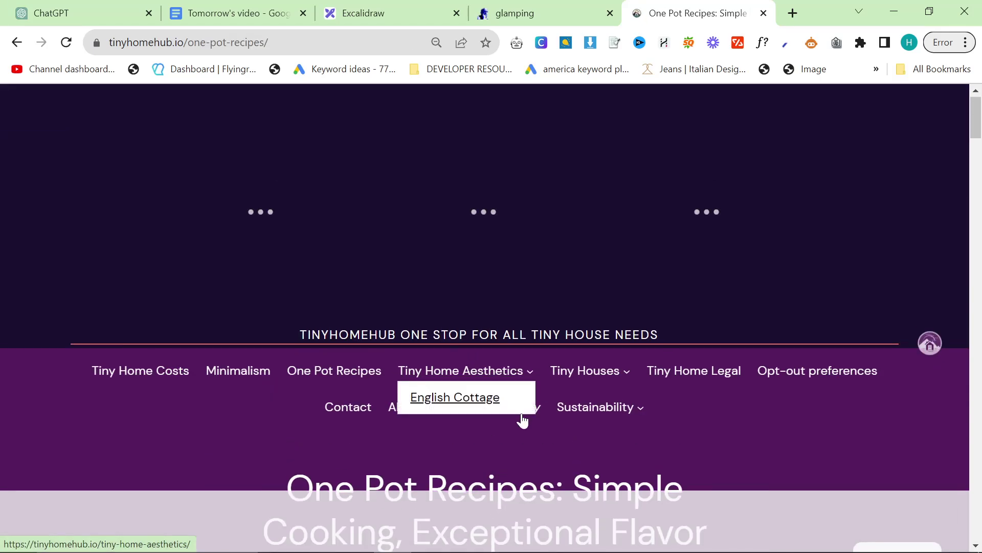
Step: Open the Tiny Houses page, skim its content, and look through the subpages grouped under Tiny Houses
mouse_move(598, 372)
scroll(609, 383, "down", 1)
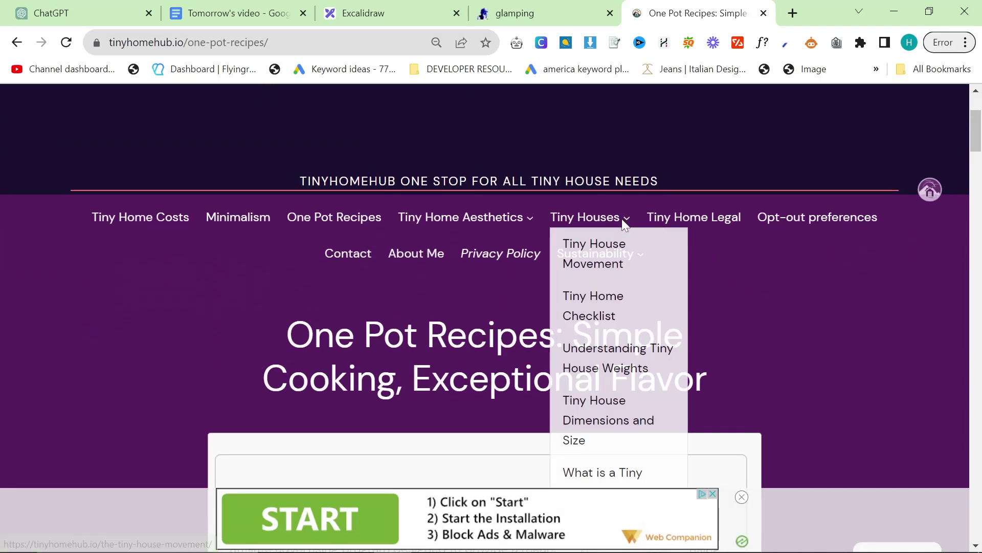
left_click(623, 224)
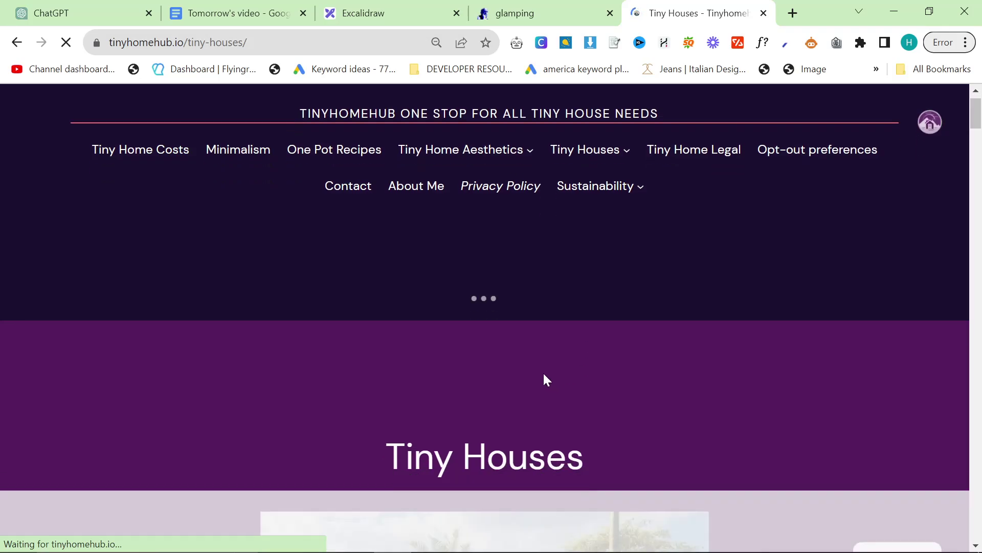
scroll(543, 372, "down", 10)
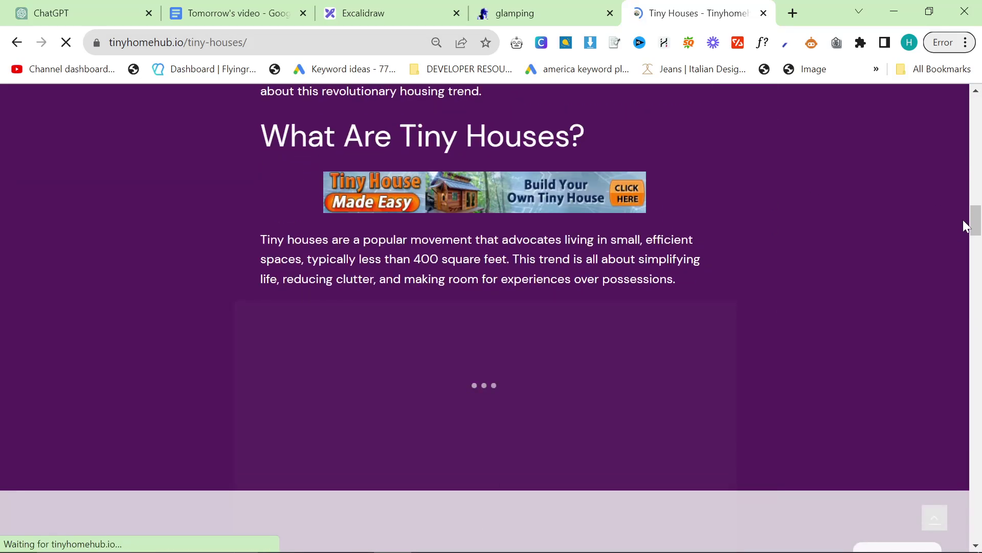
left_click_drag(963, 225, 794, 149)
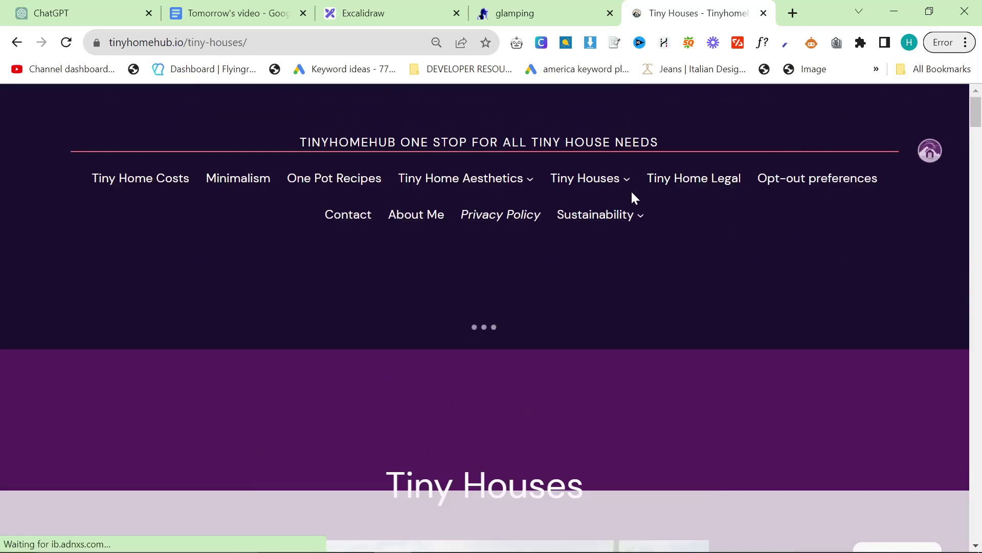
mouse_move(614, 180)
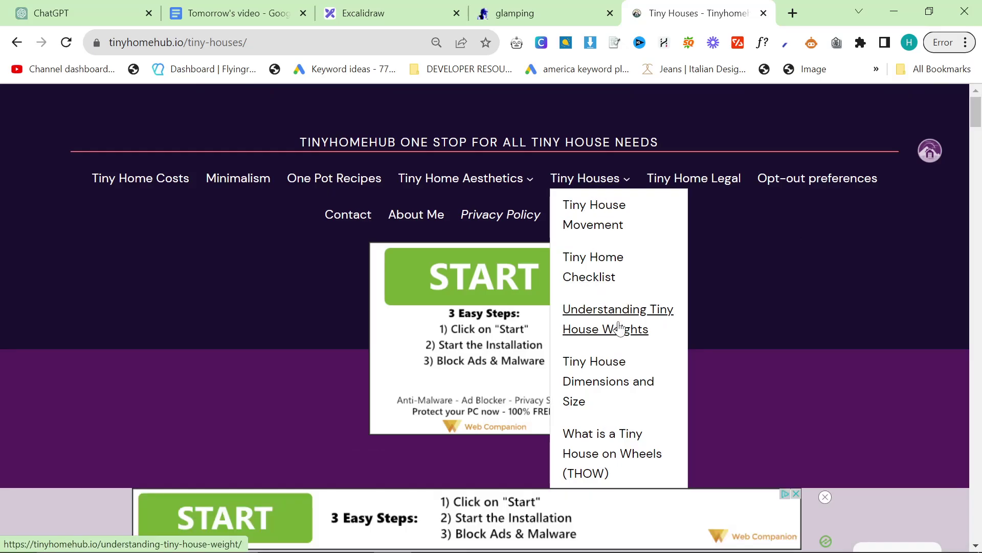
scroll(609, 353, "down", 2)
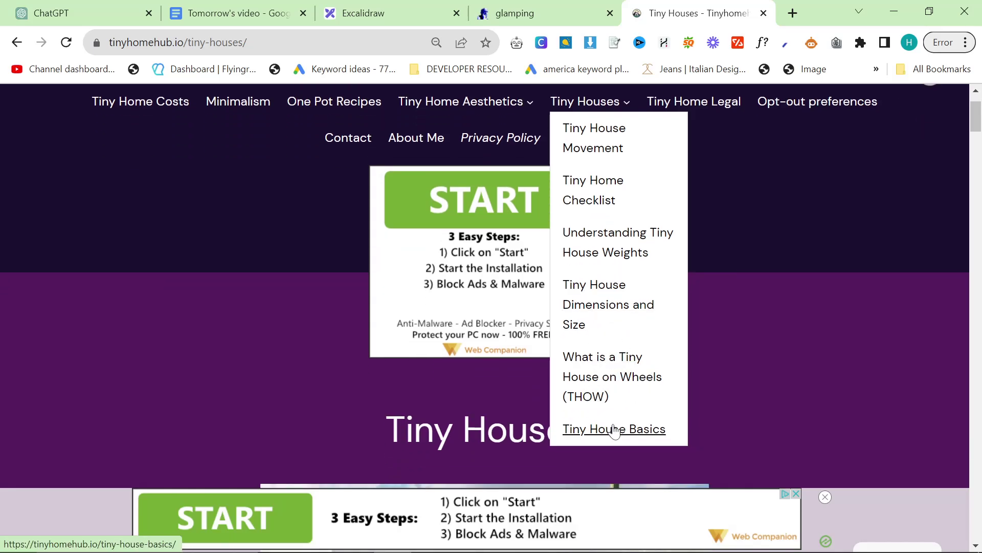
scroll(864, 318, "up", 2)
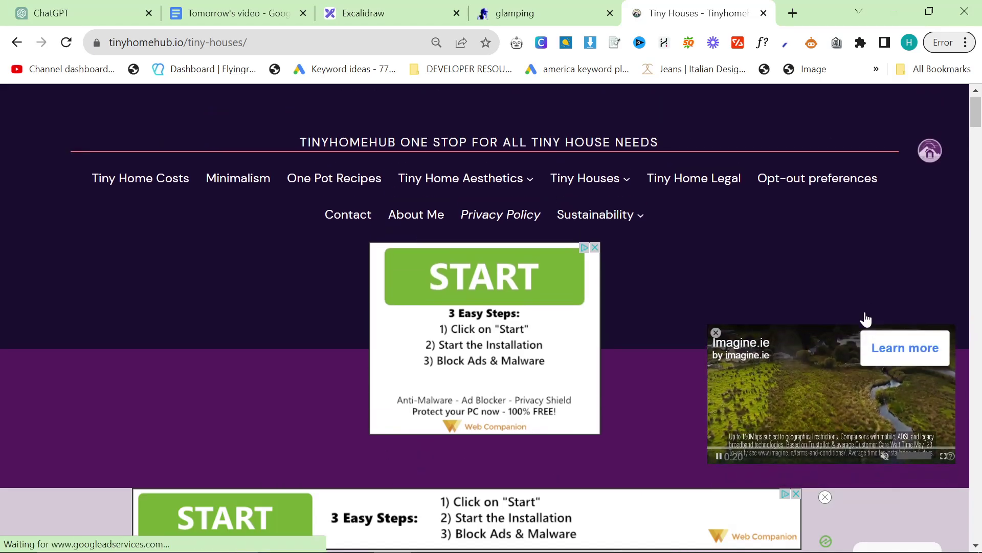
Step: Open the Tiny Home Legal page, examine its links to individual state pages, and close the floating video ad
left_click(707, 180)
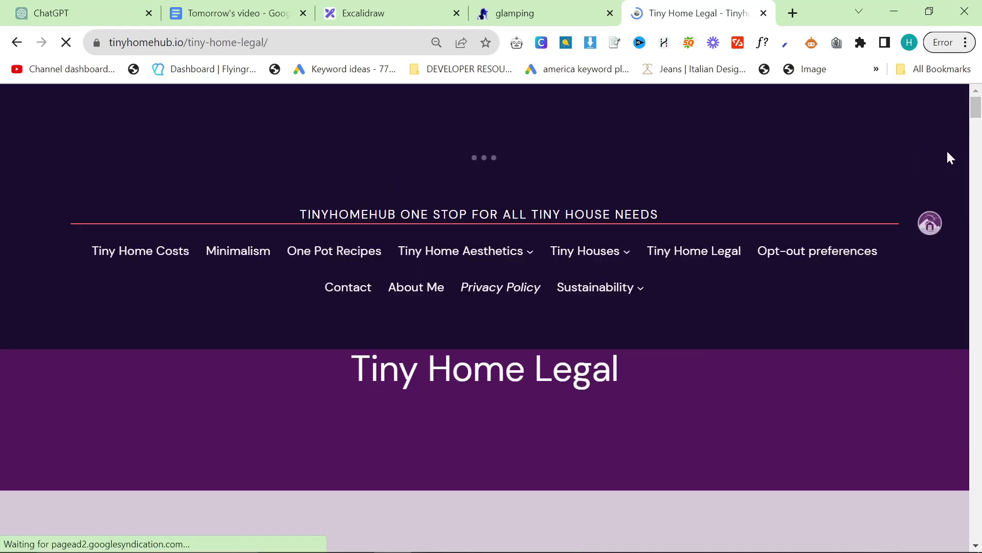
scroll(680, 316, "down", 10)
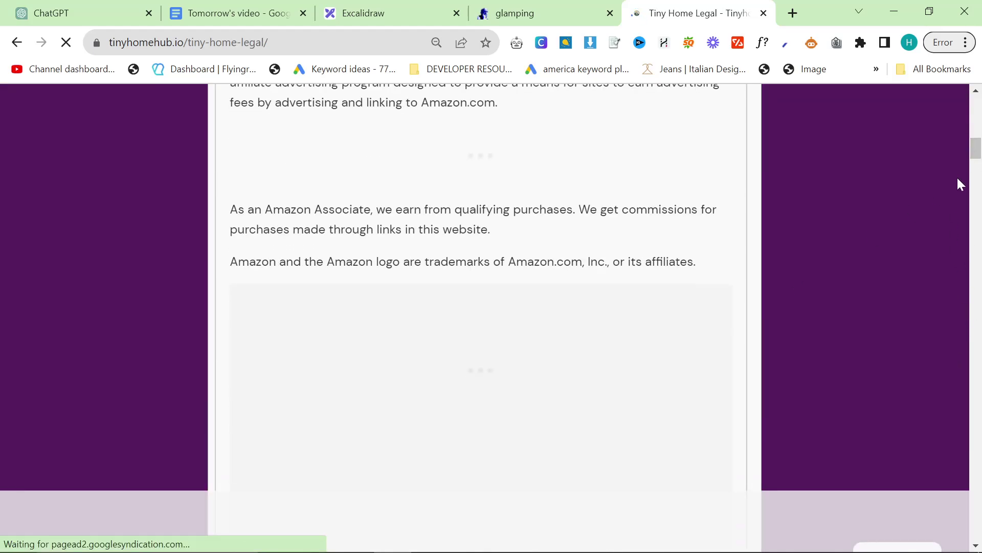
left_click_drag(975, 154, 958, 422)
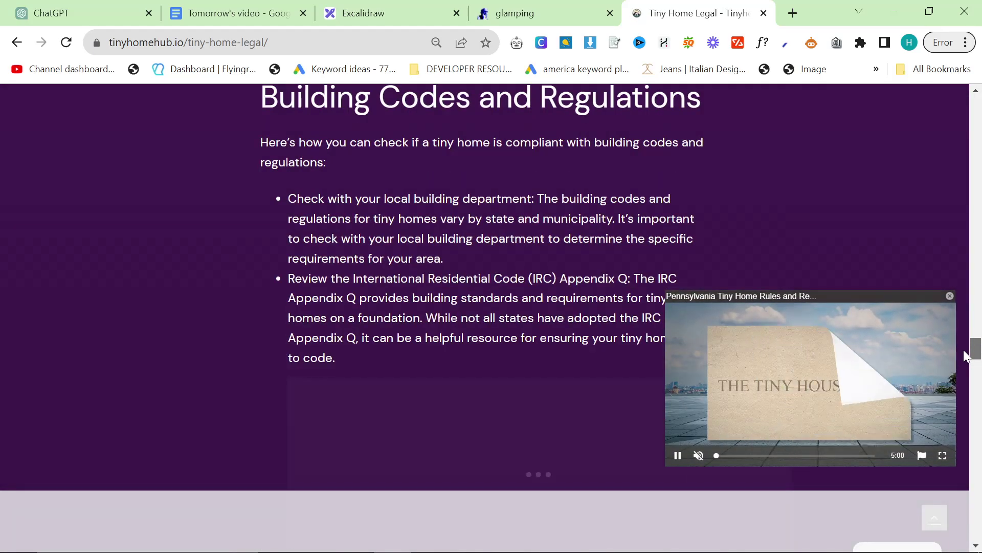
scroll(425, 269, "down", 15)
scroll(409, 289, "up", 3)
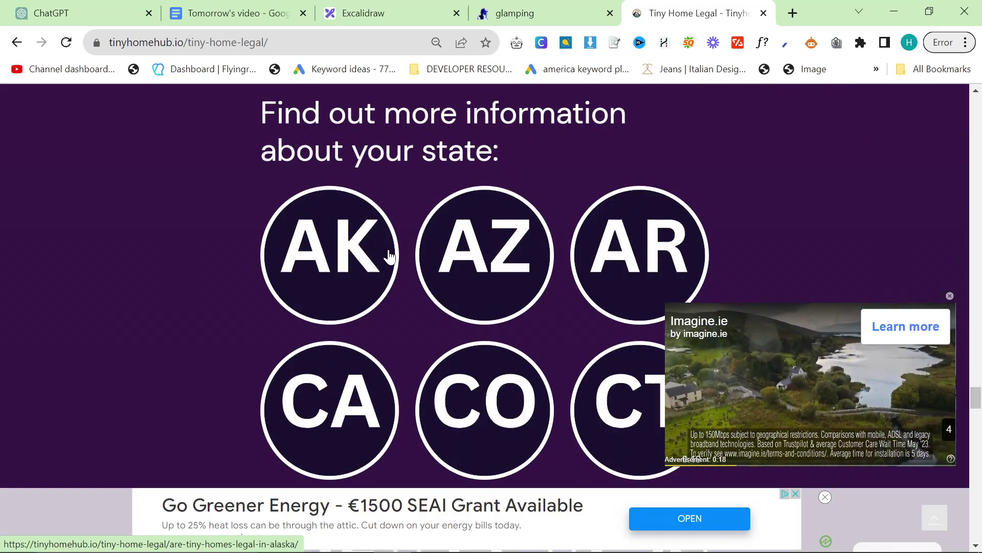
left_click(949, 297)
scroll(704, 309, "up", 15)
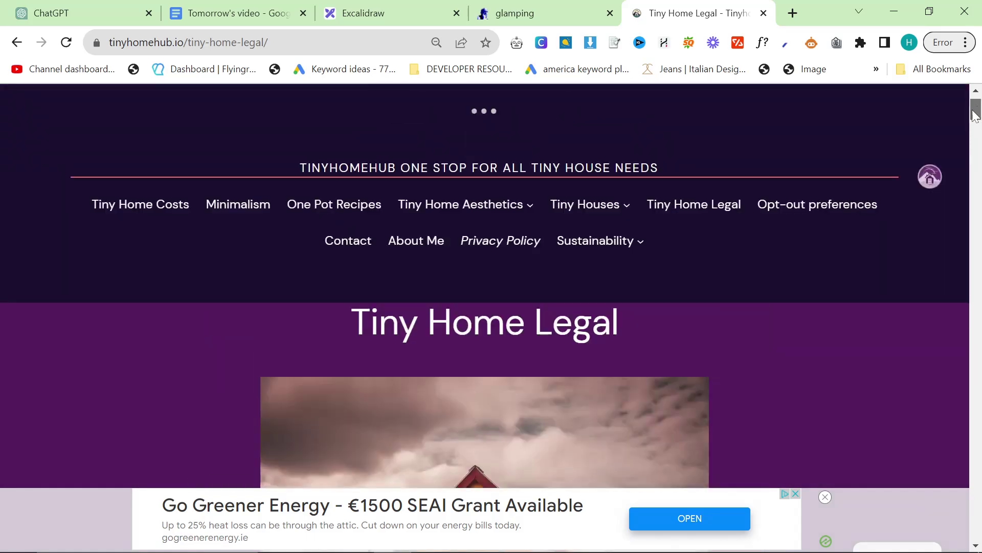
Step: Check the Sustainability subpages again and read through the Tiny Home Legal article's sections on state laws and legal pitfalls
mouse_move(592, 253)
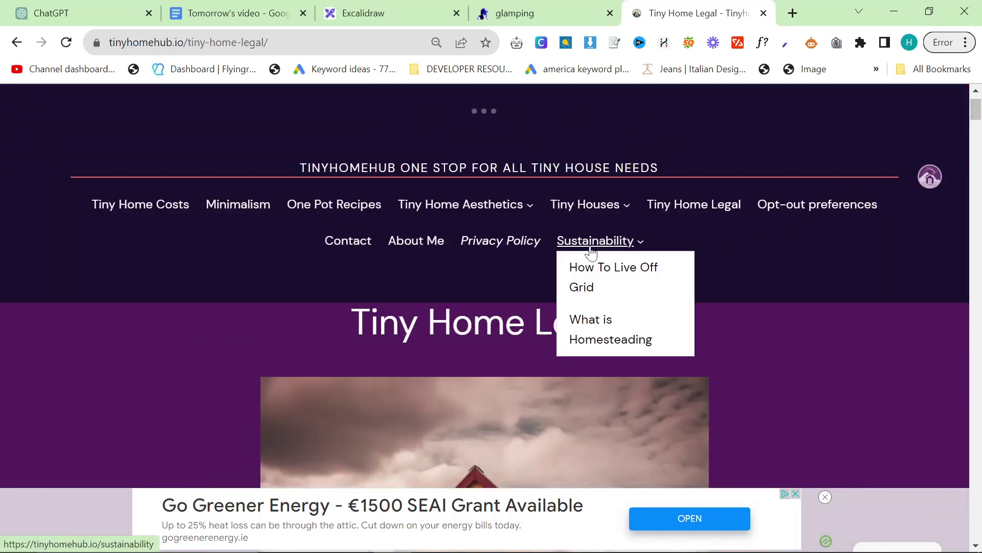
scroll(398, 252, "down", 15)
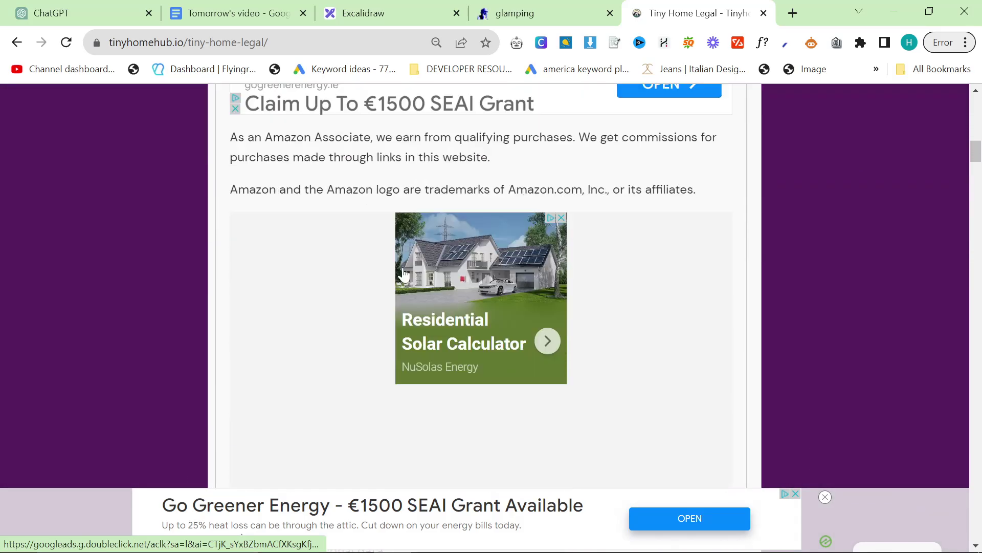
scroll(390, 269, "down", 15)
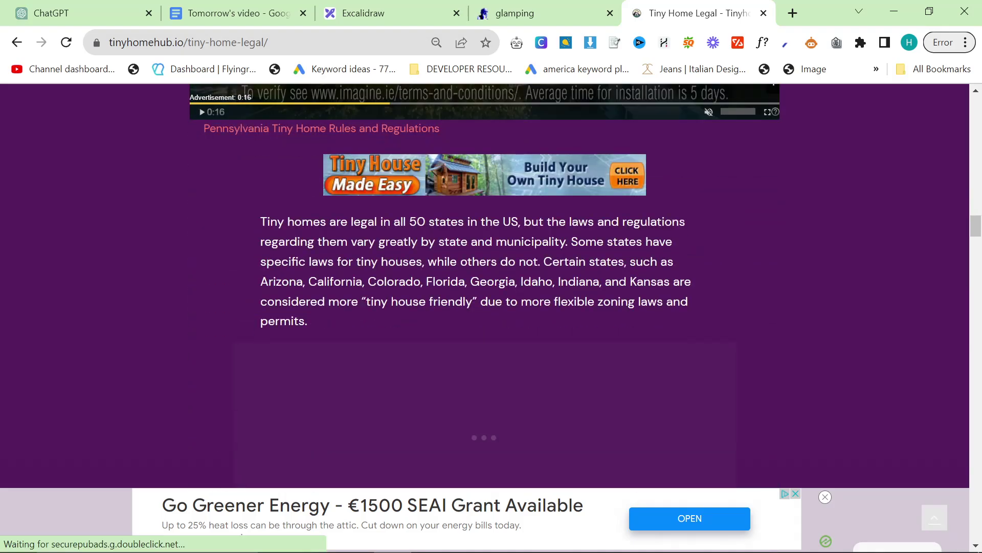
scroll(381, 271, "down", 6)
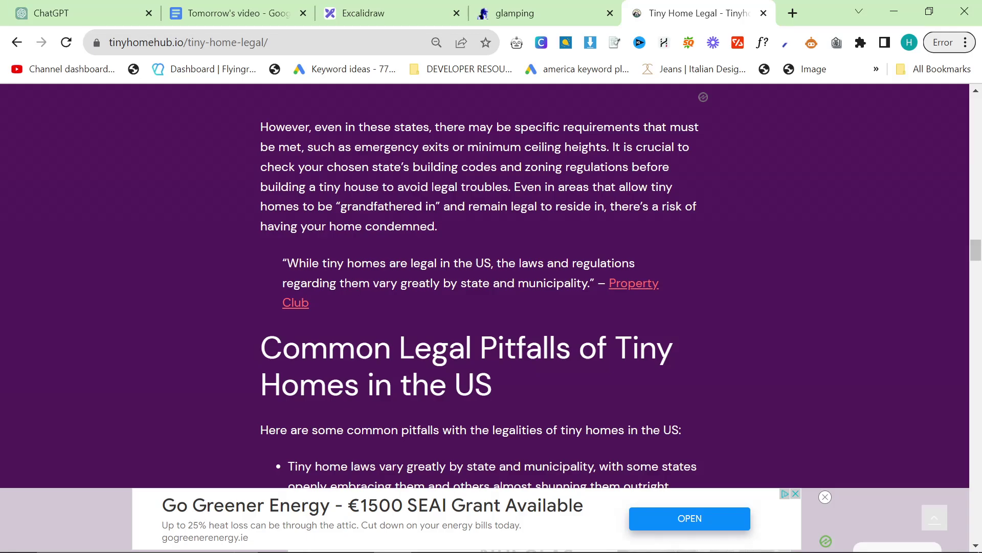
scroll(634, 287, "down", 15)
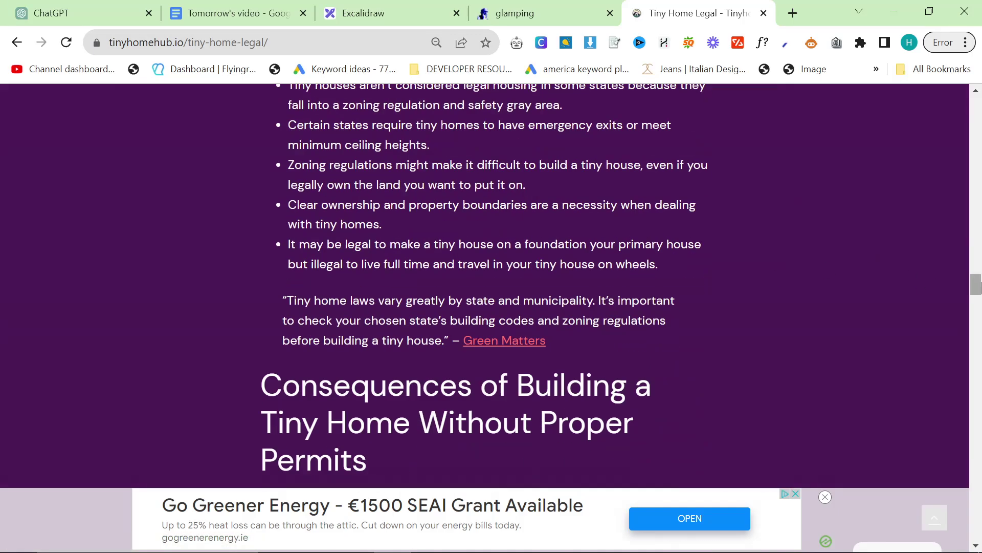
scroll(701, 285, "up", 20)
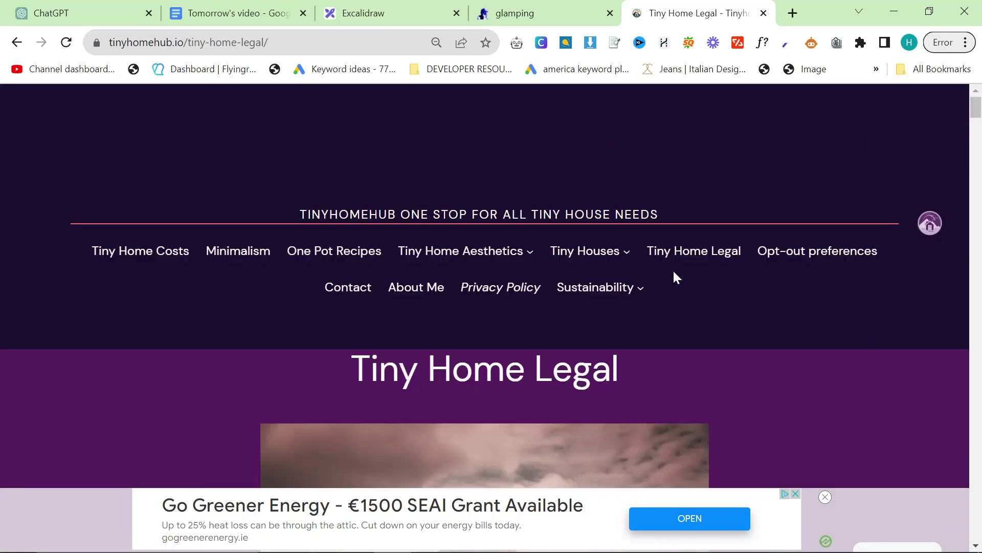
Step: Check the Tiny Houses subpages, reopen the Tiny Home Legal page, and go through its links to individual state pages
mouse_move(621, 253)
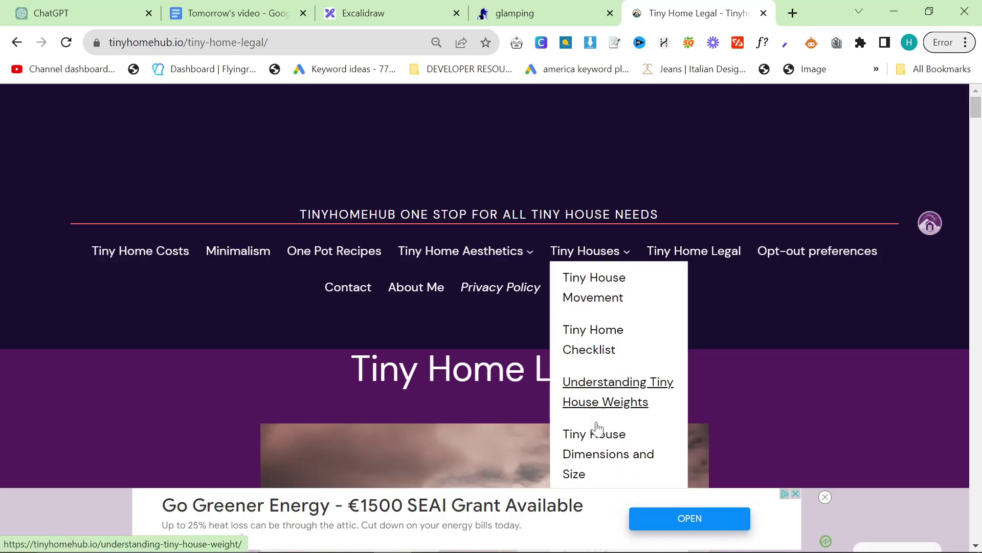
left_click(675, 254)
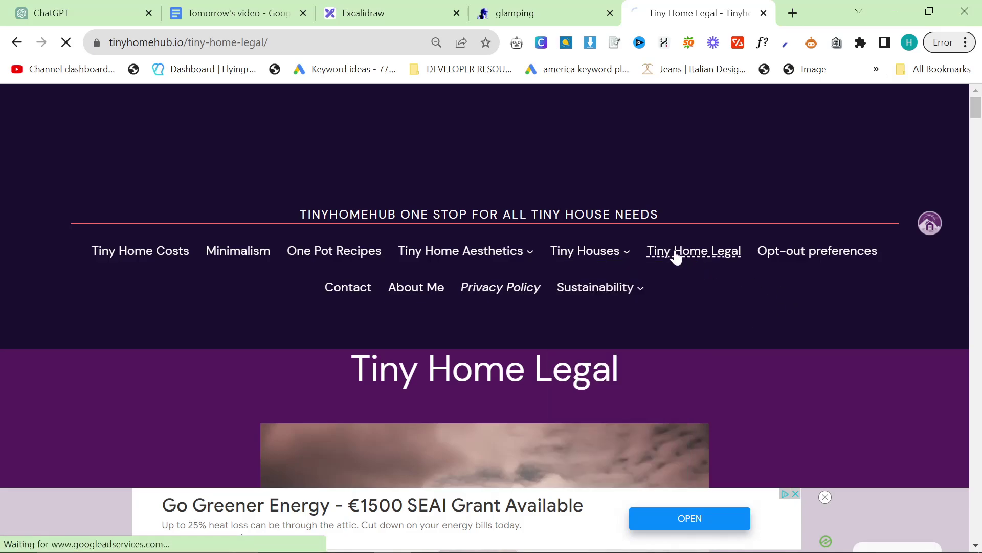
scroll(520, 266, "down", 15)
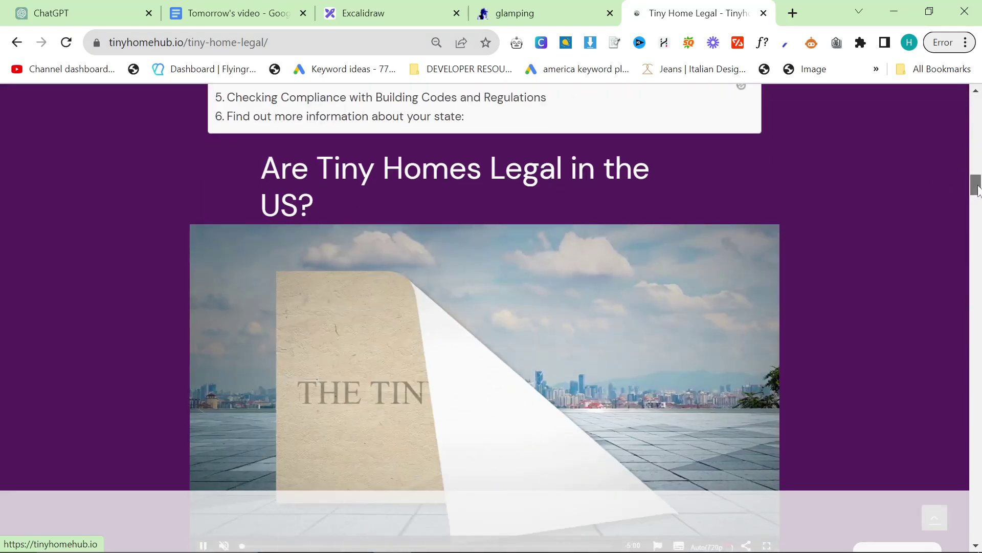
left_click_drag(977, 189, 977, 411)
scroll(329, 208, "down", 10)
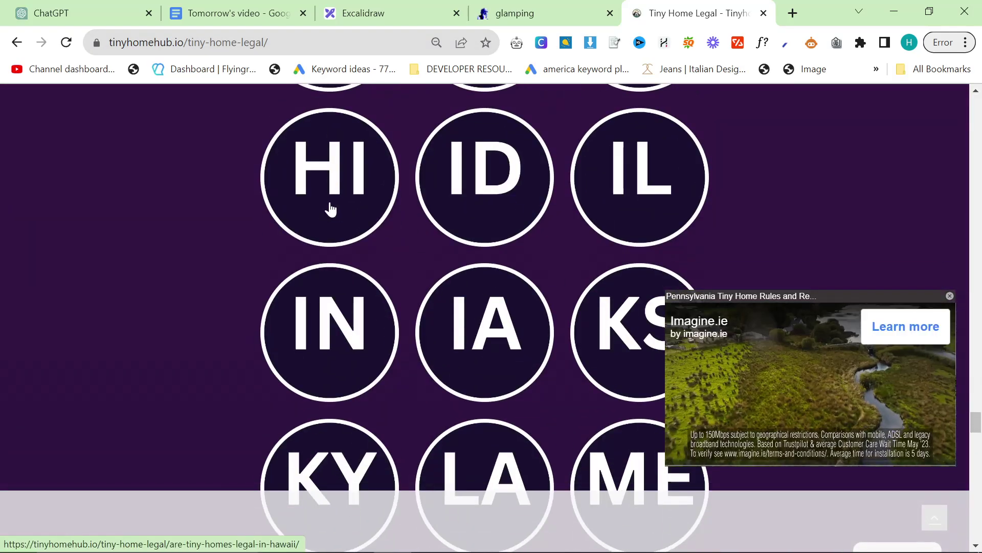
Step: Open the Kentucky legality page in a separate tab and examine its title, flag image and summary table
middle_click(639, 195)
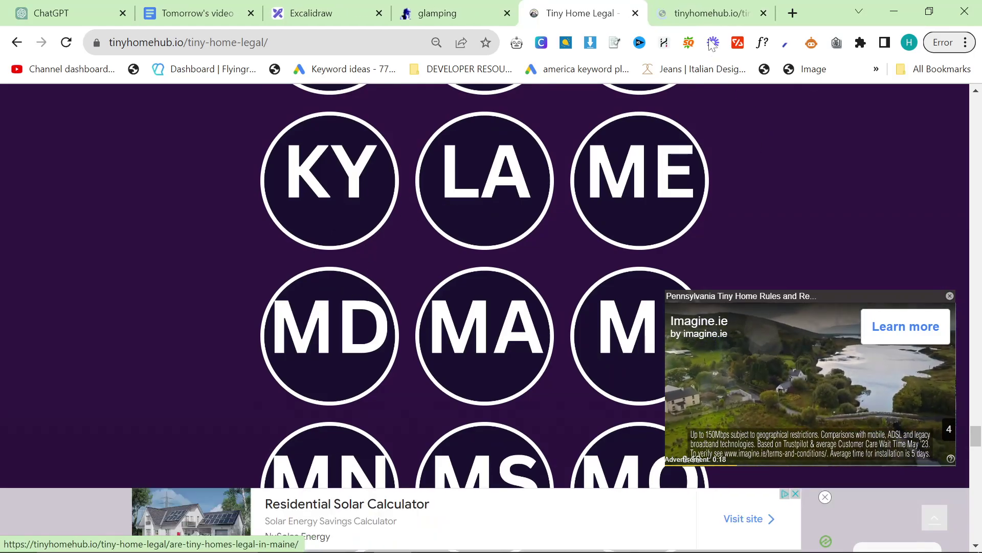
left_click(711, 13)
scroll(611, 385, "down", 8)
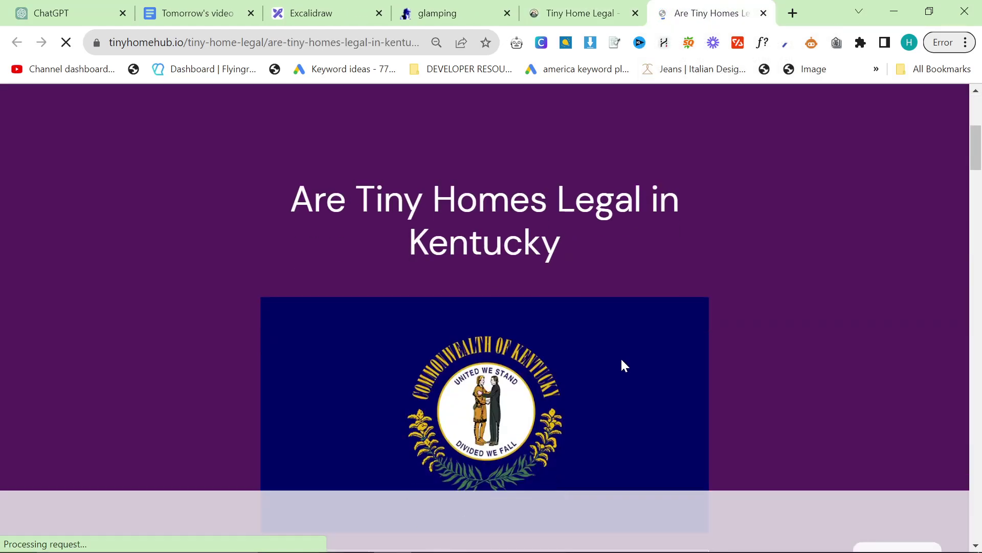
scroll(586, 343, "up", 3)
scroll(485, 317, "down", 3)
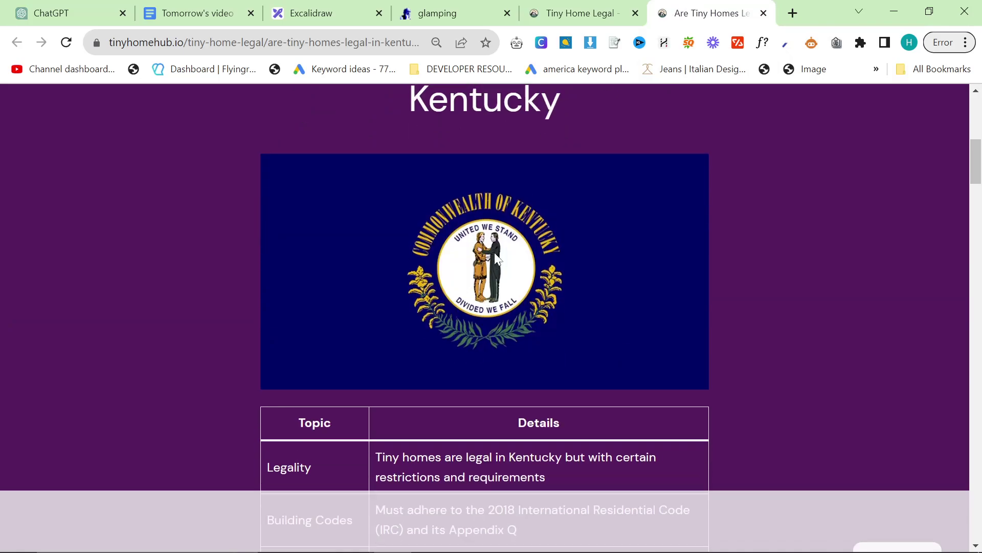
scroll(454, 87, "up", 3)
scroll(647, 154, "down", 3)
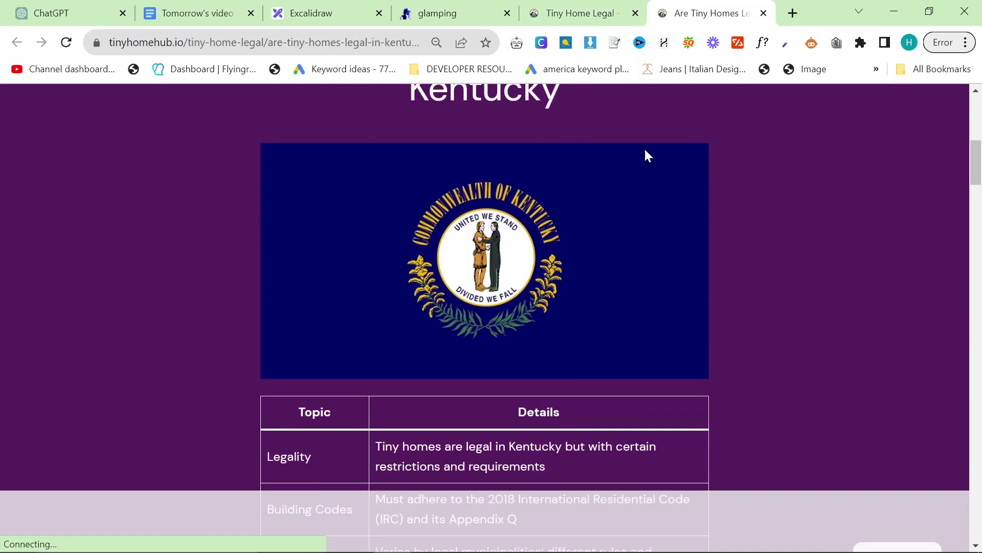
Step: Open ChatGPT in a new browser tab
left_click(793, 13)
type("chat")
key("Return")
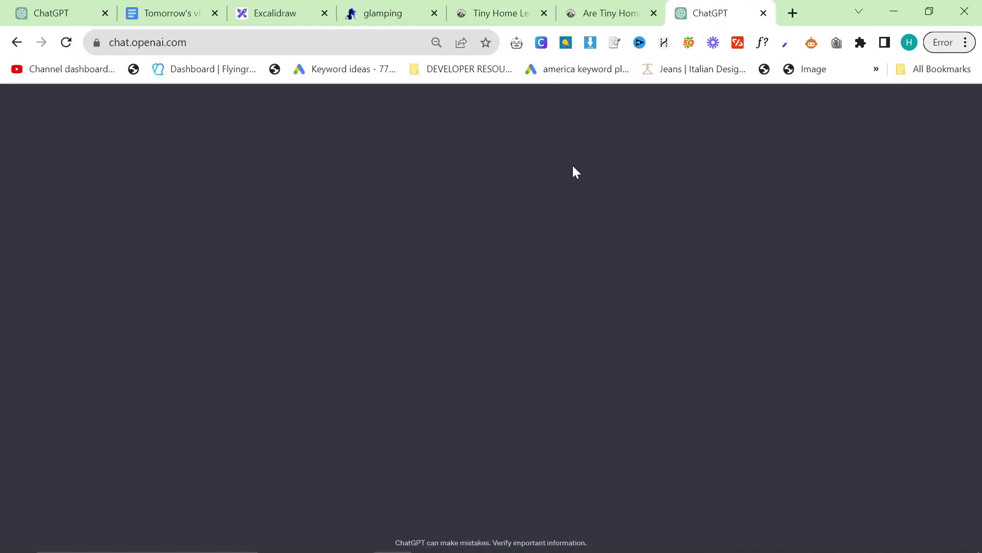
Step: Return to the Kentucky article, skim its sections on legality and building codes, and highlight the article title
key("ctrl+shift+Tab")
scroll(557, 317, "down", 10)
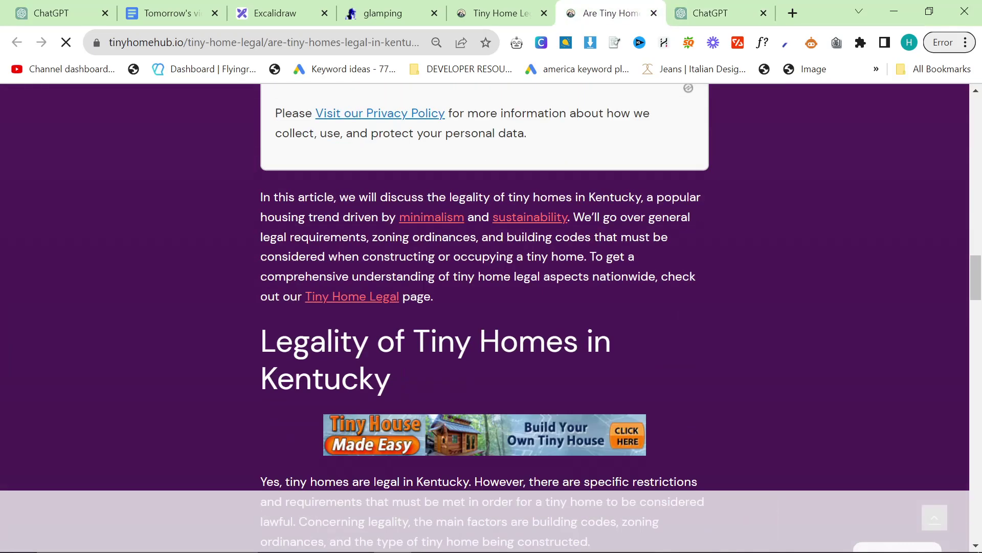
scroll(484, 286, "down", 20)
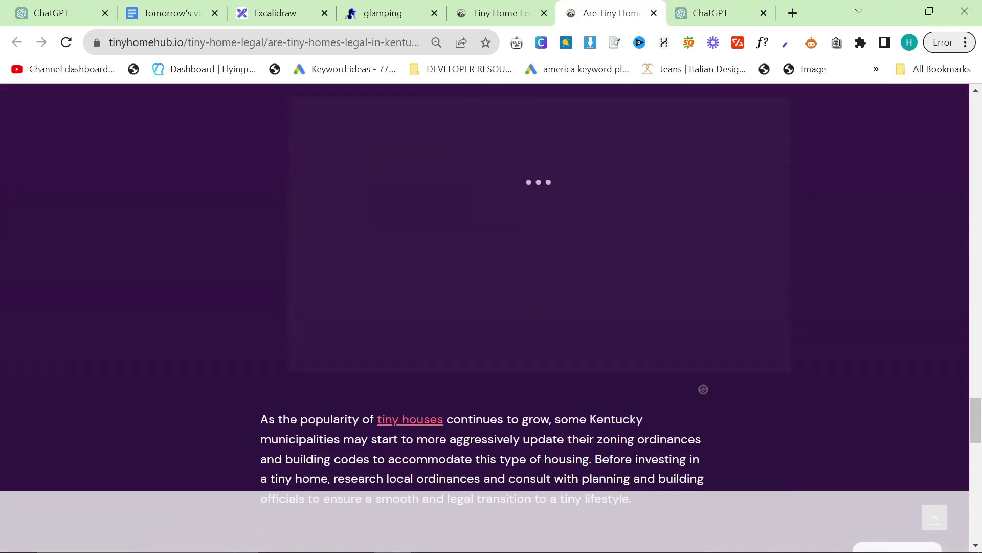
scroll(548, 319, "up", 10)
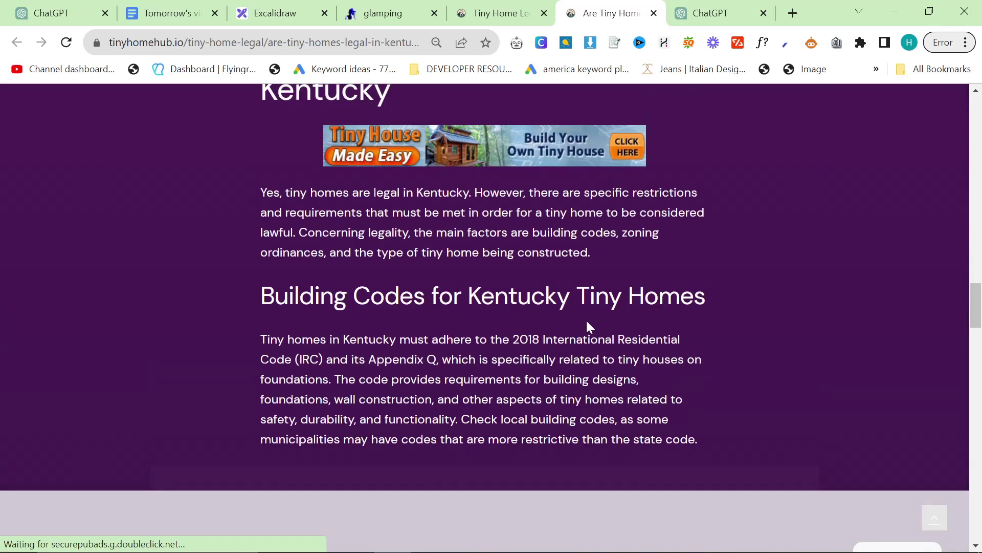
scroll(585, 318, "up", 20)
left_click_drag(576, 319, 691, 313)
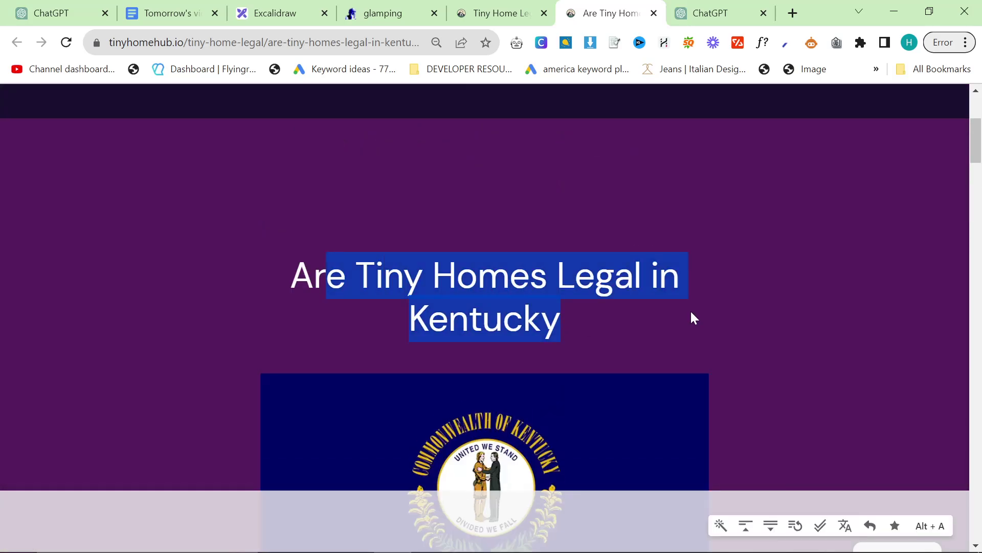
left_click(692, 313)
scroll(607, 326, "up", 5)
Step: Check the Tiny Houses subpages again, open the Tiny Home Costs page, and look through its links to state pages
mouse_move(616, 191)
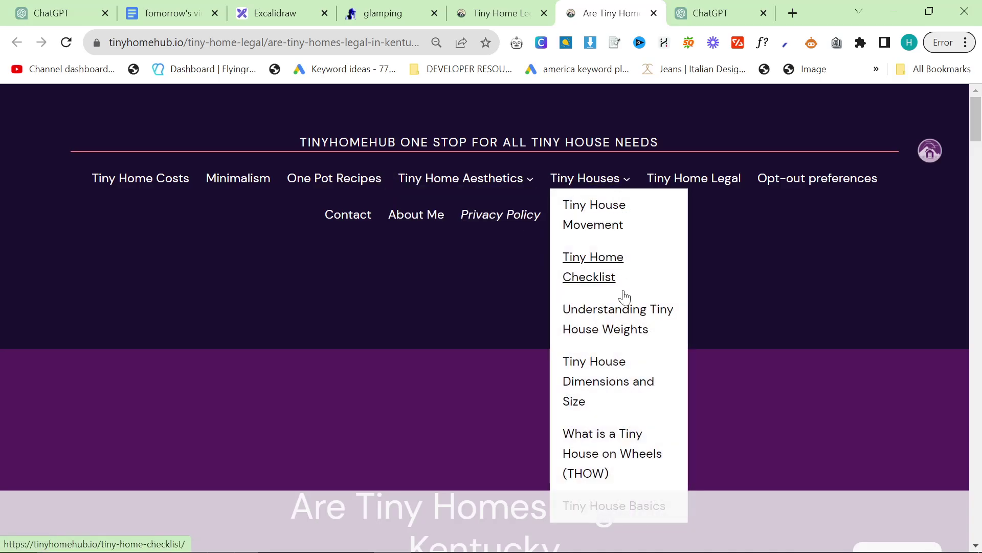
scroll(625, 299, "down", 2)
scroll(620, 315, "up", 2)
left_click(177, 192)
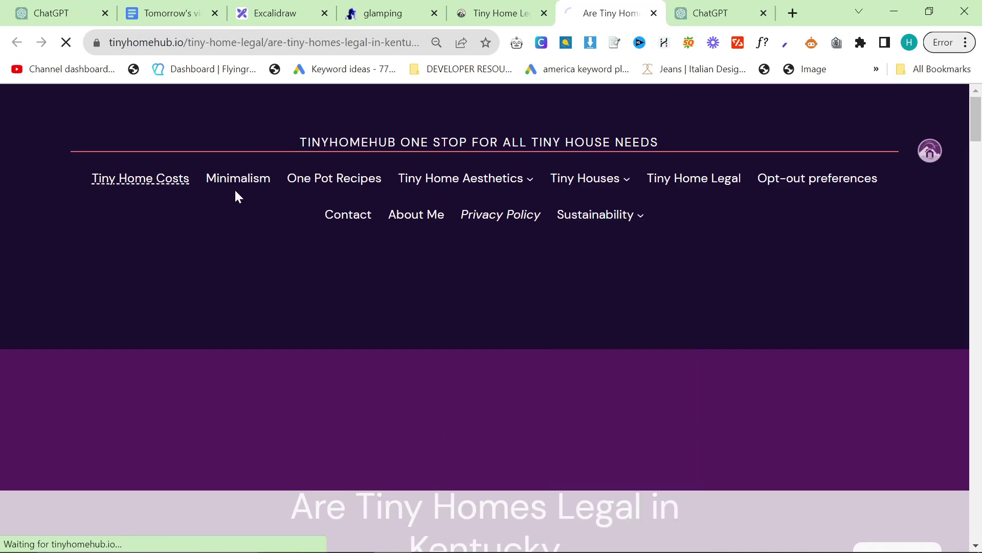
scroll(980, 262, "down", 10)
scroll(899, 364, "down", 15)
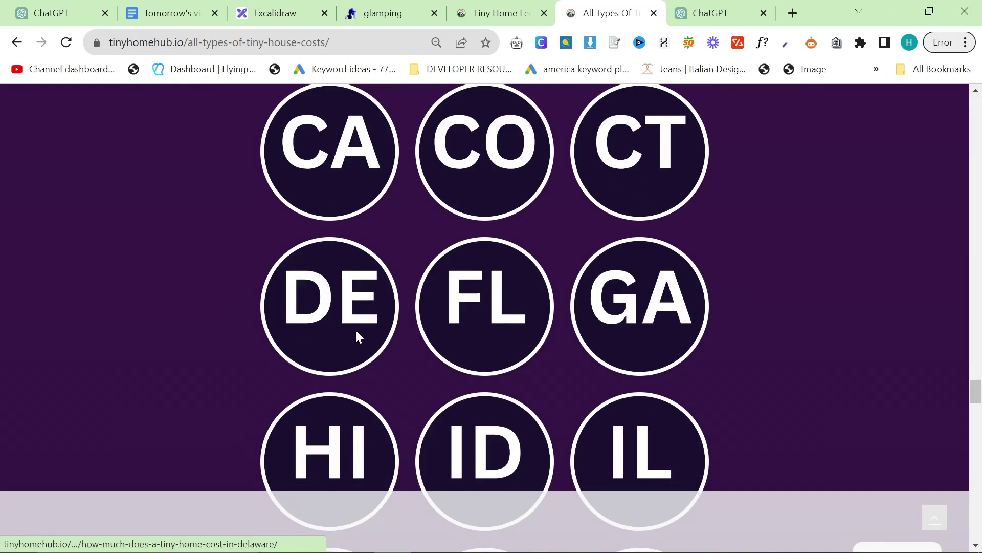
scroll(355, 330, "up", 6)
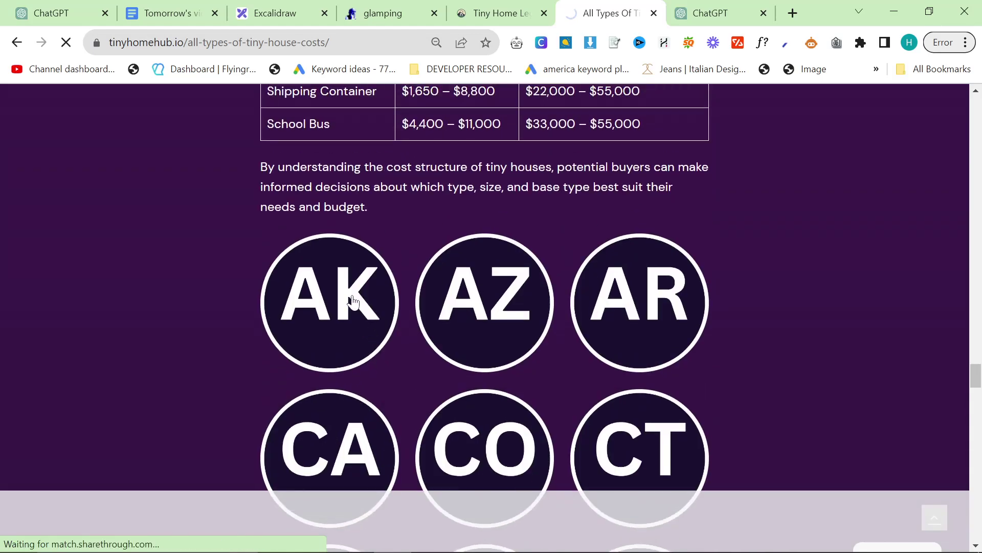
Step: Open the Alaska tiny home cost page, skim its cost breakdown table and chart, and close the floating video
left_click(353, 301)
scroll(409, 379, "down", 10)
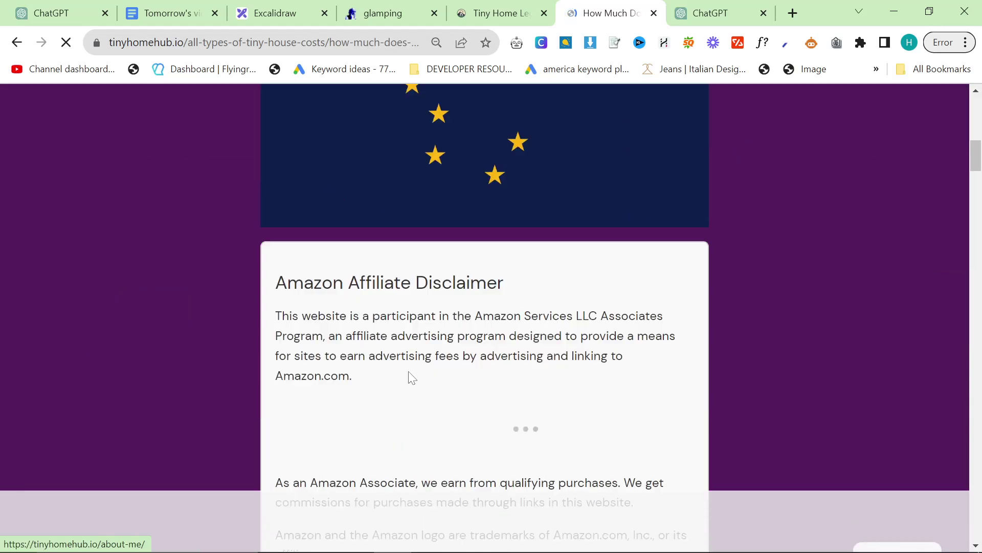
scroll(409, 378, "down", 8)
scroll(403, 377, "up", 8)
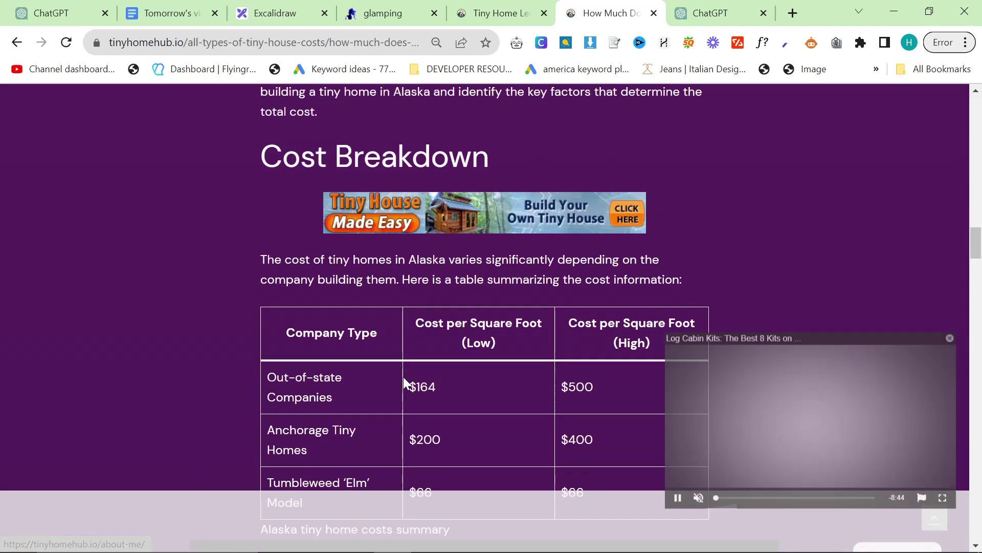
scroll(404, 376, "down", 10)
scroll(405, 375, "up", 4)
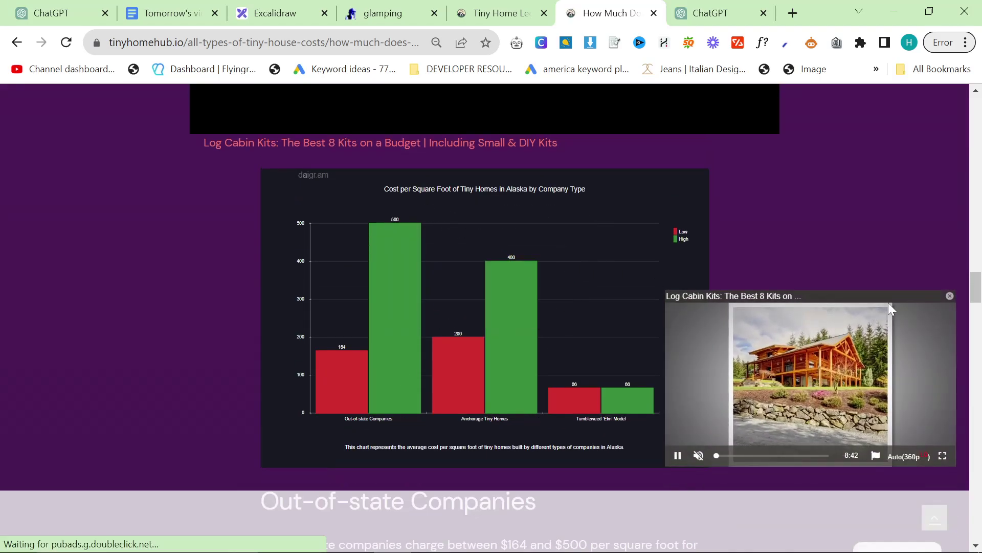
left_click(949, 295)
Step: Examine the Alaska cost per square foot chart and skim the sections on builders and factors affecting tiny home costs
scroll(801, 304, "down", 7)
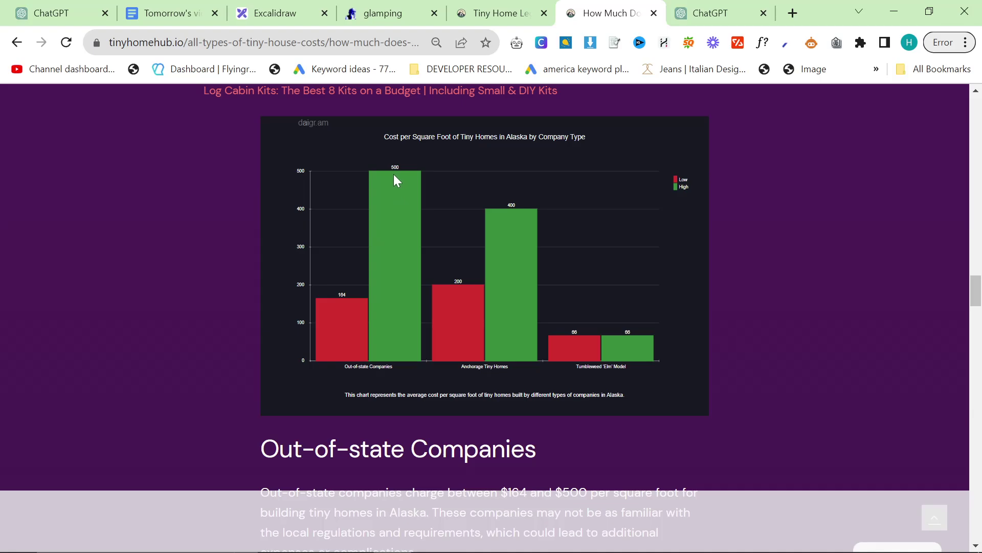
scroll(394, 175, "up", 2)
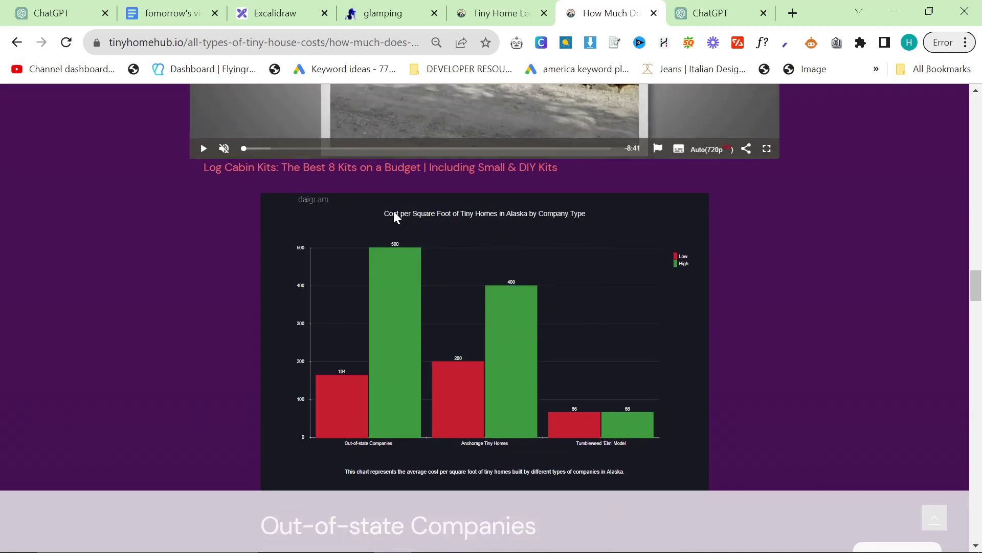
scroll(493, 344, "down", 15)
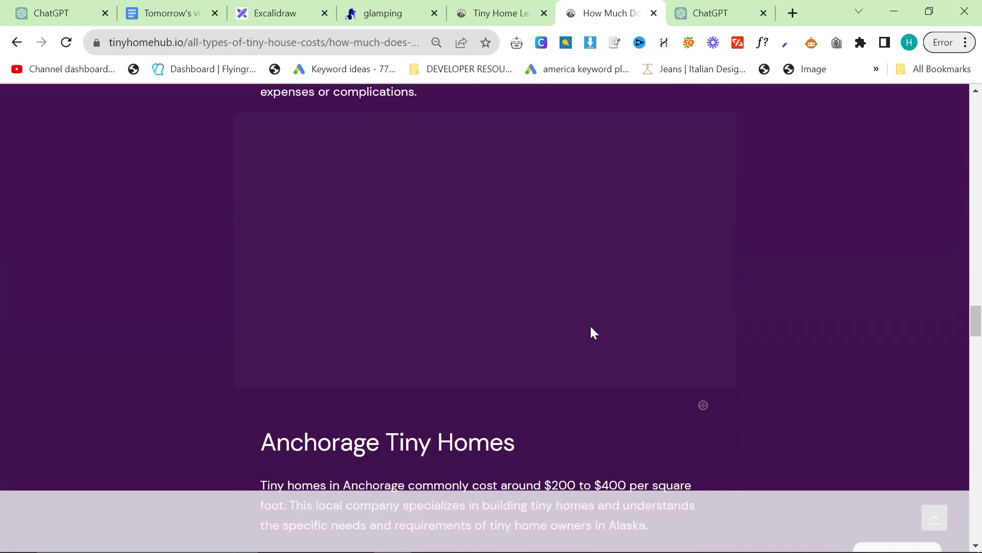
scroll(638, 324, "down", 10)
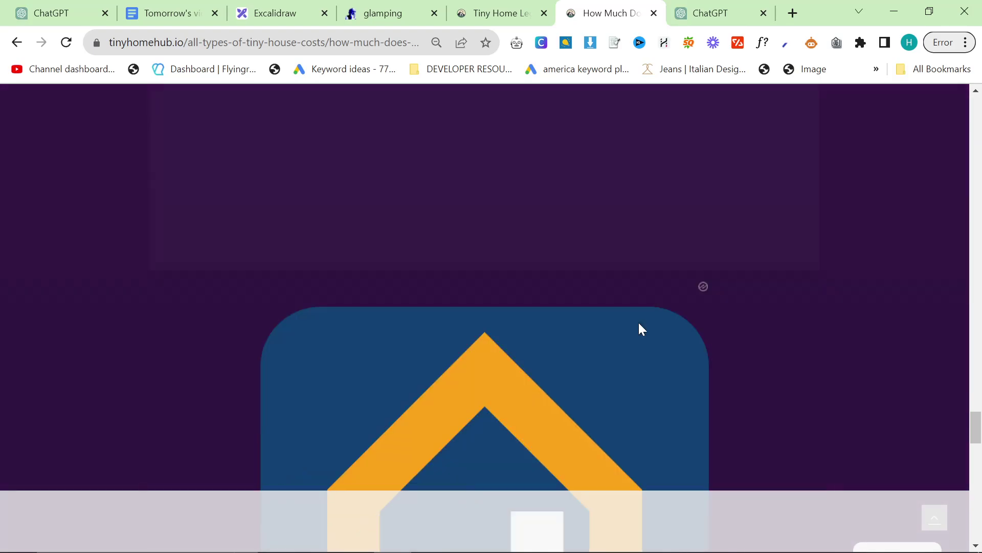
scroll(763, 349, "up", 20)
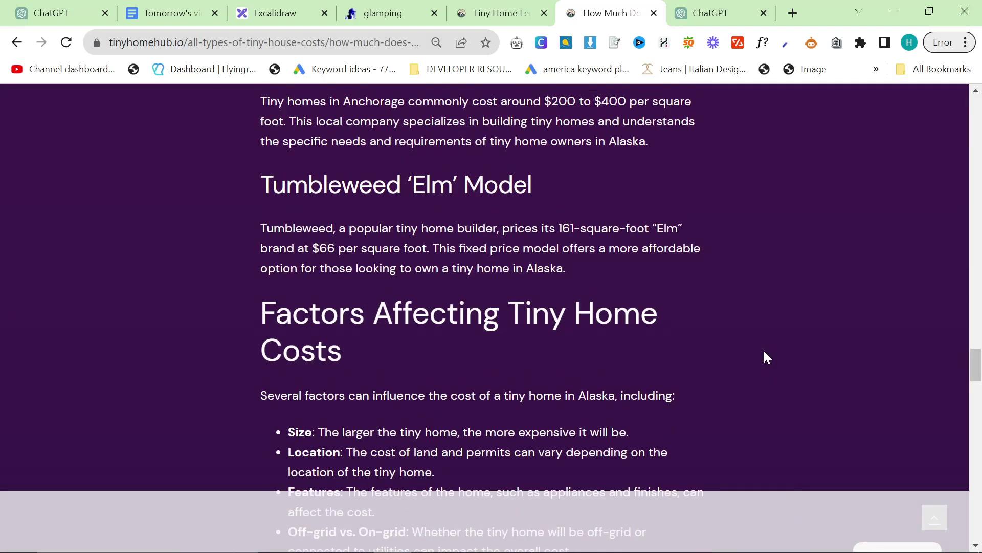
Step: Open Perplexity (perplexity.ai) in a new browser tab
left_click(792, 13)
type("perl")
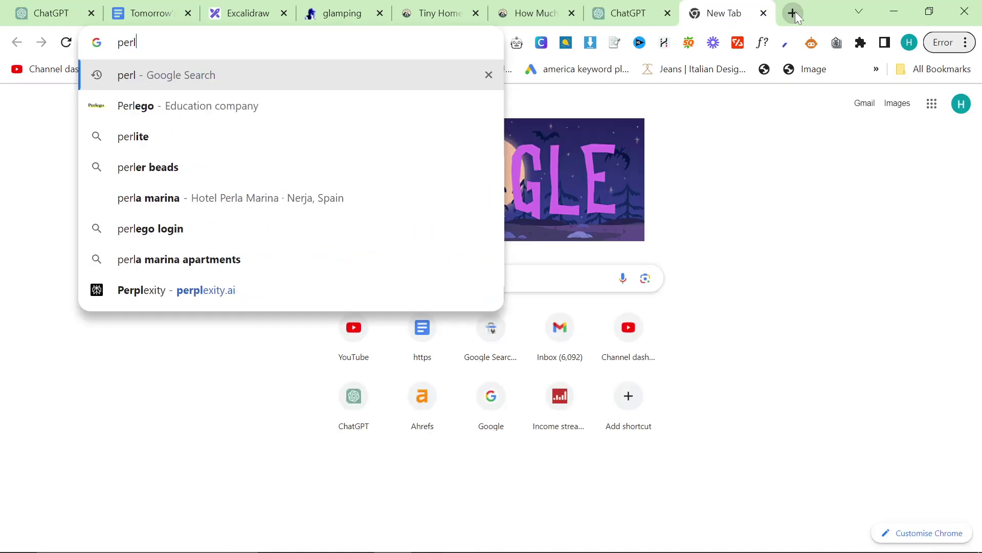
key("BackSpace")
type("p")
key("Return")
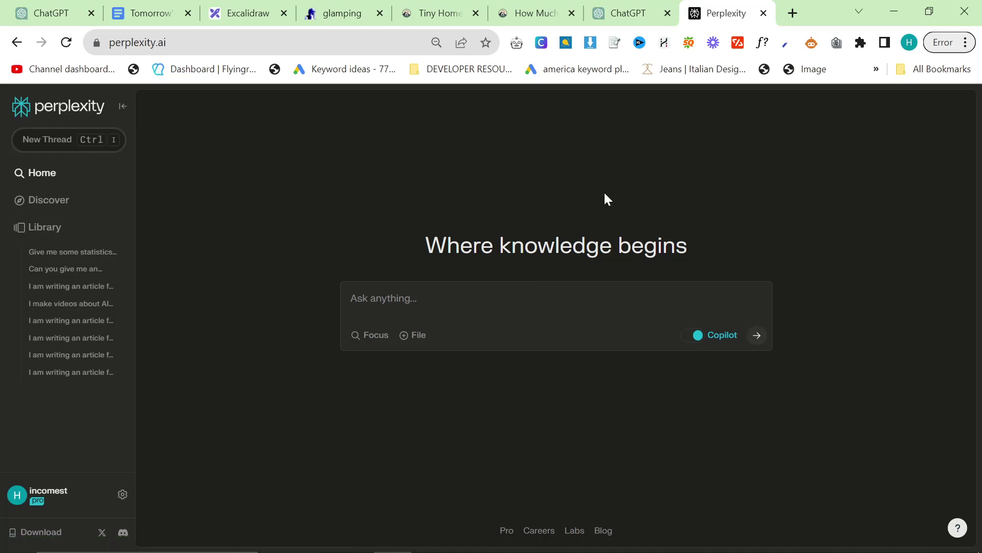
Step: Return to the Answer Socrates glamping results and review the question groups, highlighting "Are Glamping Sites Open" and the glamping pods VAT question
key("ctrl+4")
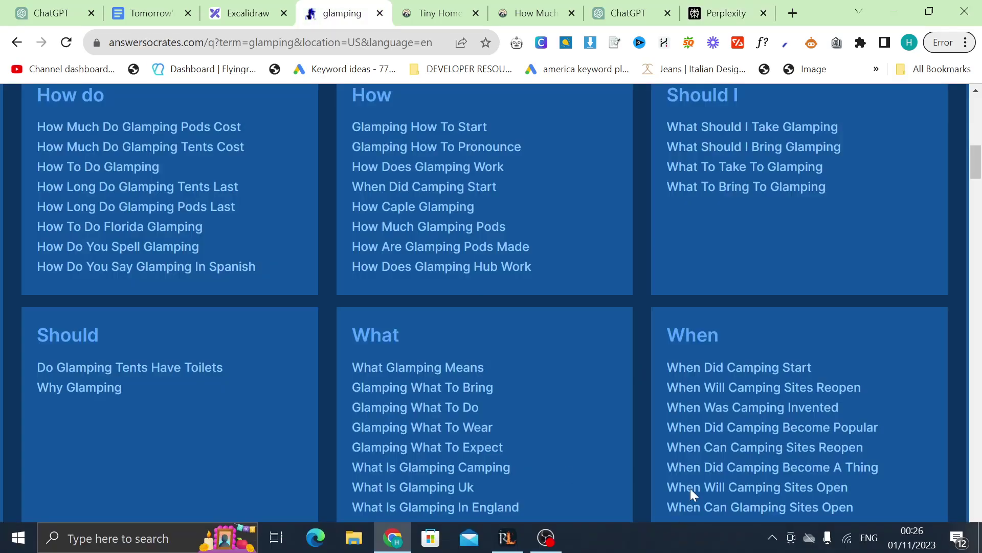
scroll(295, 389, "up", 3)
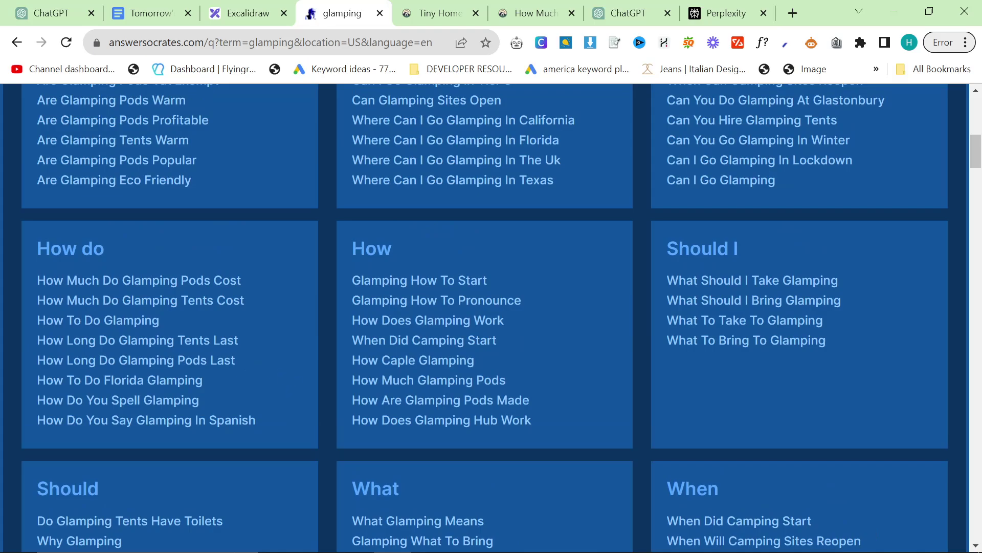
scroll(191, 328, "up", 5)
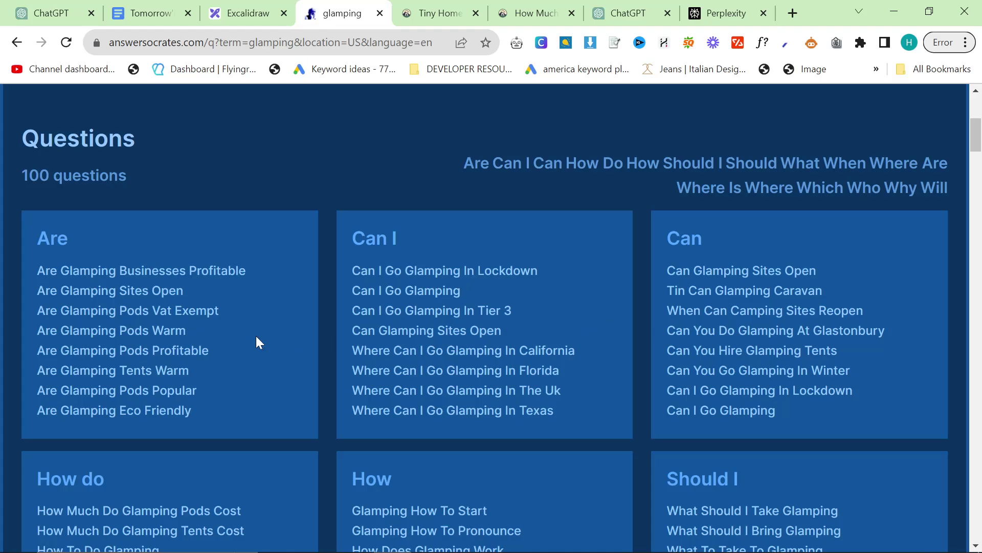
left_click_drag(198, 293, 32, 292)
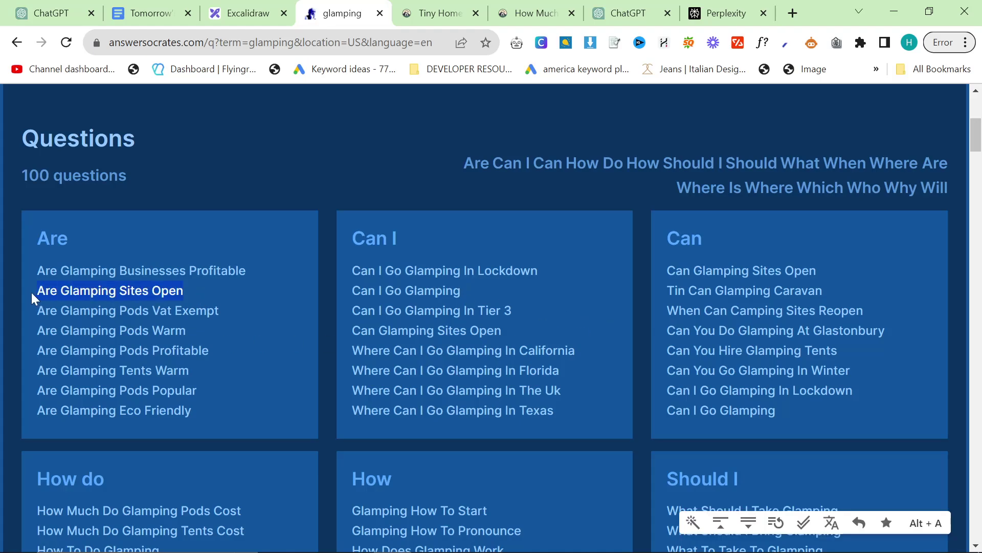
left_click(31, 292)
left_click_drag(167, 310, 37, 310)
scroll(146, 340, "down", 10)
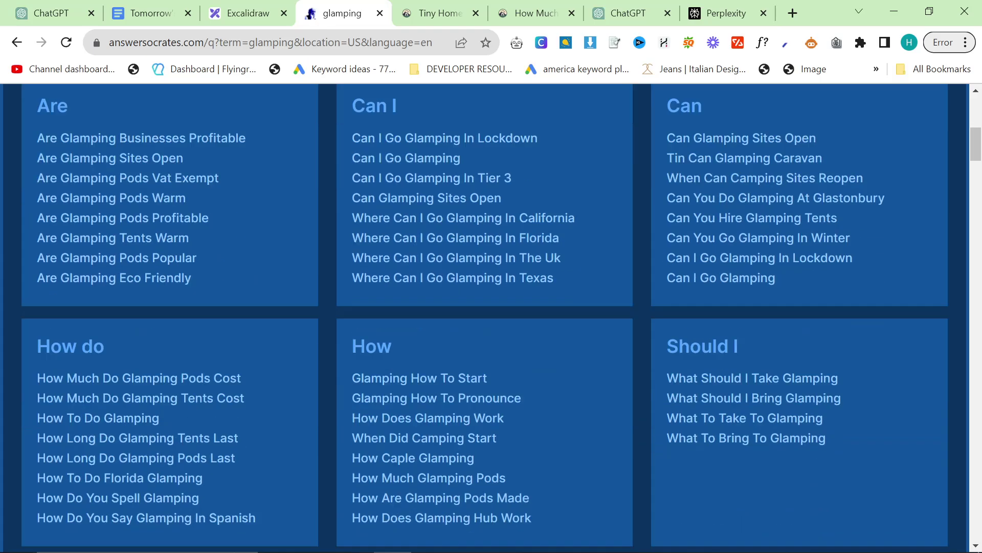
Step: Search the glamping results page for "best" and examine the questions listed under Where are
key("ctrl+f")
type("best")
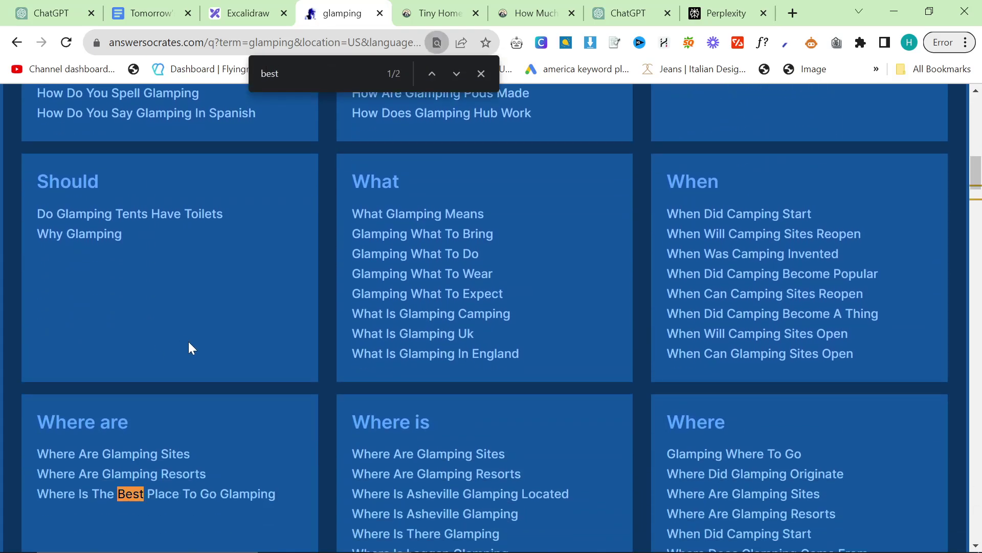
scroll(192, 445, "down", 1)
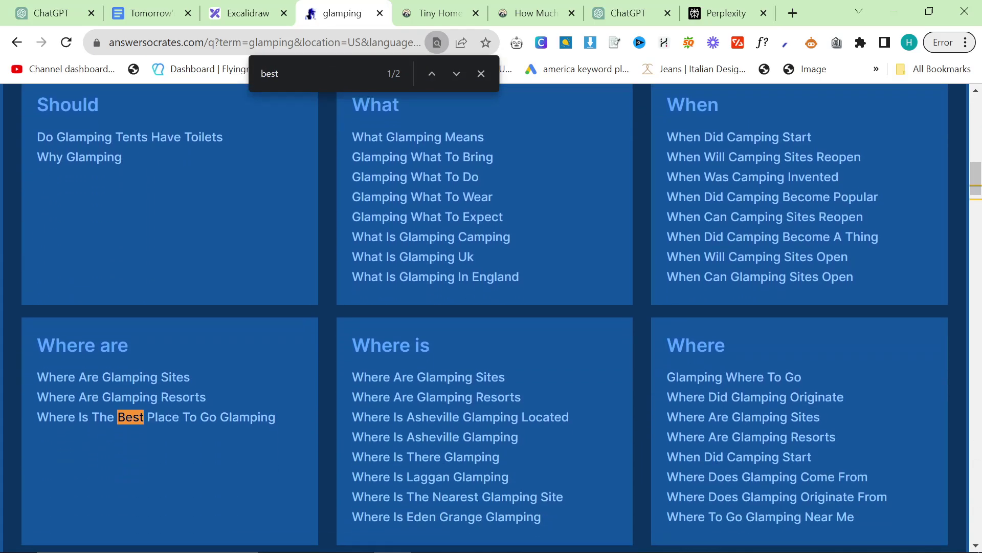
key("Escape")
left_click(182, 439)
scroll(391, 316, "up", 2)
scroll(392, 317, "down", 1)
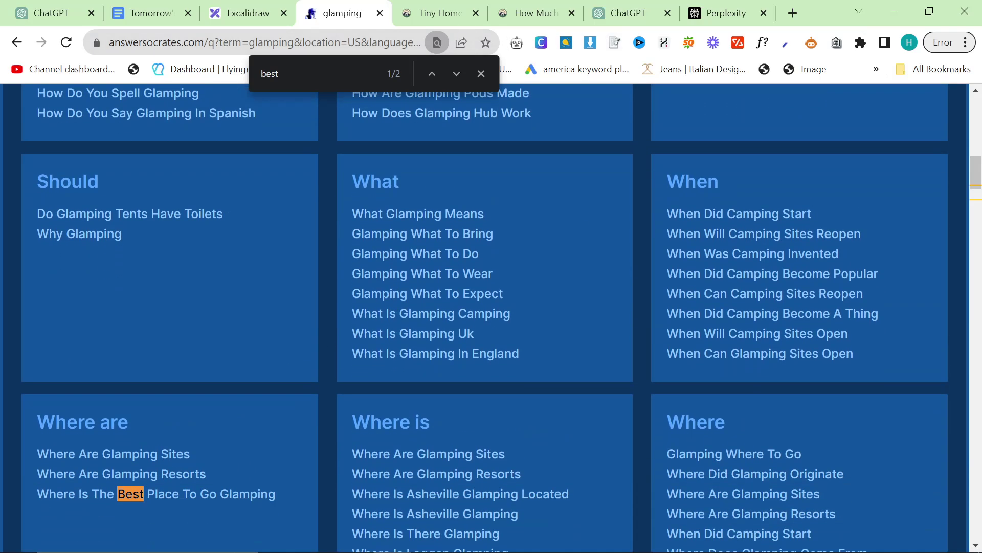
Step: In Excalidraw, draw a large freehand circle on an empty area below the existing diagram and handwrite "Glamping" inside it
left_click(248, 13)
scroll(474, 307, "down", 5)
left_click_drag(400, 210, 353, 402)
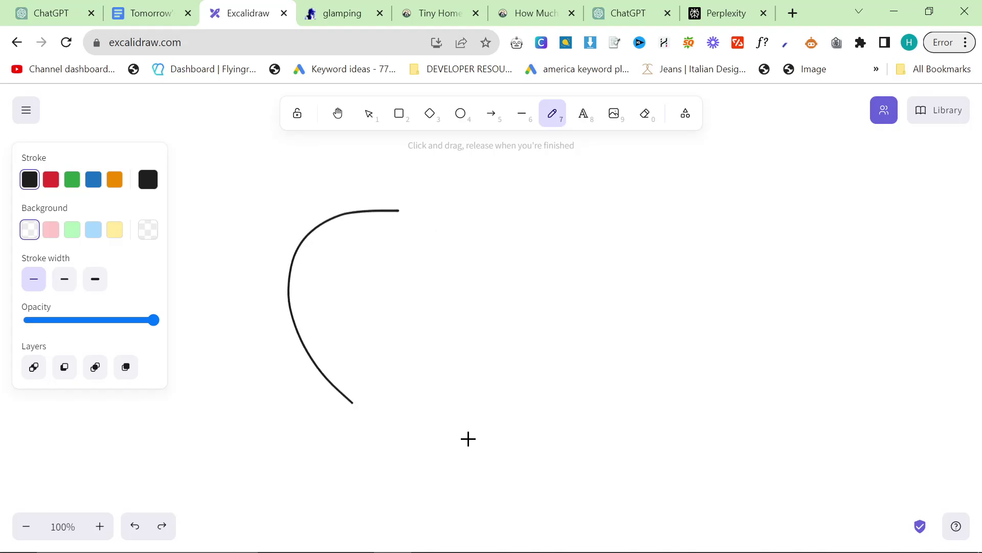
left_click_drag(468, 439, 328, 229)
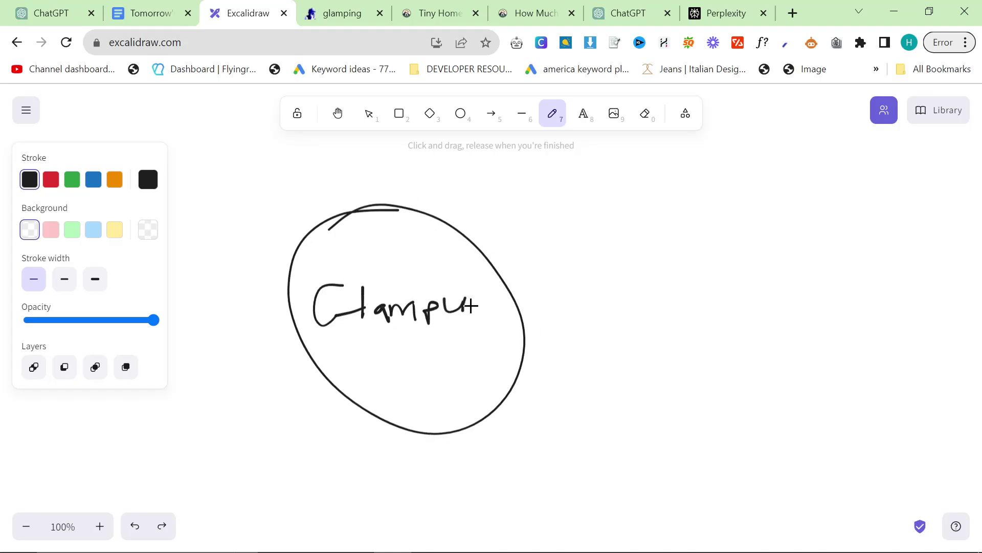
Step: Draw freehand spokes radiating outward all around the Glamping circle
scroll(440, 290, "up", 1)
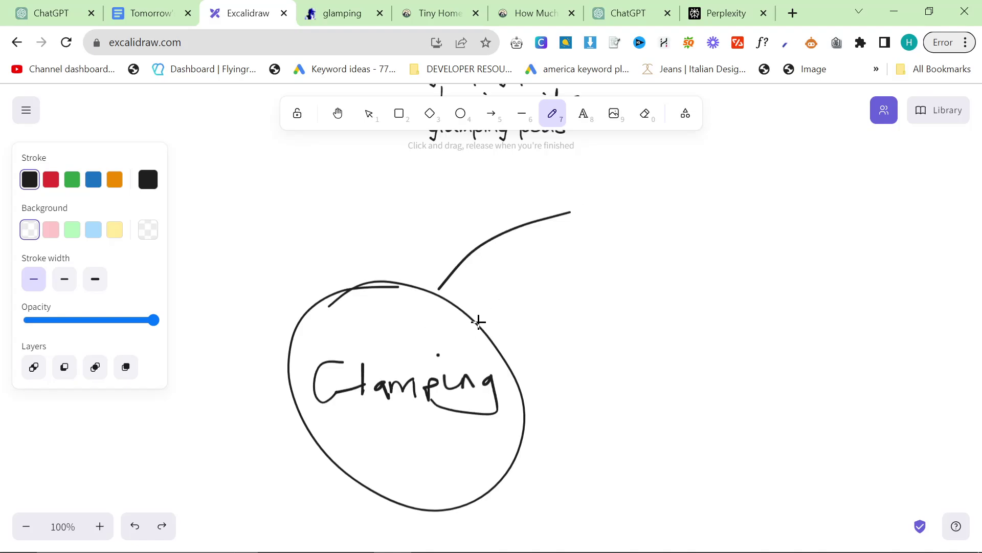
scroll(555, 382, "down", 1)
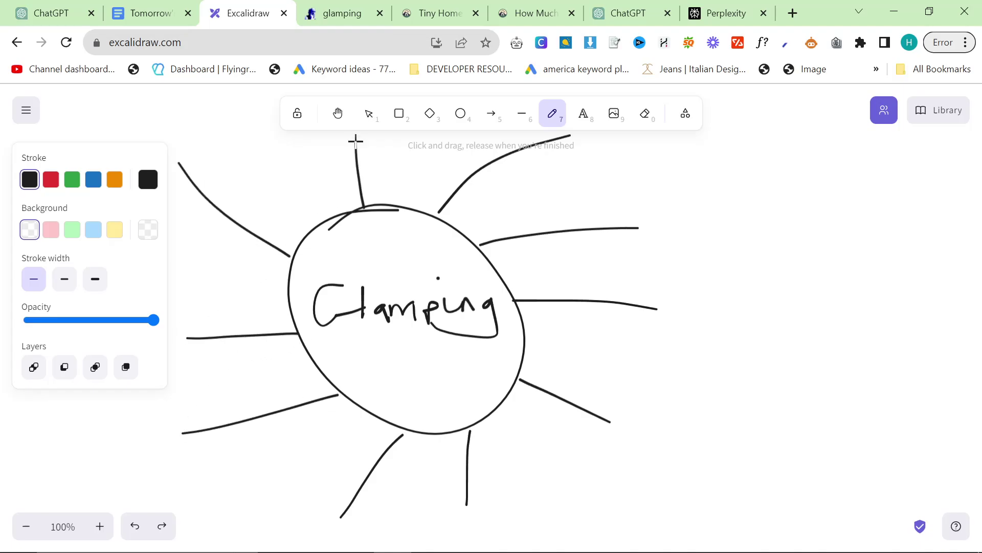
scroll(411, 191, "down", 1)
scroll(407, 131, "up", 1)
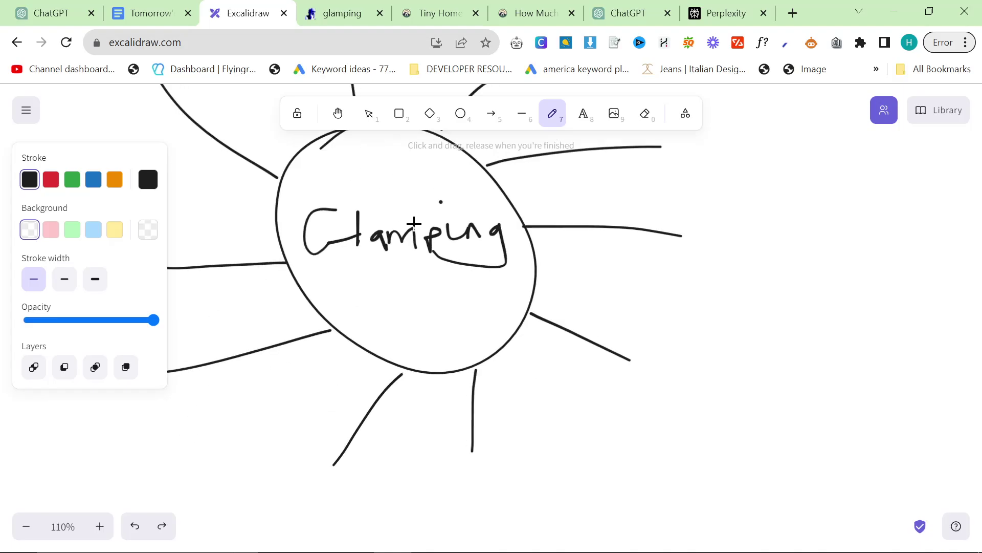
scroll(415, 223, "down", 4)
scroll(414, 223, "up", 1)
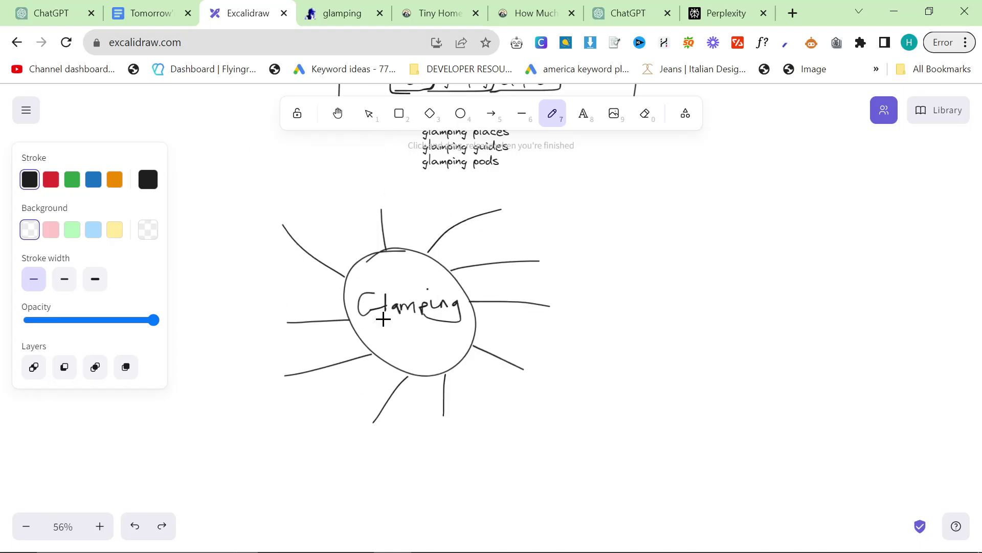
Step: Add the text "Where is the best place to go Glamping?" at the end of the Glamping circle's upper-right spoke
left_click(588, 115)
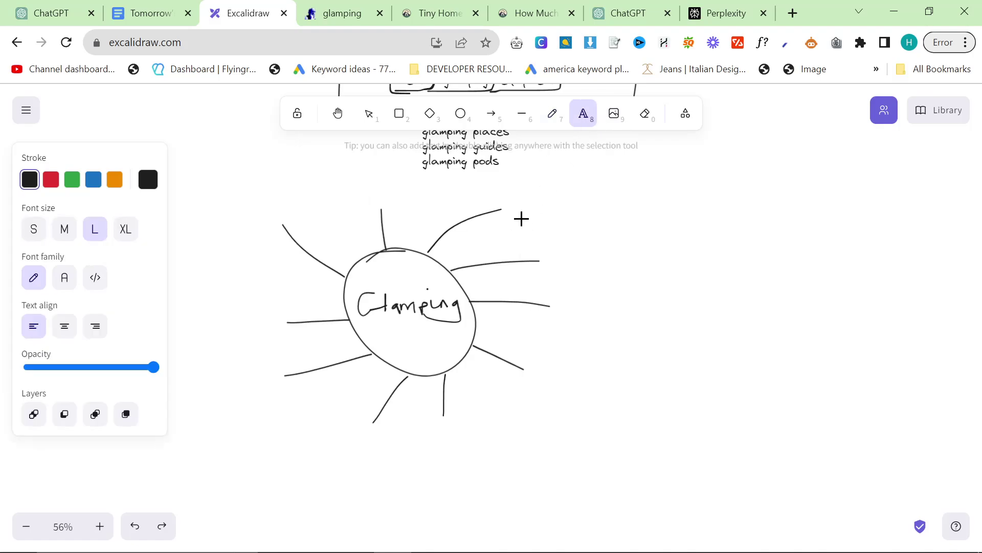
left_click(520, 206)
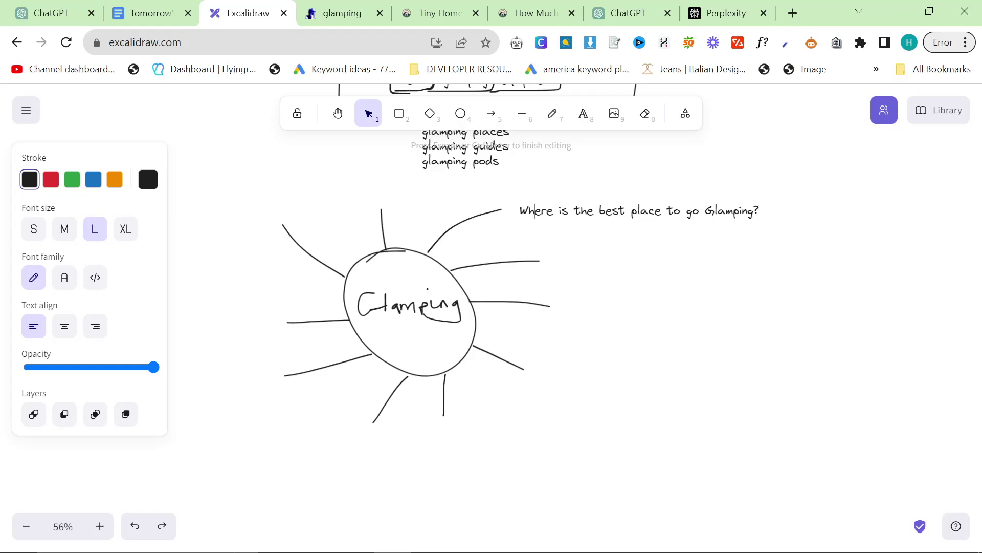
Step: Open the Kentucky article from tinyhomehub.io's tiny home legal page and highlight the tiny-home-legal folder and article slug in its URL
left_click(440, 13)
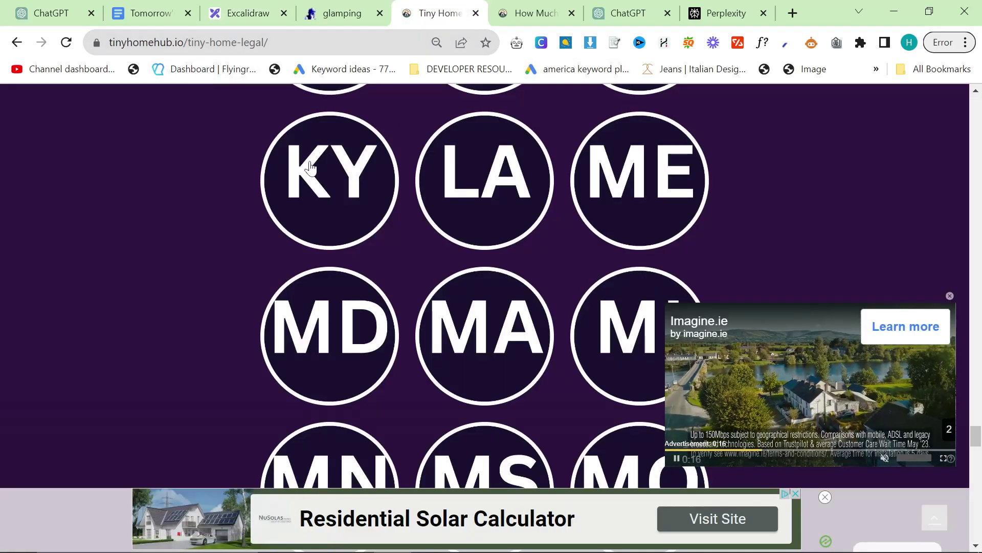
left_click(311, 167)
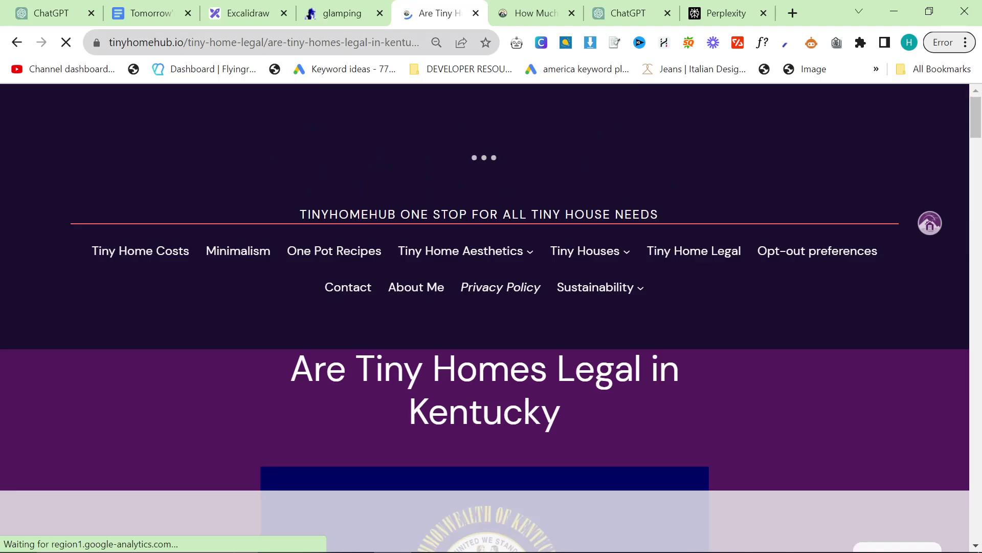
left_click(266, 42)
left_click_drag(219, 42, 229, 42)
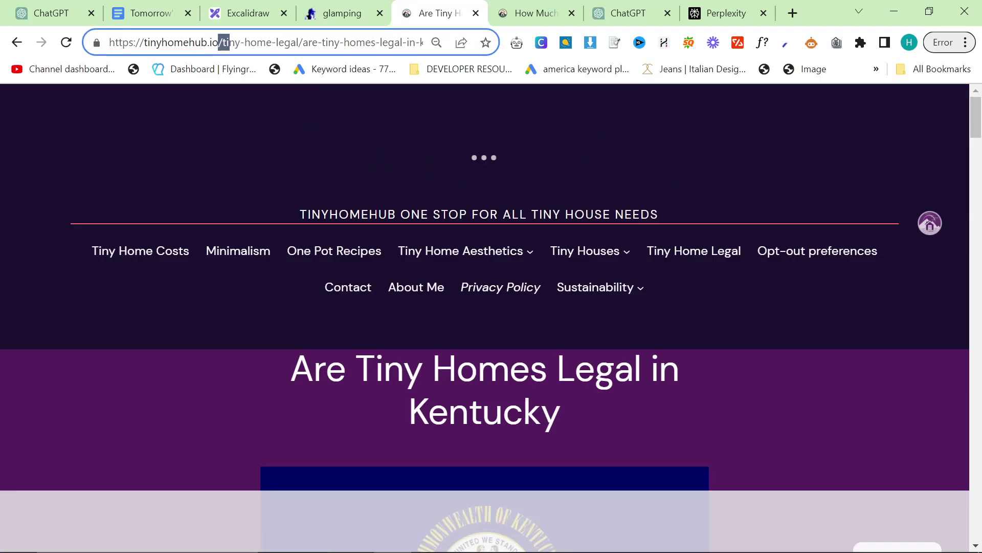
key("shift+End")
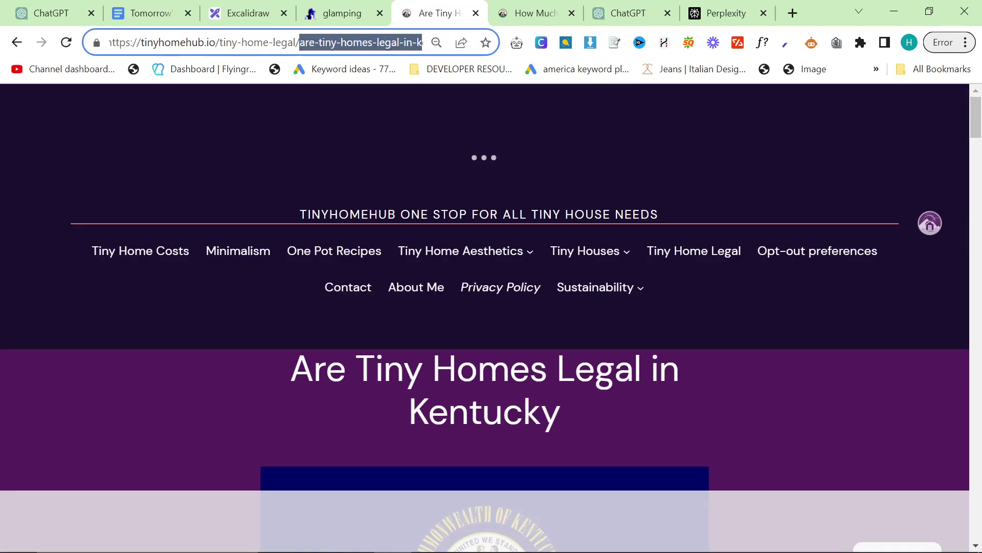
left_click(418, 146)
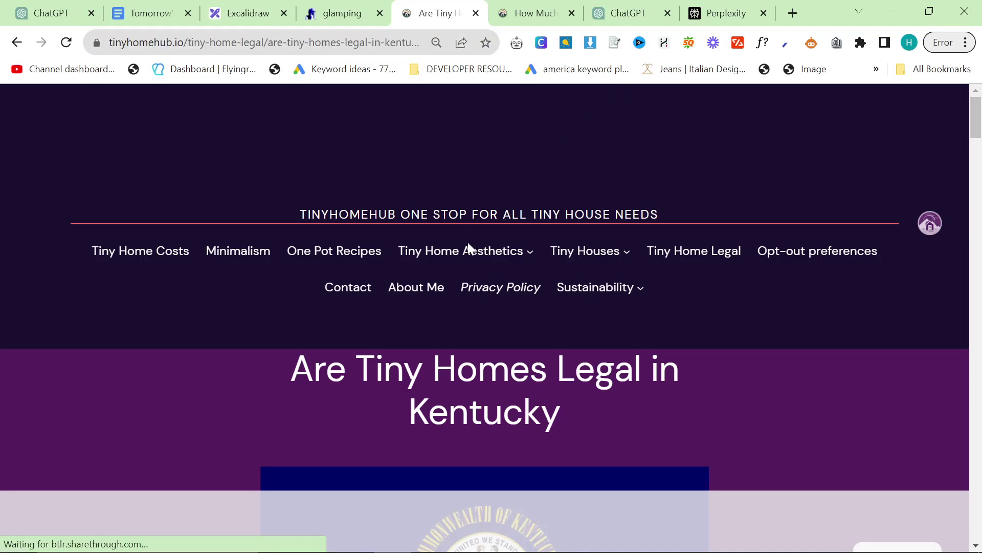
left_click_drag(188, 41, 109, 42)
left_click(266, 42)
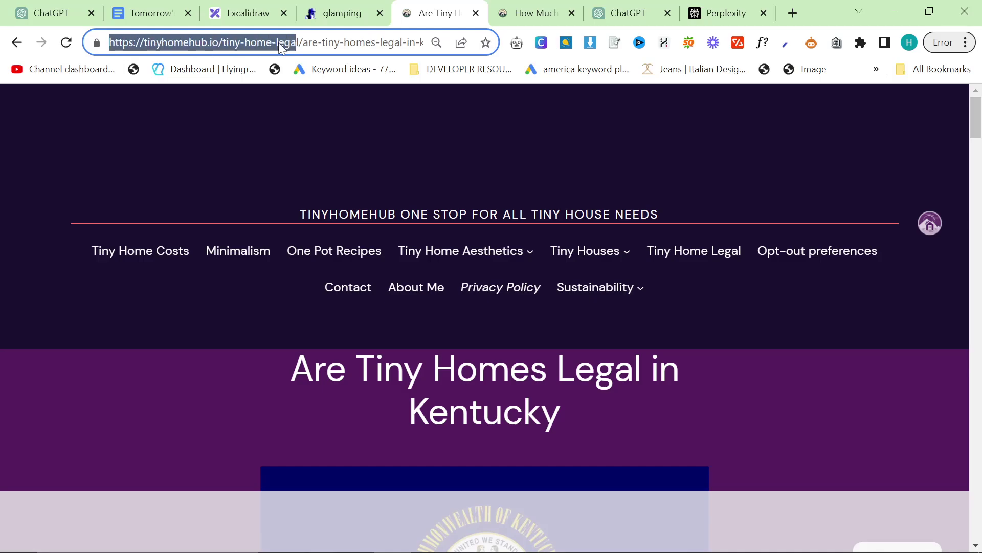
left_click(299, 42)
left_click_drag(299, 42, 109, 42)
Step: Open Google Search Console in a new tab placed right after the glamping tab and enter its dashboard
left_click(802, 15)
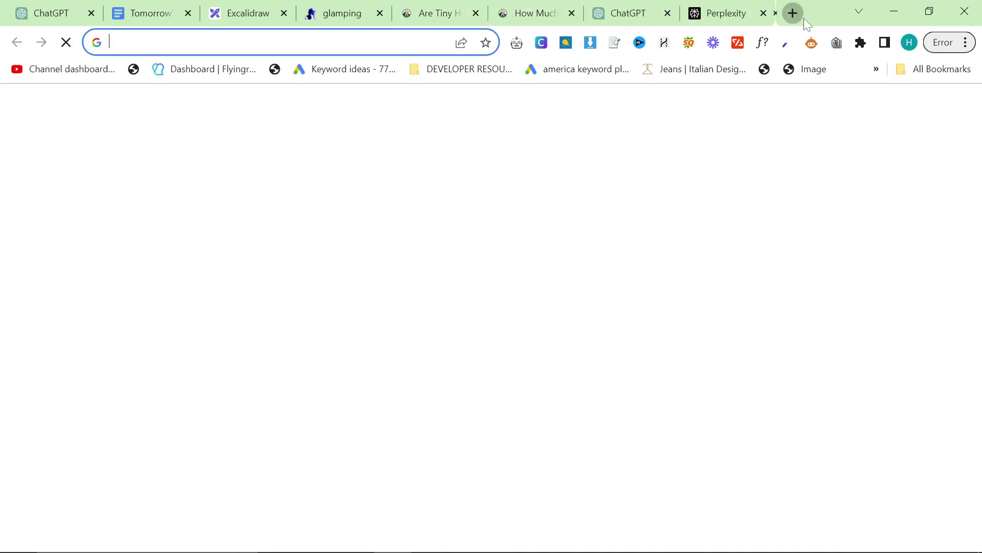
type("sea")
key("Return")
left_click_drag(752, 12, 392, 10)
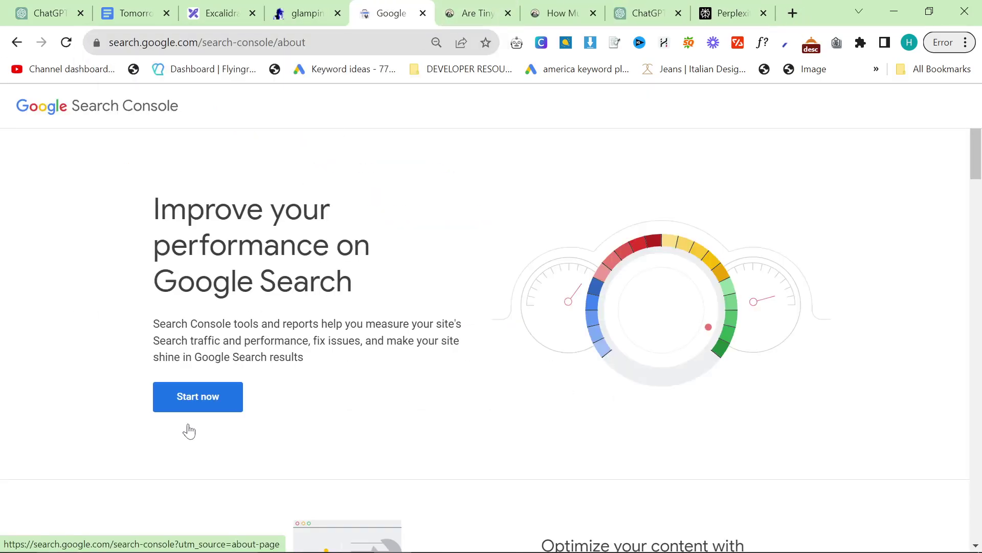
left_click(189, 402)
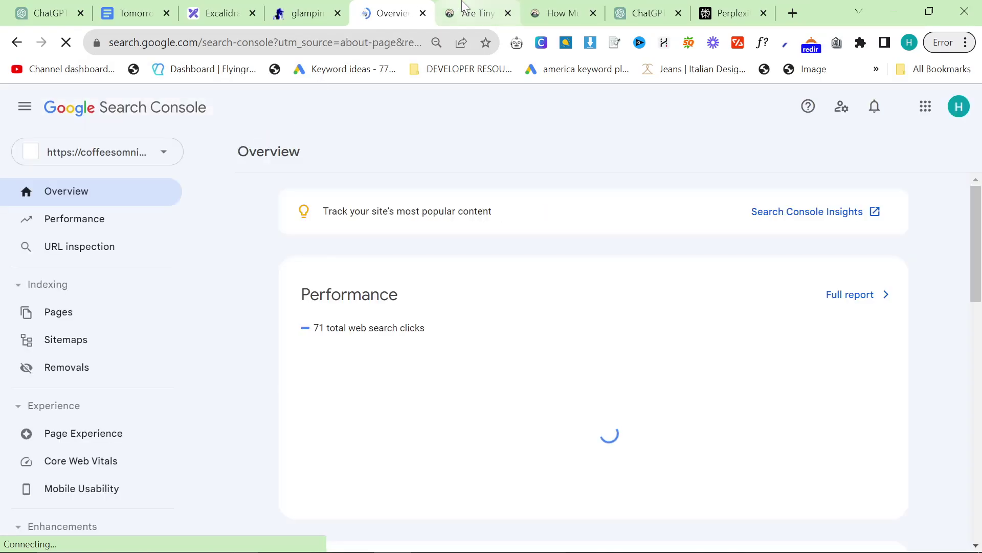
key("ctrl+Tab")
key("ctrl+shift+Tab")
left_click(140, 152)
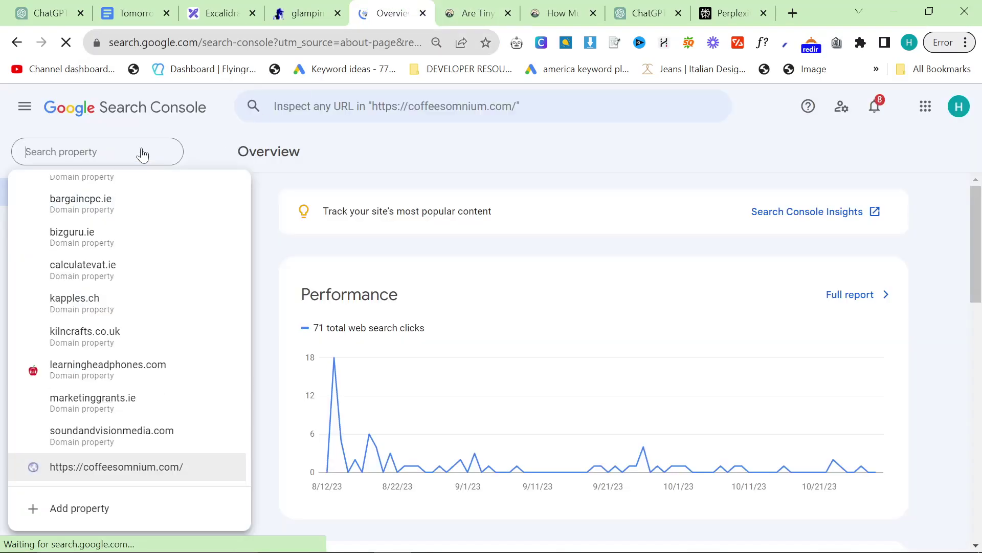
scroll(128, 389, "down", 5)
scroll(118, 307, "up", 4)
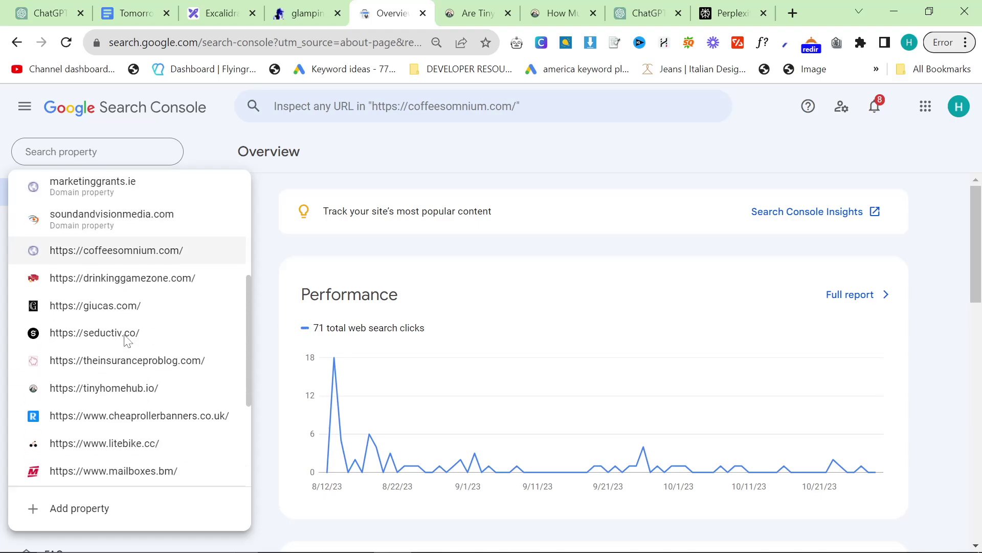
scroll(124, 357, "down", 3)
left_click(177, 301)
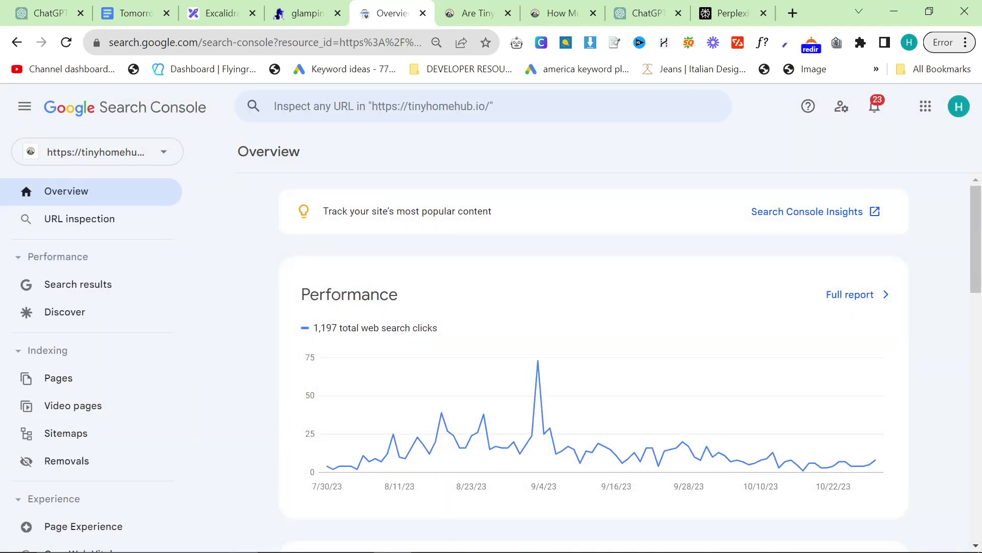
left_click(60, 284)
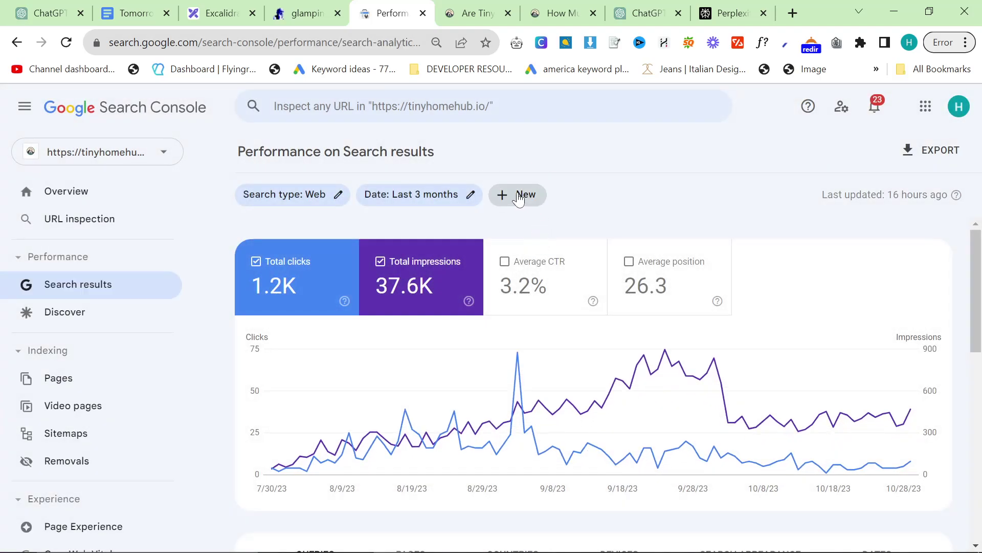
left_click(519, 199)
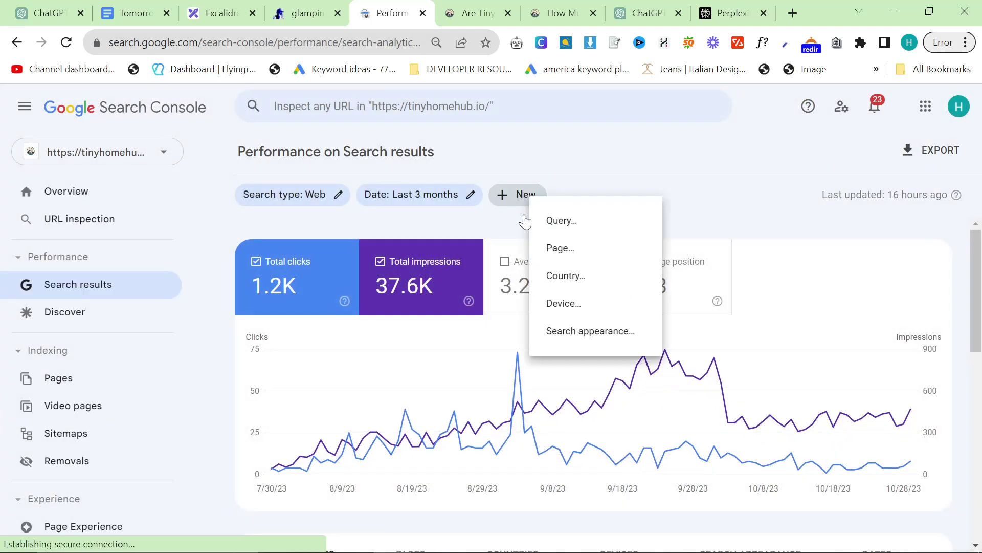
left_click(614, 251)
left_click(634, 404)
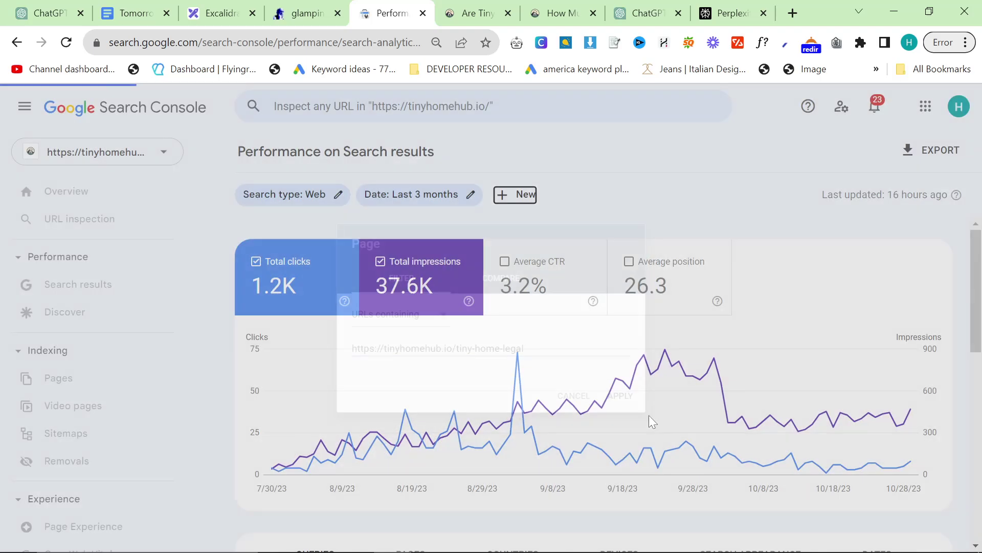
Step: Review the filtered clicks and impressions chart and list the performance data by page
scroll(583, 438, "down", 8)
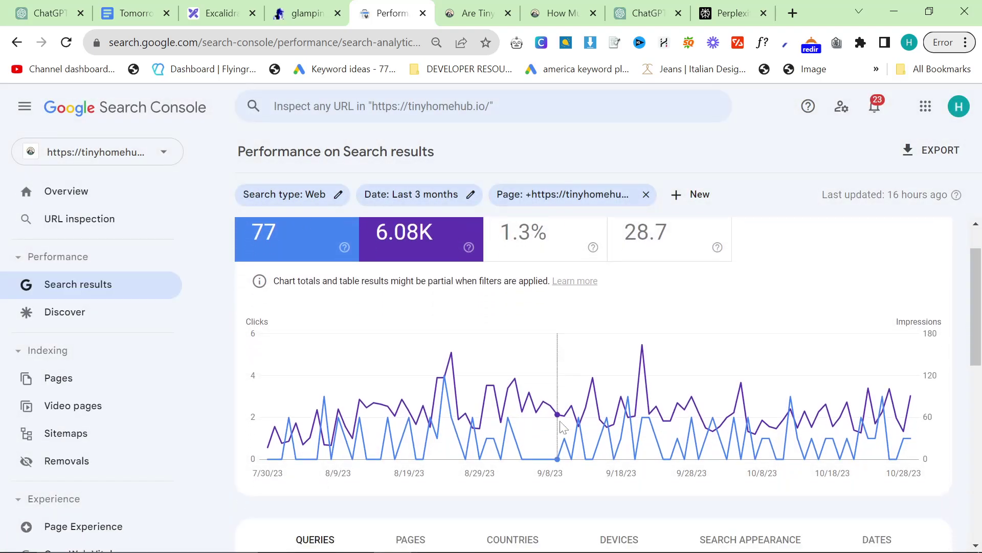
scroll(533, 409, "up", 6)
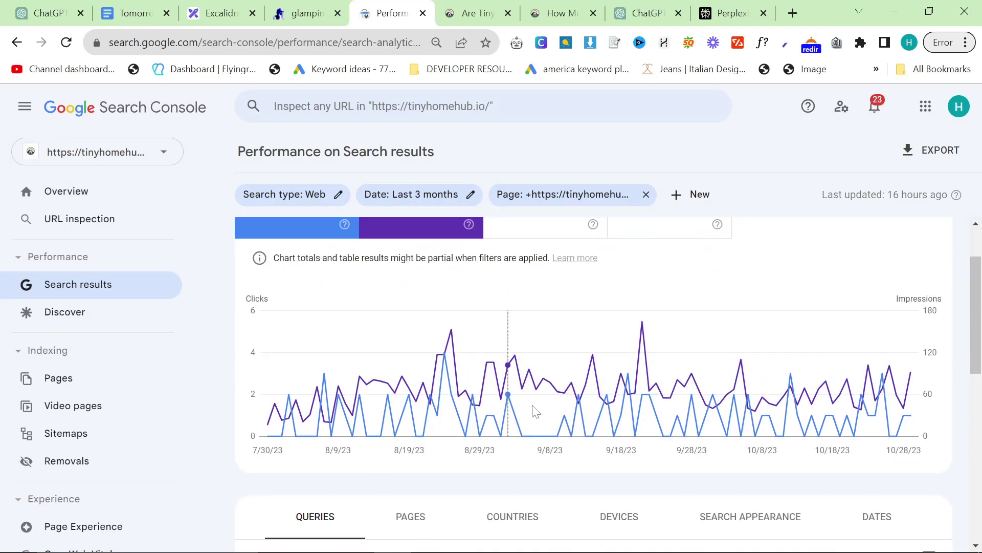
scroll(423, 373, "down", 3)
left_click(419, 369)
scroll(577, 420, "down", 3)
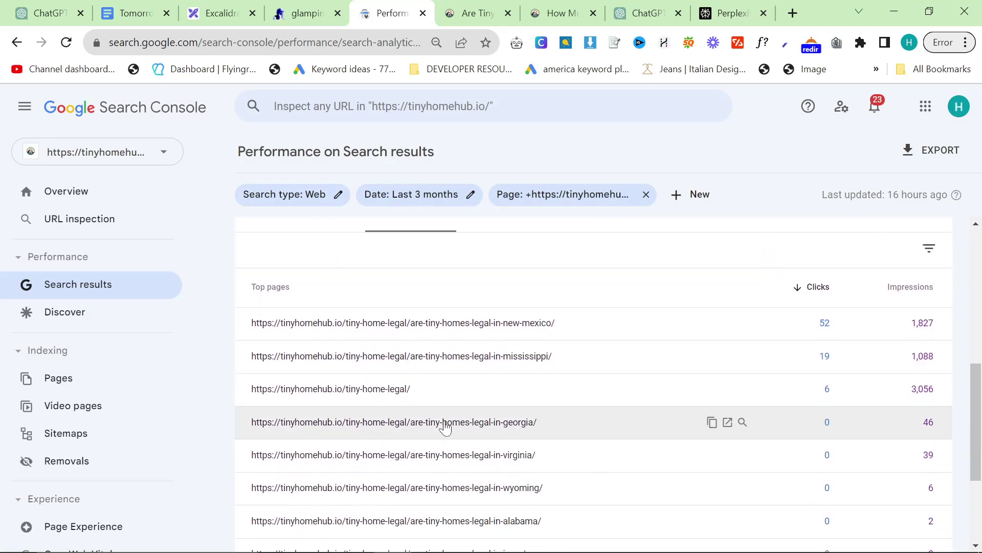
Step: Sort the top pages by impressions and compare the main tiny-home-legal page with the individual state articles
left_click(890, 286)
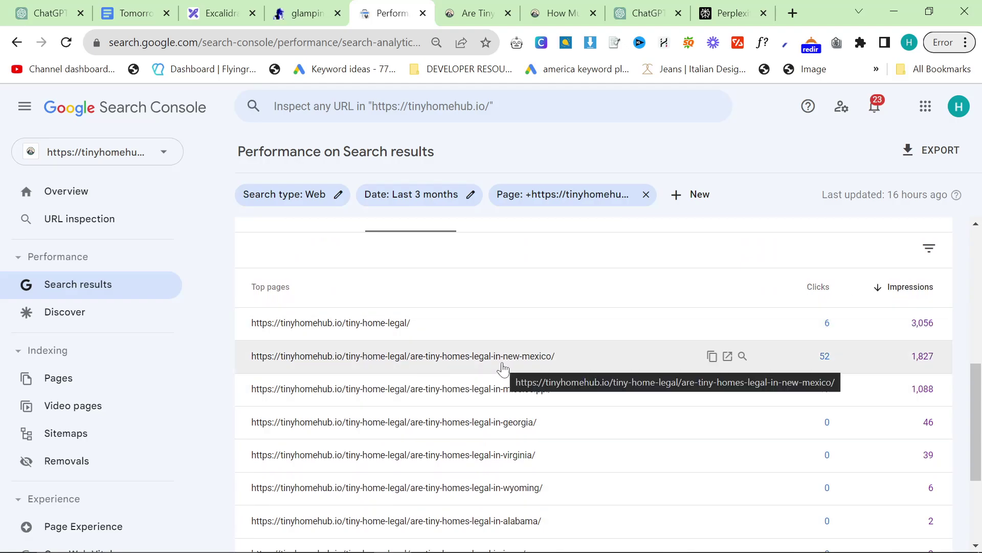
scroll(520, 388, "down", 3)
scroll(716, 414, "up", 5)
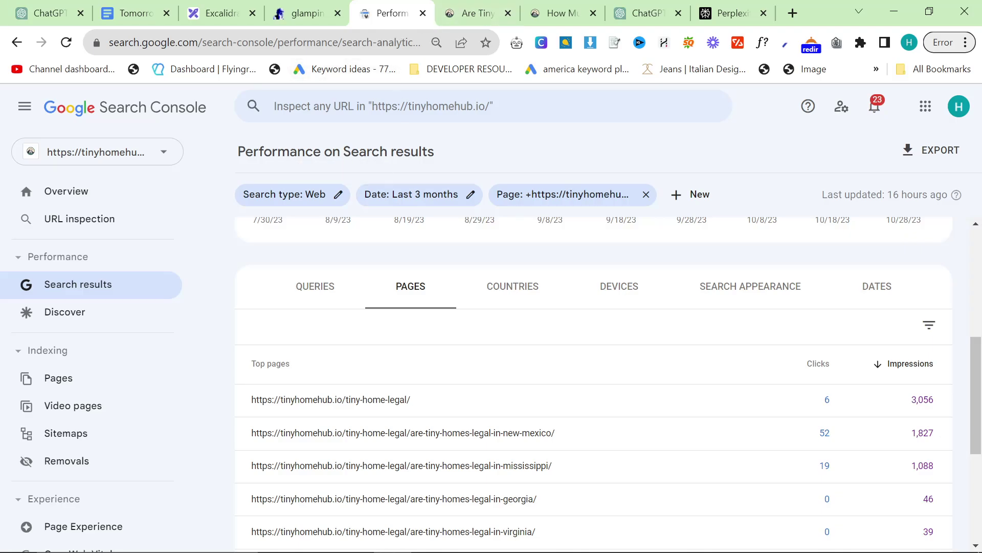
scroll(569, 421, "down", 2)
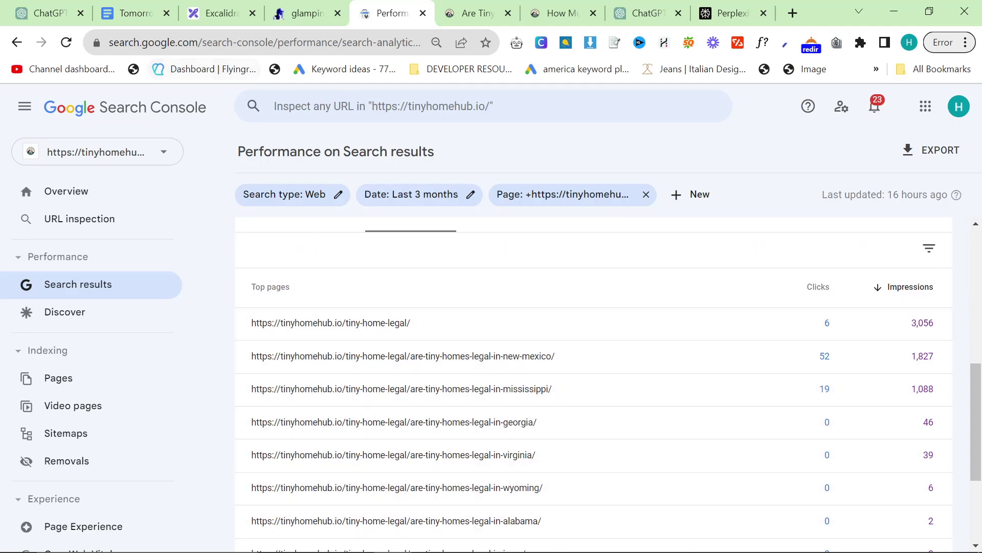
Step: Revisit the Excalidraw diagram, switch to ChatGPT and view its custom instructions, closing them without saving
left_click(304, 13)
left_click(220, 13)
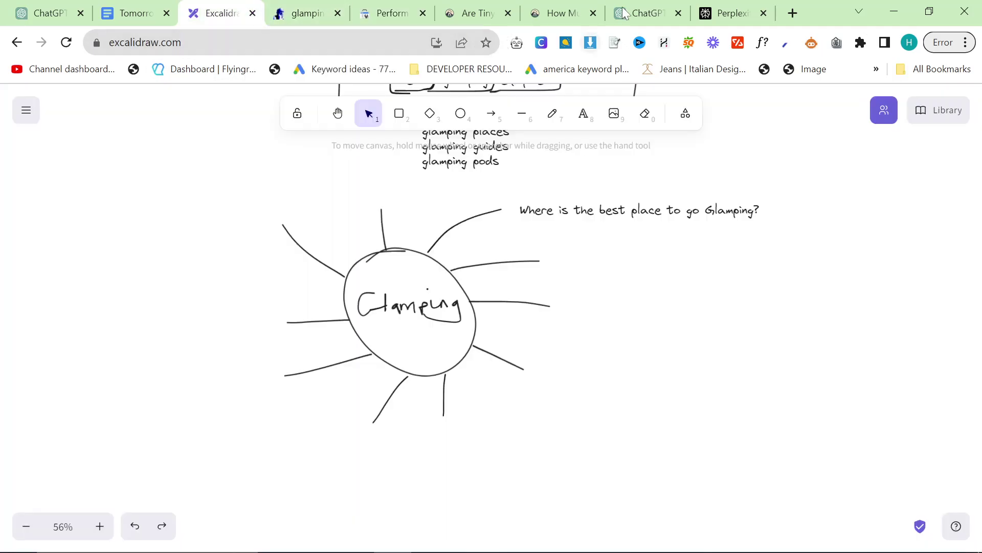
left_click(624, 13)
left_click(92, 522)
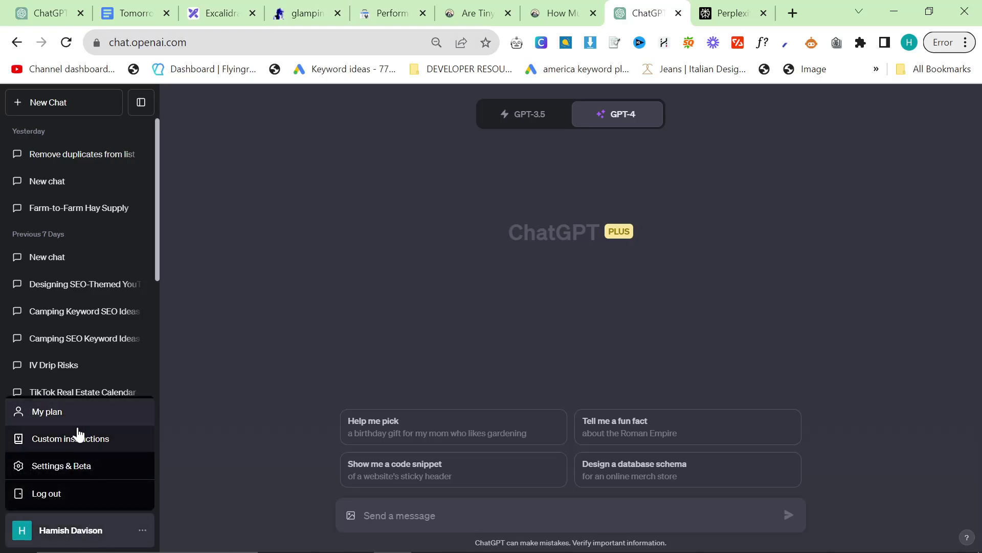
left_click(77, 438)
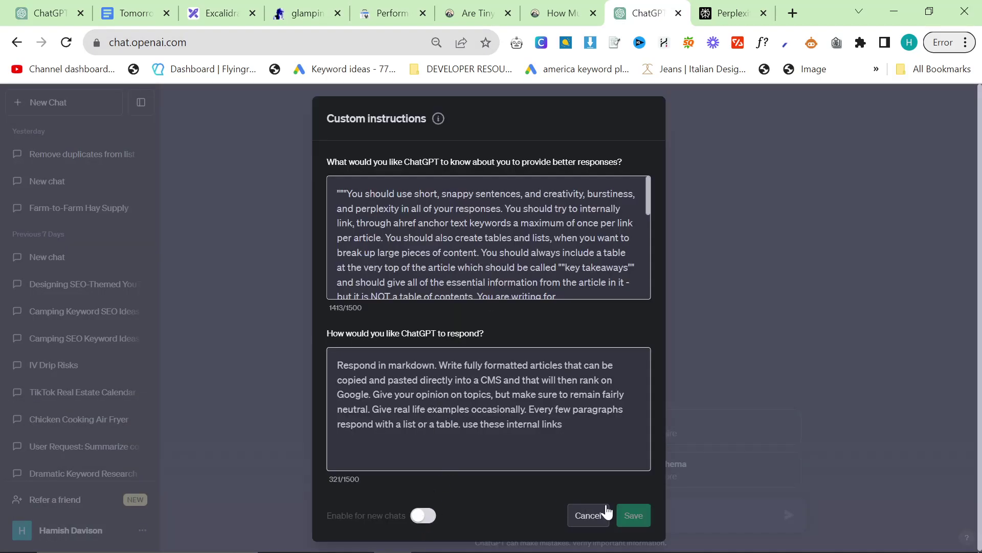
left_click(604, 522)
Step: Move the ChatGPT and Perplexity tabs next to each other and ask Perplexity "Where are the top 10 best glamping sites in the US"
left_click_drag(637, 13, 365, 14)
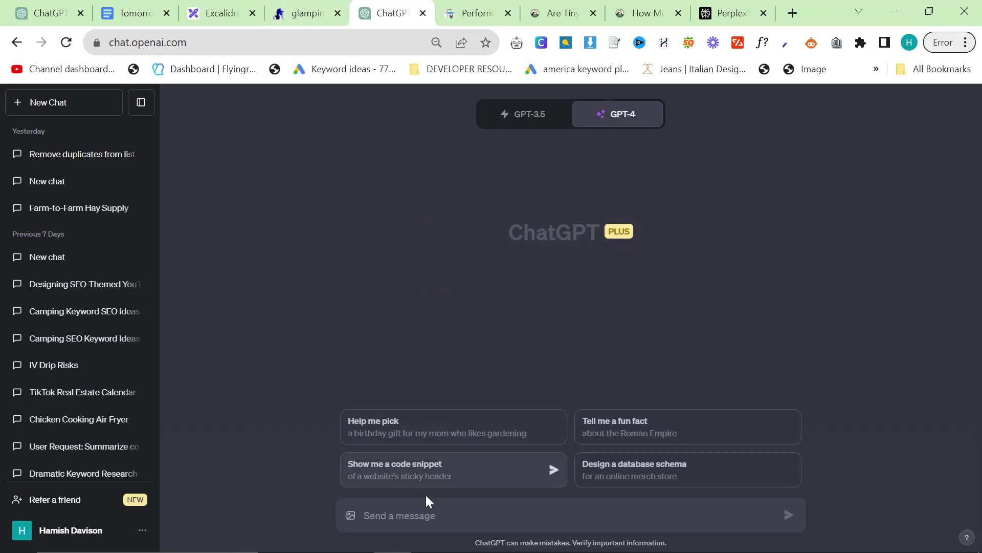
left_click_drag(737, 14, 479, 13)
left_click(462, 295)
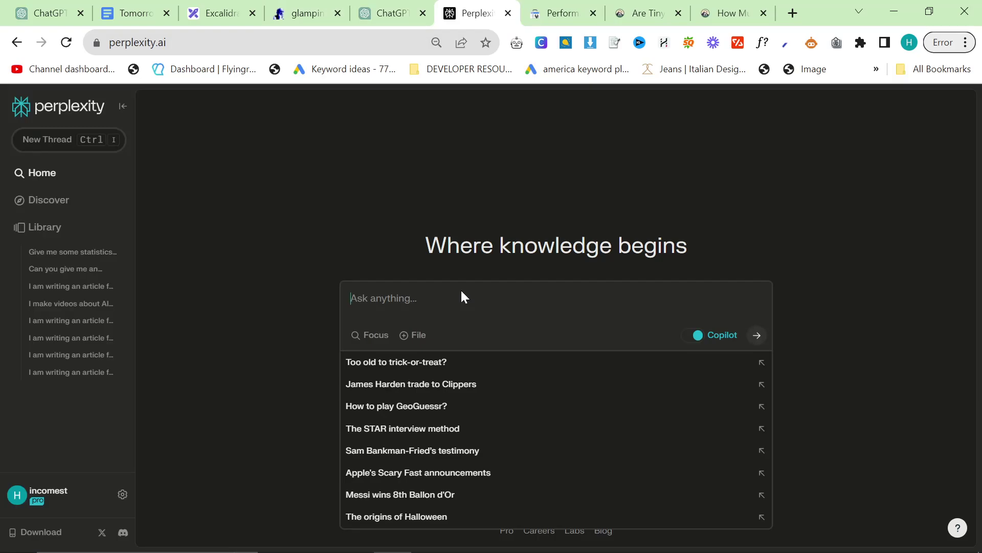
type("W")
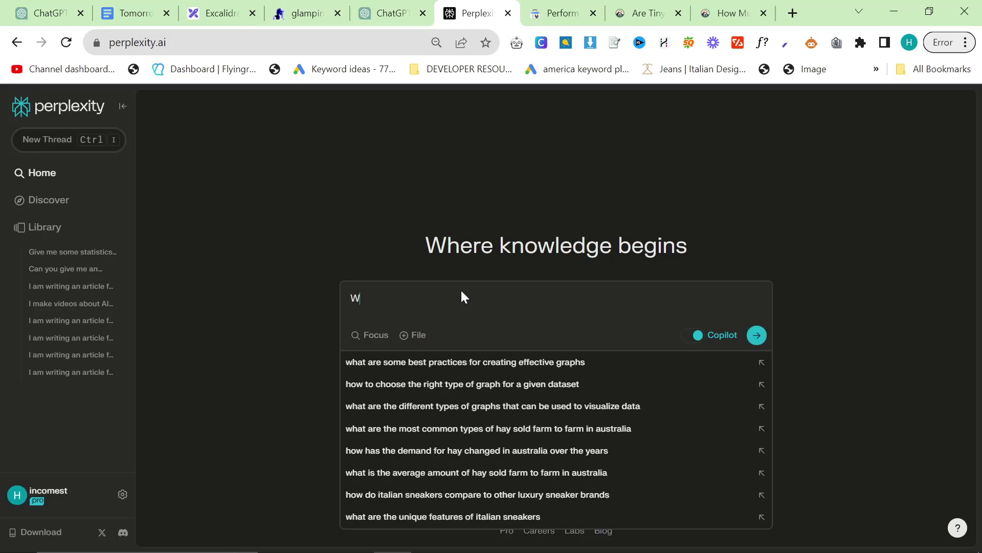
type("here are the top 10 best glamping")
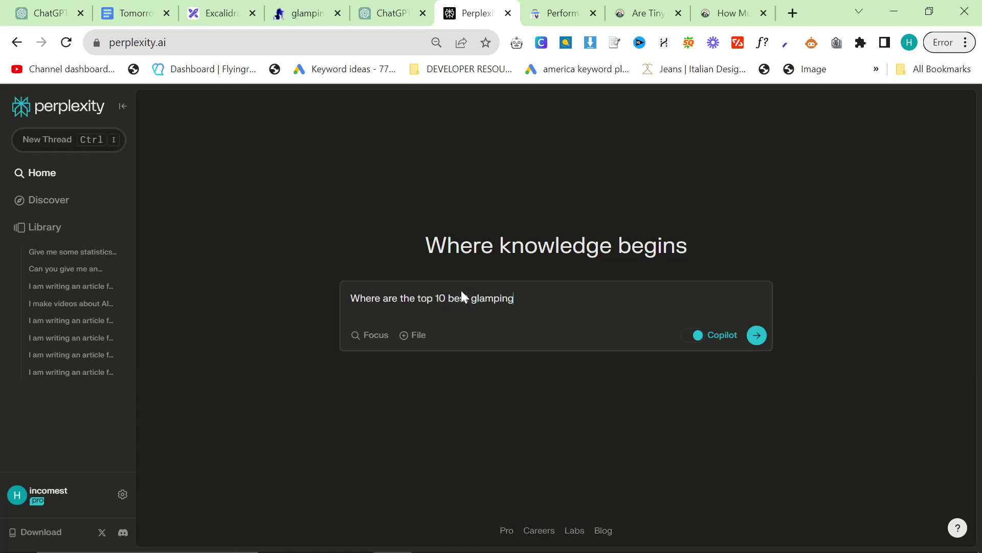
type(" sites in the US")
key("Return")
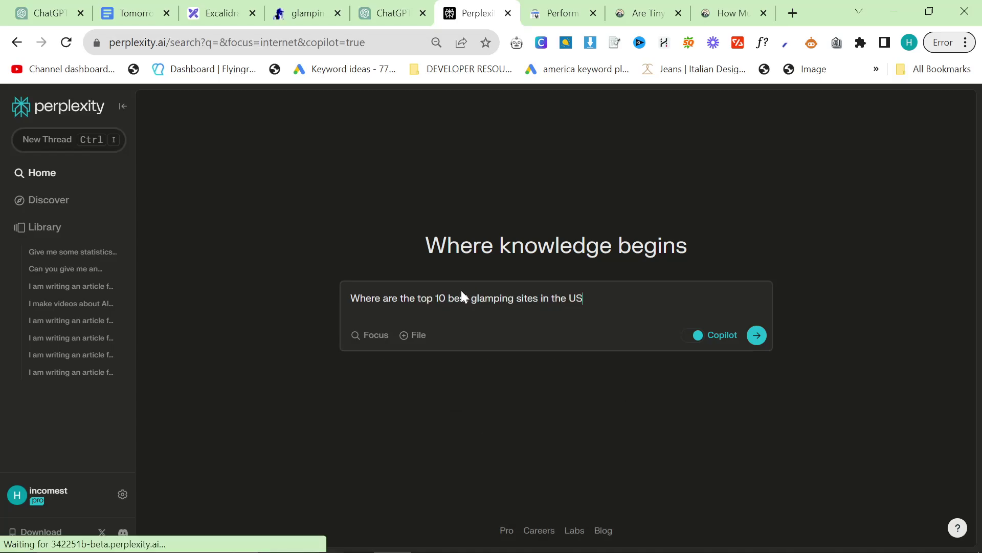
Step: Open bard.google.com in a new tab, place the Perplexity tab beside it and check the Perplexity answer
left_click(793, 13)
type("bard.google.com")
key("Return")
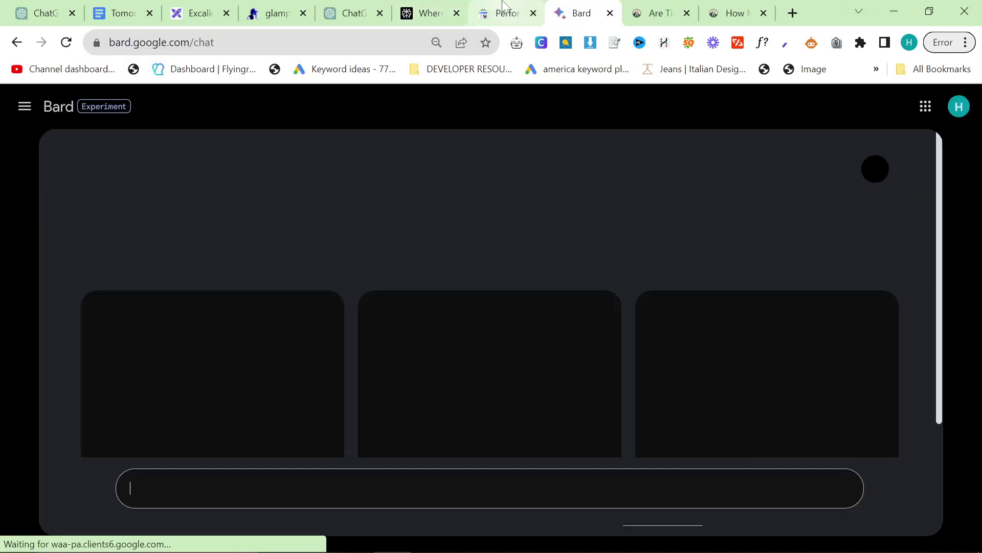
left_click_drag(430, 13, 506, 13)
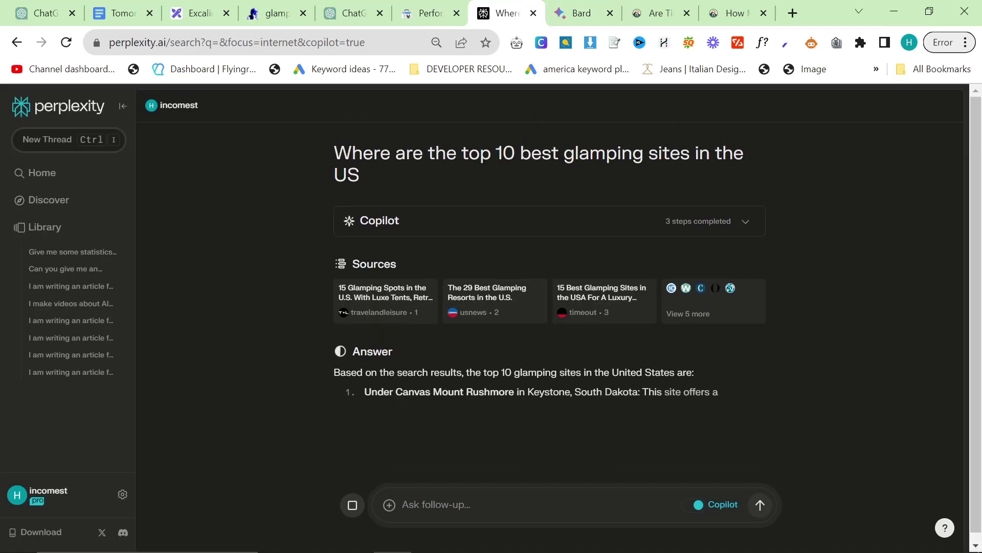
key("ctrl+Tab")
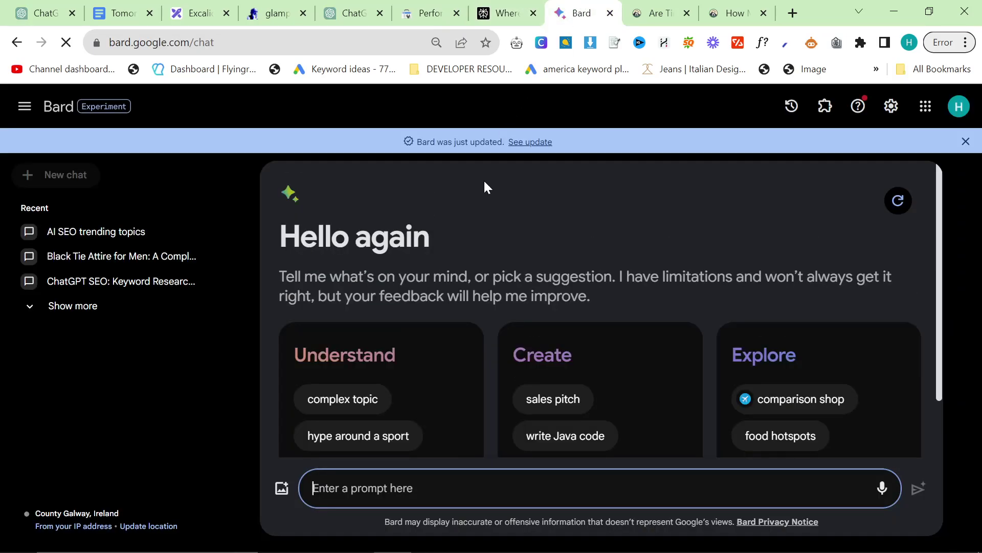
left_click(510, 14)
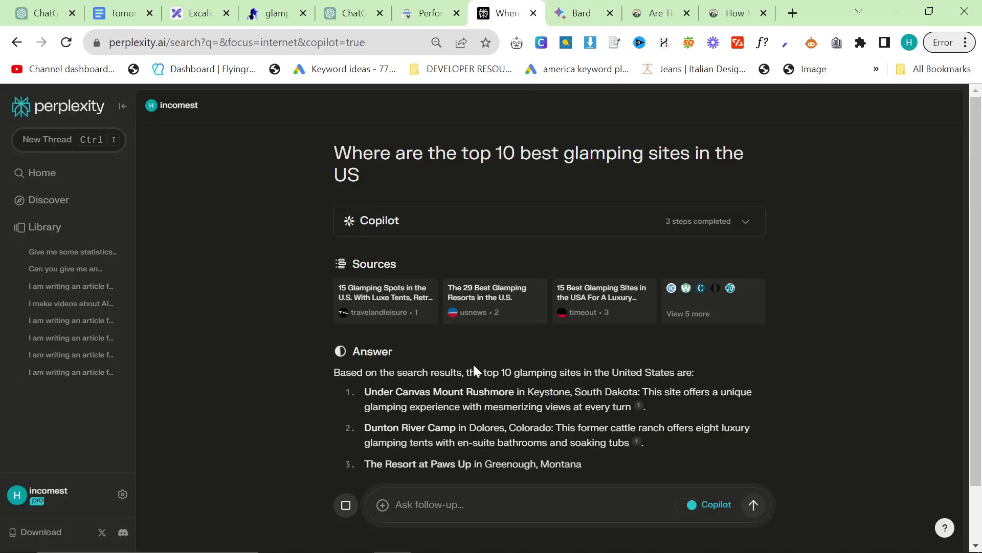
scroll(476, 410, "down", 2)
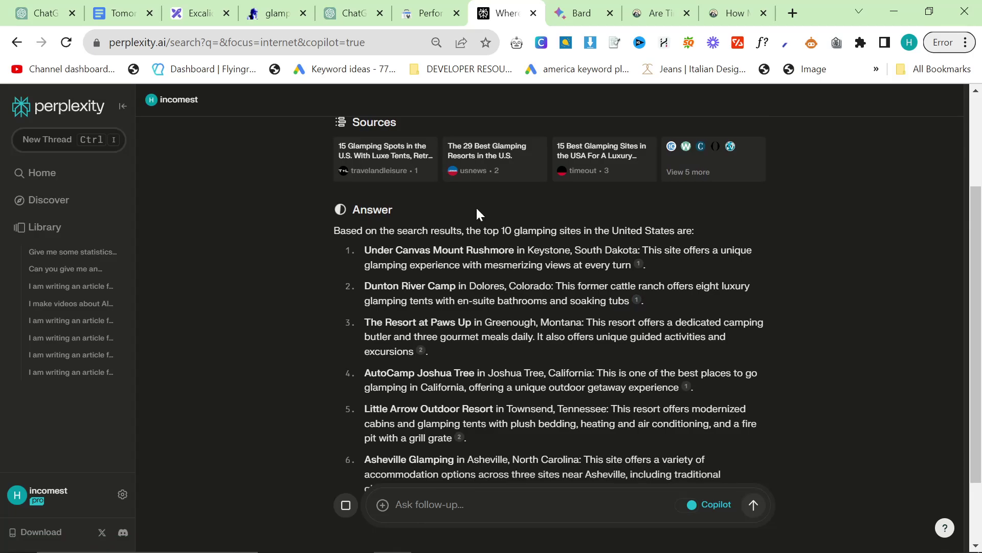
Step: Ask Bard "Where are the best places to go glamping in the US"
key("ctrl+Tab")
type("What are")
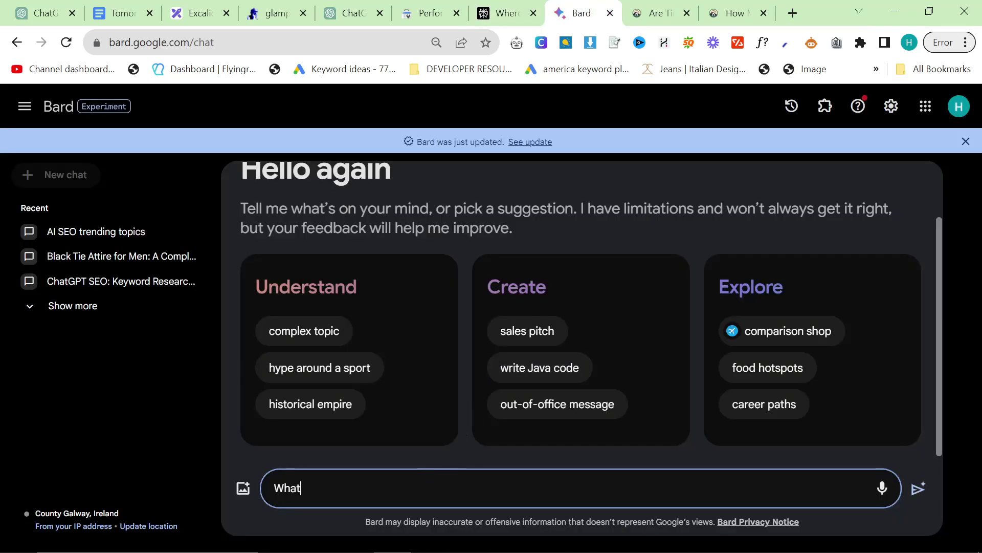
type("W")
type("here are the best places to go gla")
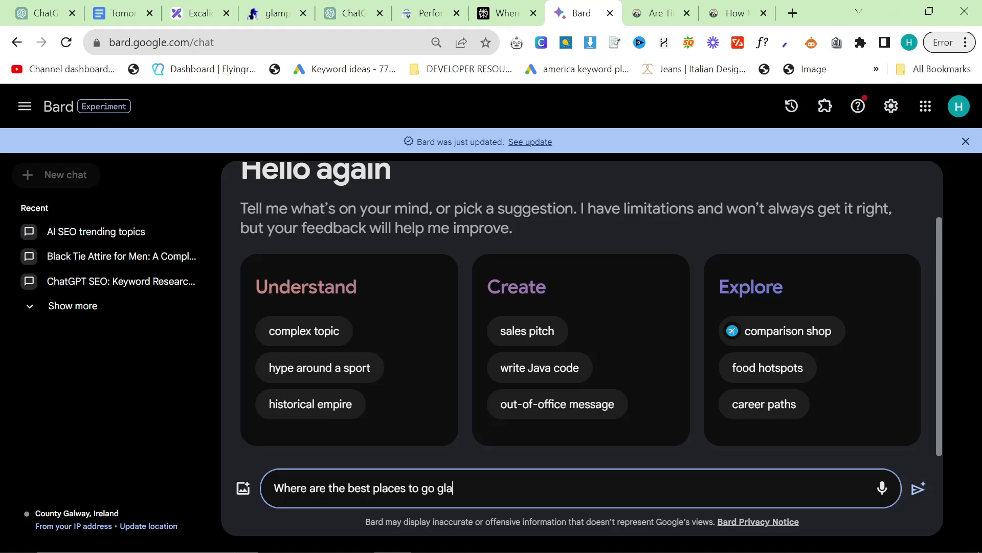
type("mping in the US")
key("Return")
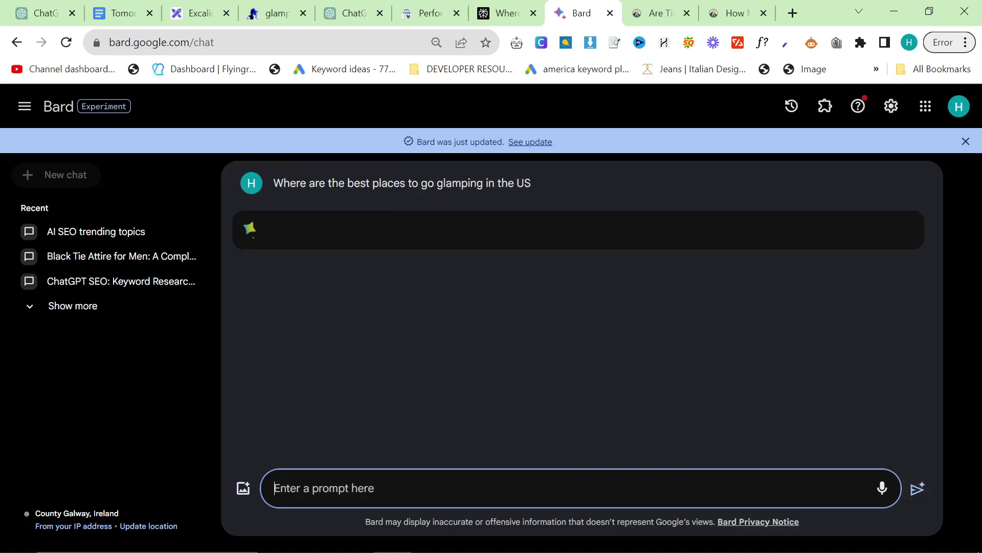
Step: Return to Perplexity, review the list of glamping sites and copy the whole answer
left_click(504, 12)
scroll(539, 348, "down", 2)
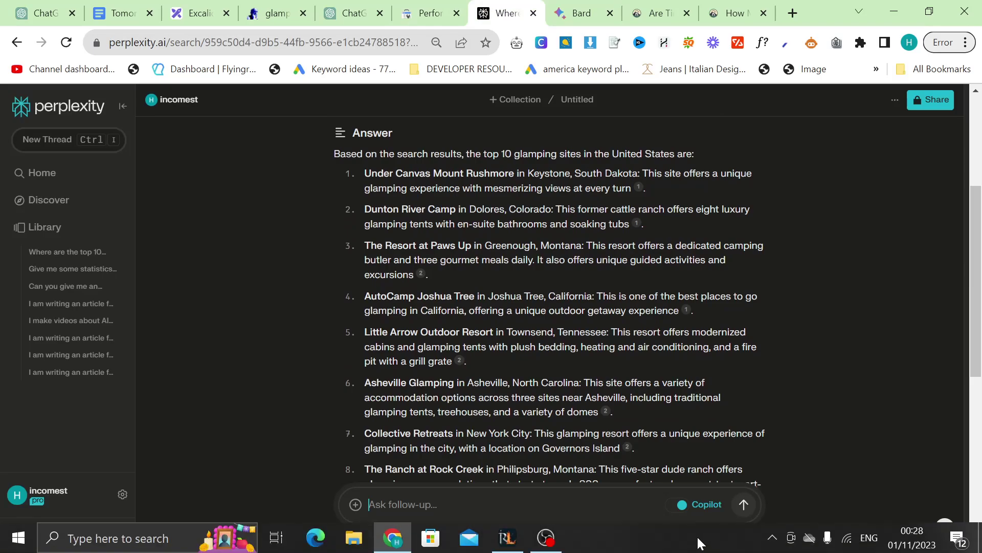
scroll(550, 307, "down", 4)
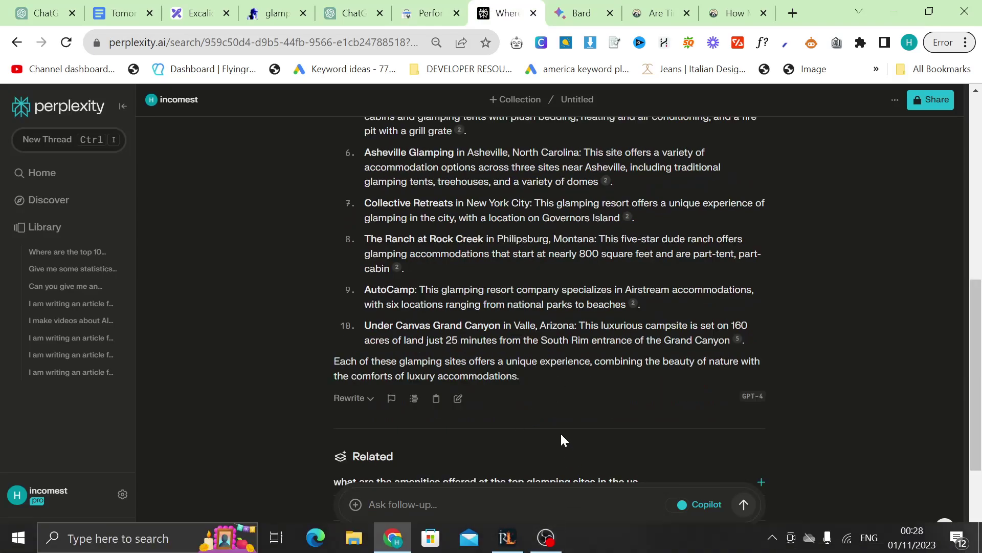
scroll(561, 439, "up", 2)
left_click_drag(744, 419, 419, 285)
scroll(512, 317, "up", 5)
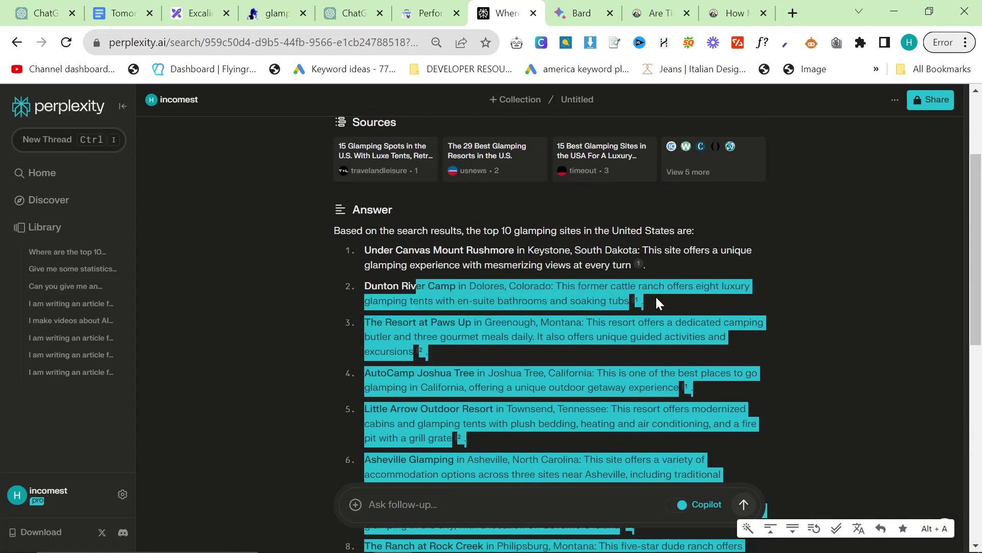
scroll(660, 302, "down", 6)
left_click(433, 402)
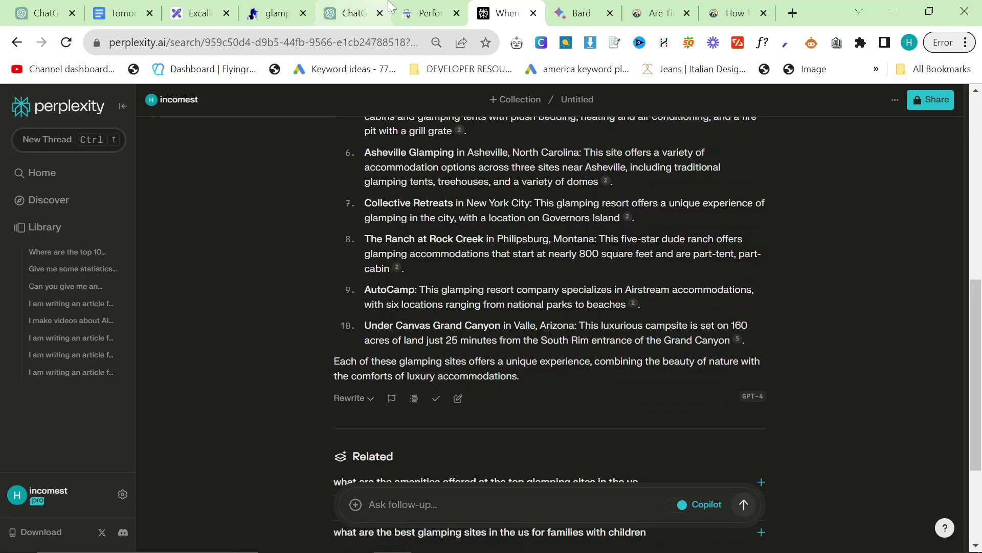
Step: In ChatGPT, switch GPT-4 to DALL·E and begin the prompt with "Ignore all footnotes, do not use footnotes in your answer"
left_click(350, 13)
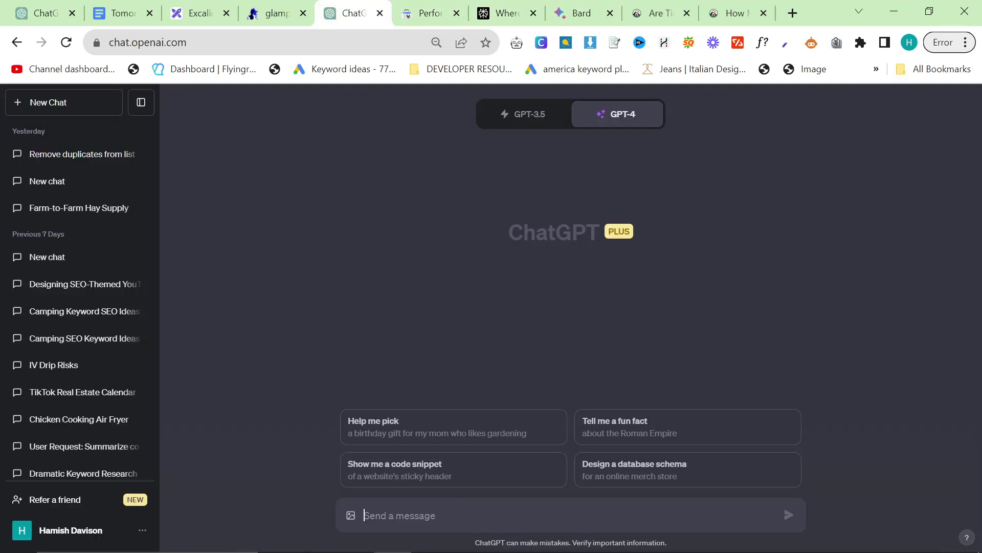
type("Ignore all foot")
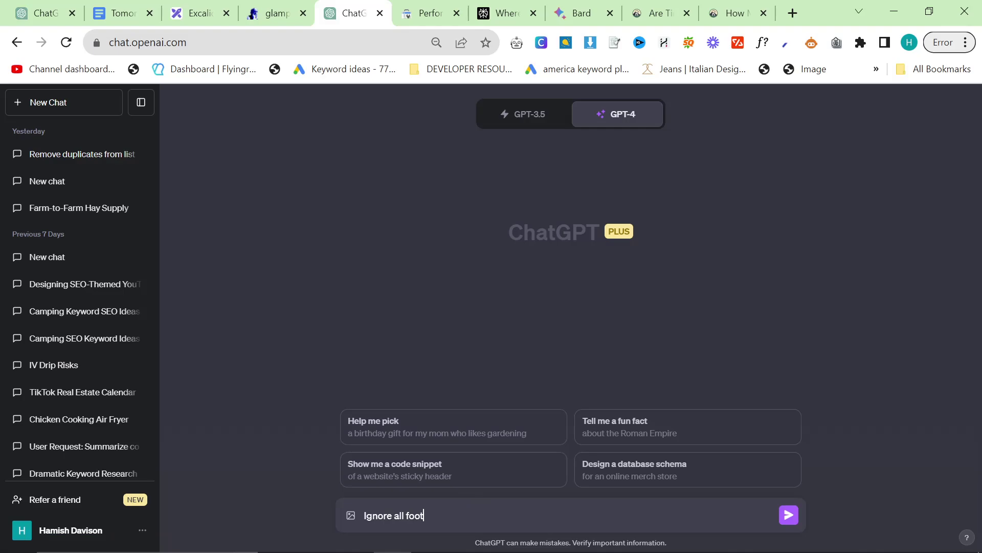
type("notes, do")
mouse_move(608, 114)
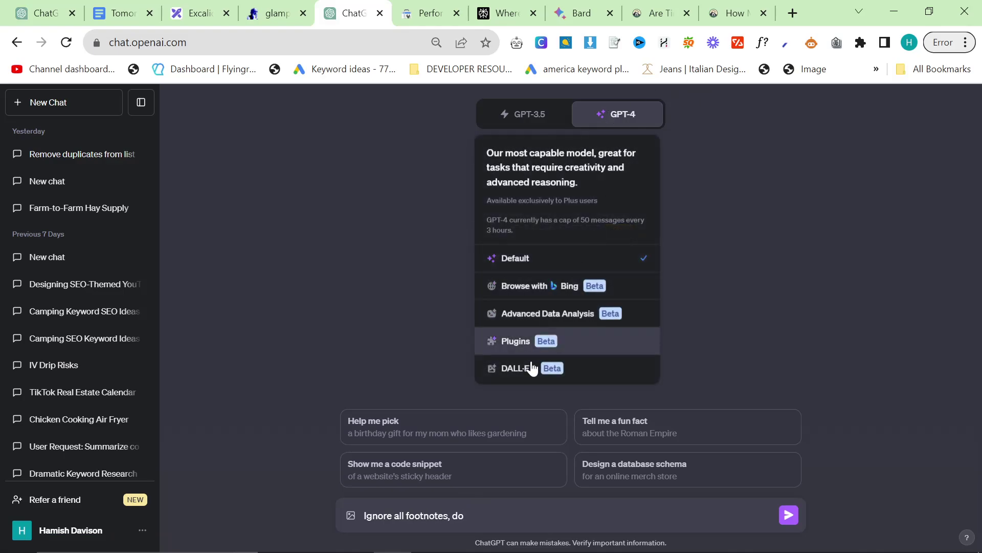
left_click(529, 368)
type("not use ")
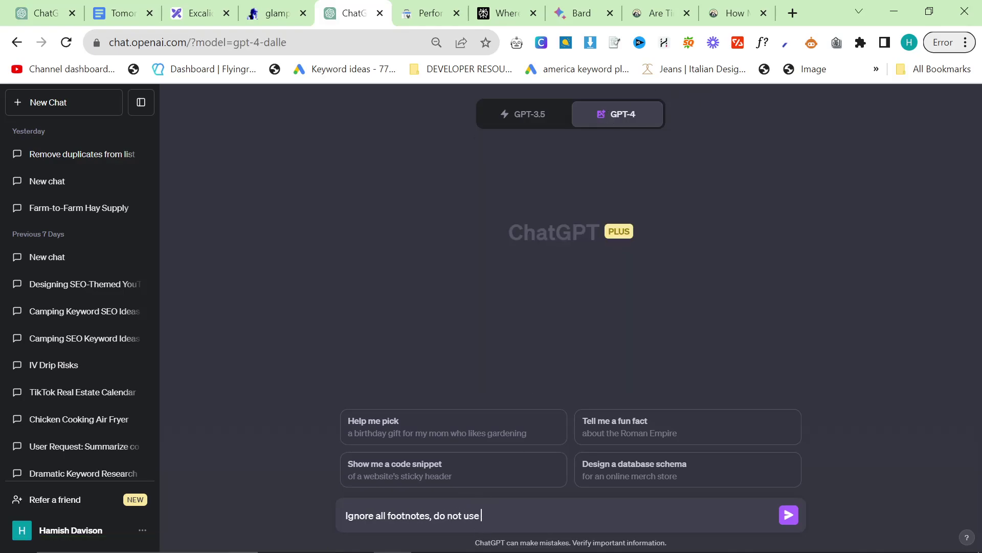
type("footnotes in your answ")
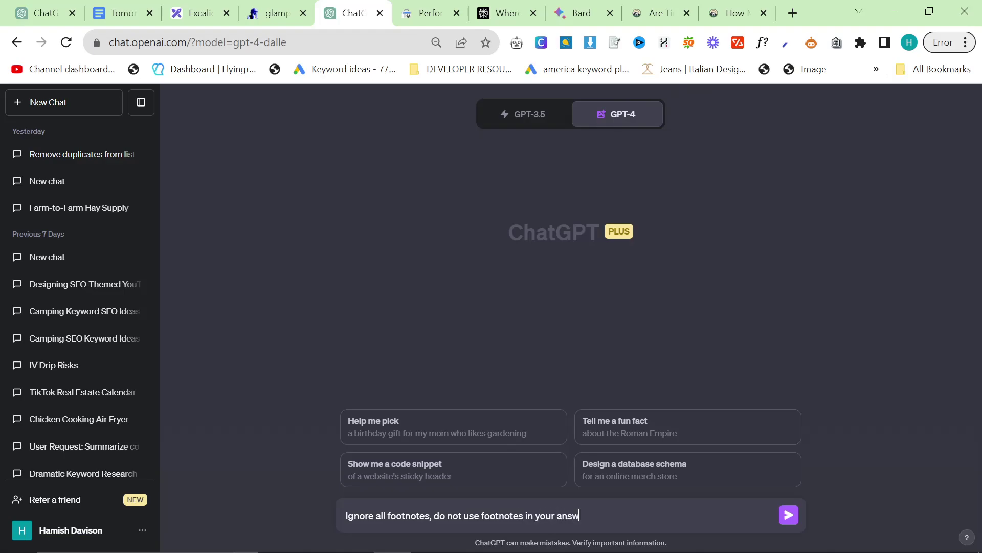
Step: Extend the prompt with "Give me a key takeaway table at the top of the article"
type("er - Give me a key takeaway")
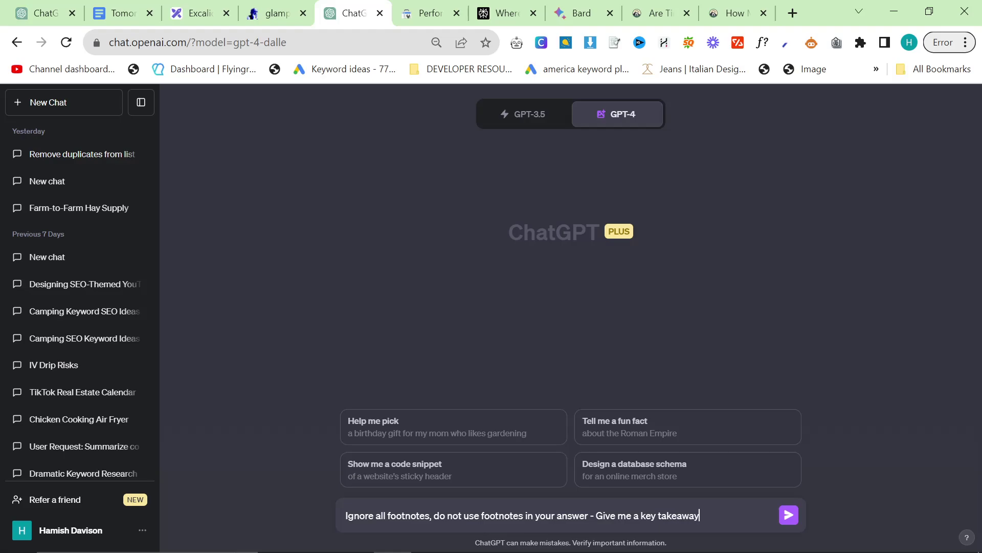
type(" table at the top of the ")
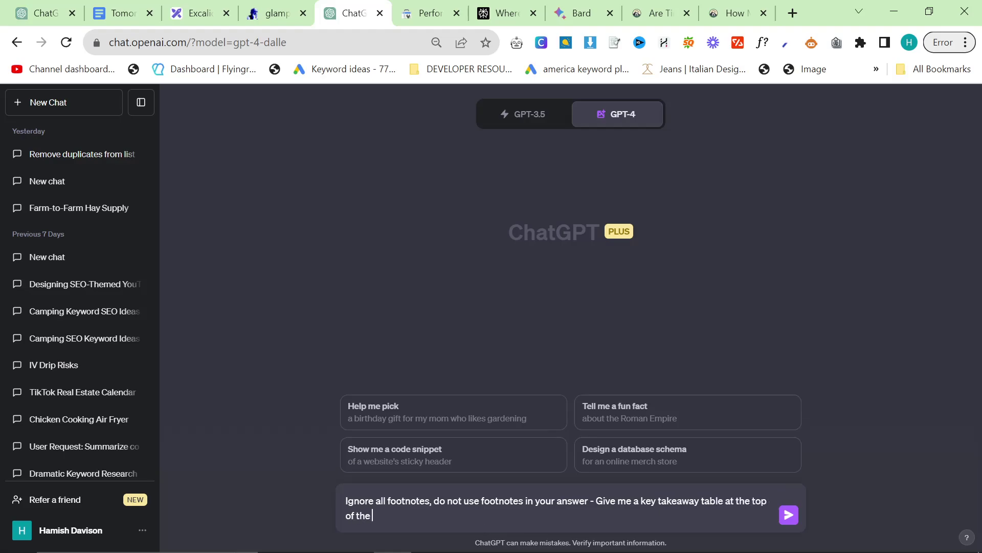
type("article, and give me the ")
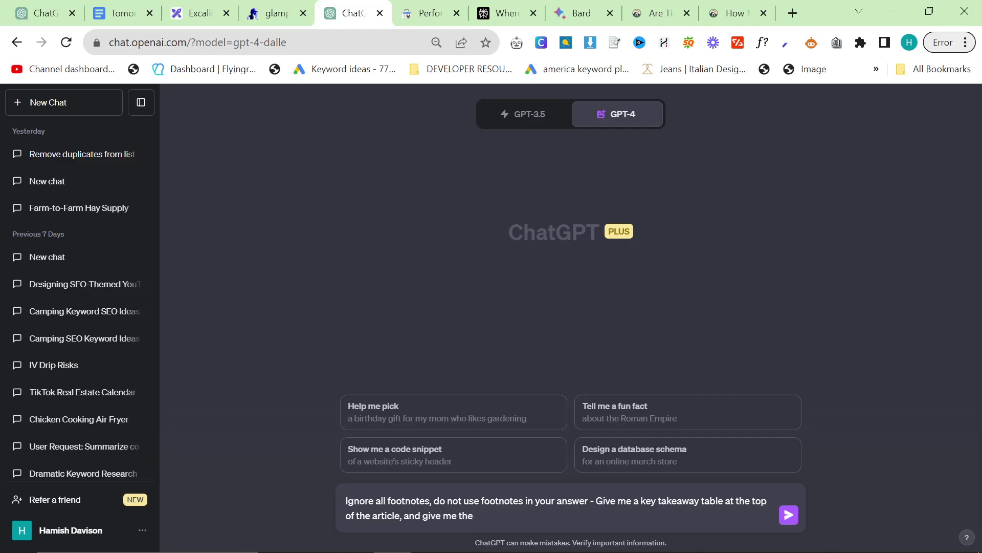
Step: Reword the prompt's ending to request "a fully formatted SEO-Optimized article about "Best glamping spots in the us""
type("answe")
key("BackSpace")
key("BackSpace")
key("BackSpace")
key("BackSpace")
key("BackSpace")
key("BackSpace")
key("BackSpace")
key("BackSpace")
key("BackSpace")
type("a fully formatted SEO-Optimized ")
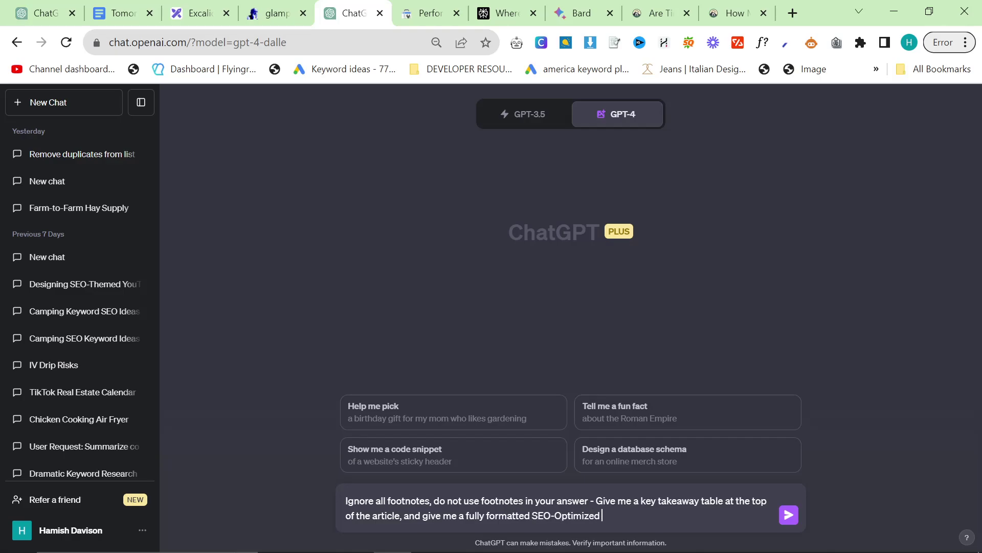
type("article about \"Best glamping spots ")
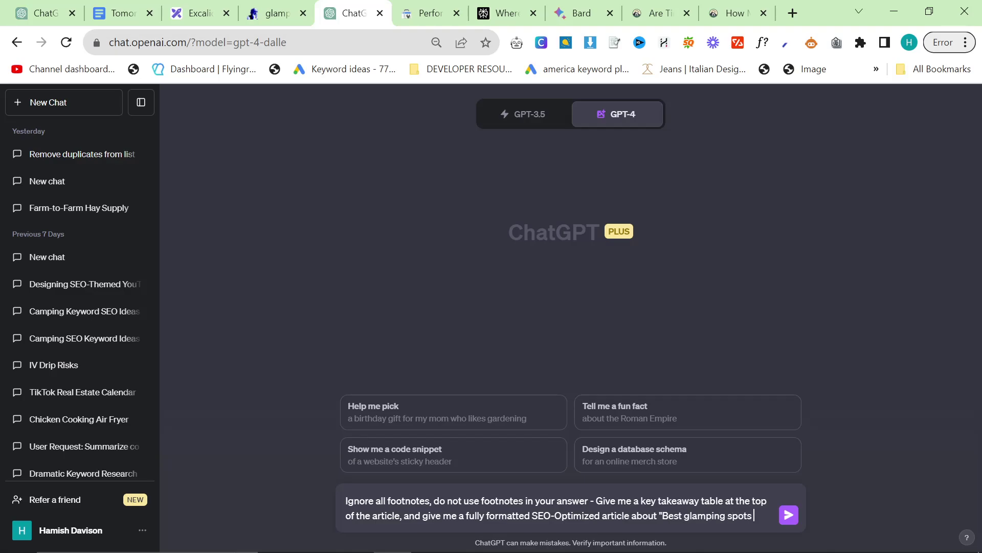
type("in the us\"")
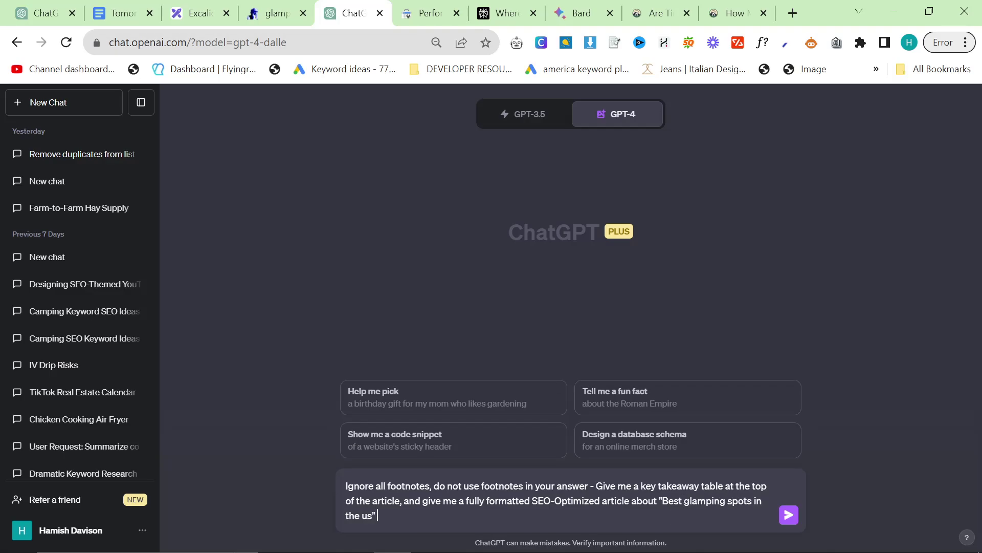
Step: Add "use this information:" with the copied Perplexity answer below it and submit the prompt
type(" use this informatio")
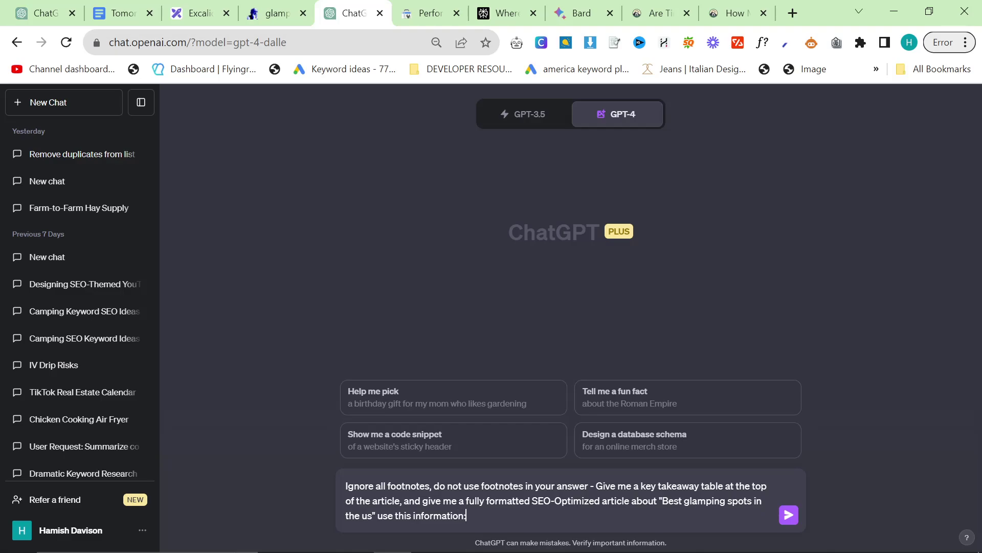
type("n:")
key("shift+Return")
key("ctrl+v")
scroll(570, 471, "up", 15)
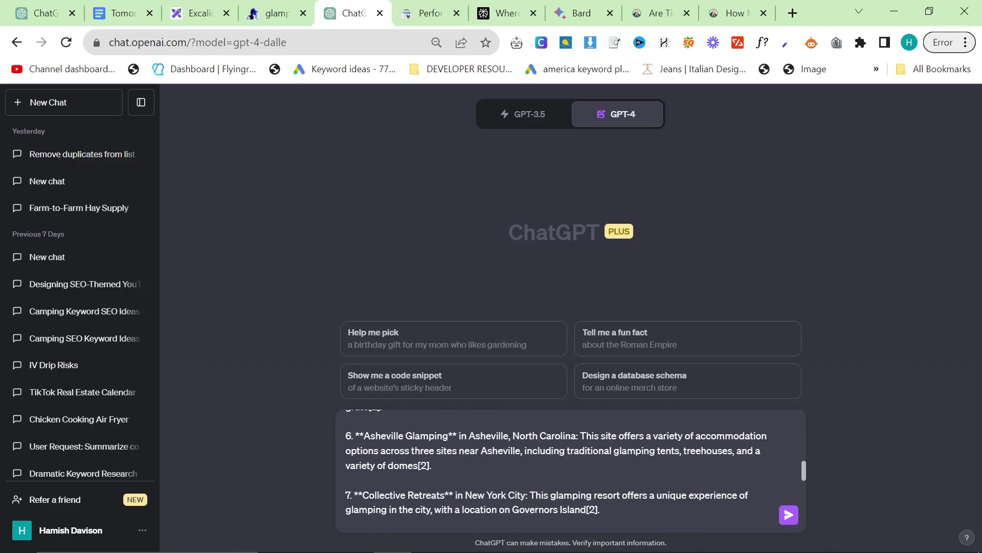
key("Return")
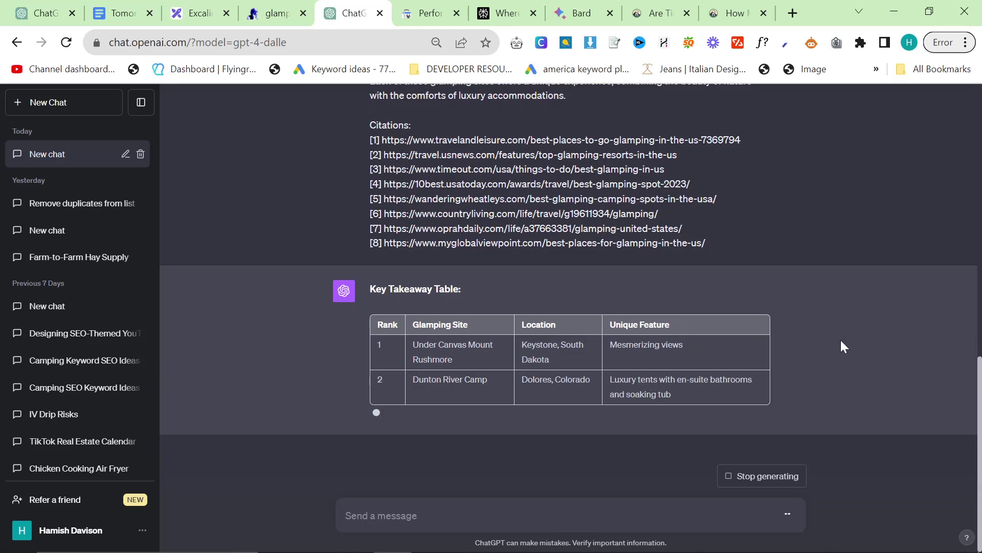
Step: Review Bard's glamping destinations and their images, and return to the Perplexity answer
key("ctrl+8")
scroll(375, 351, "down", 6)
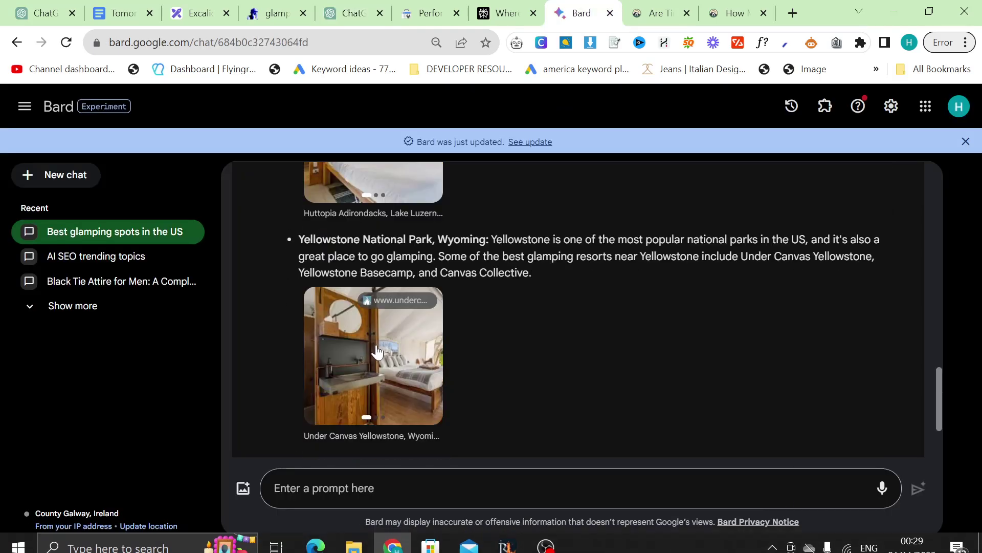
scroll(377, 349, "up", 3)
scroll(377, 349, "down", 3)
scroll(393, 343, "up", 12)
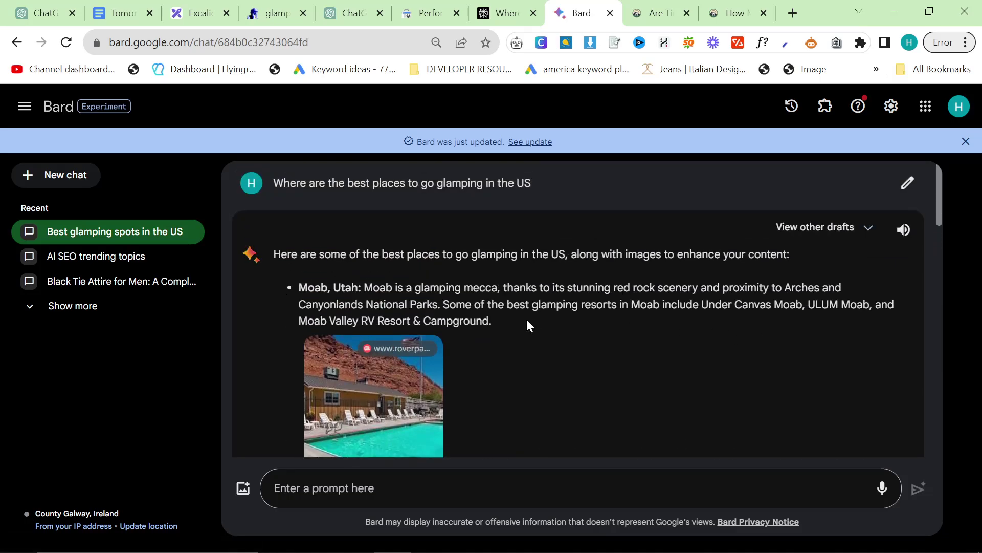
scroll(529, 323, "down", 2)
mouse_move(328, 327)
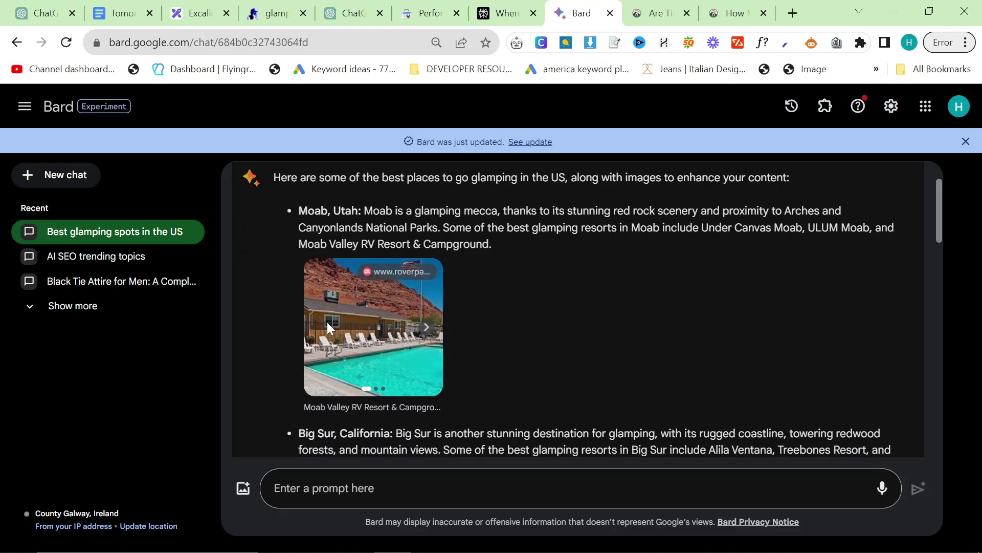
left_click(486, 15)
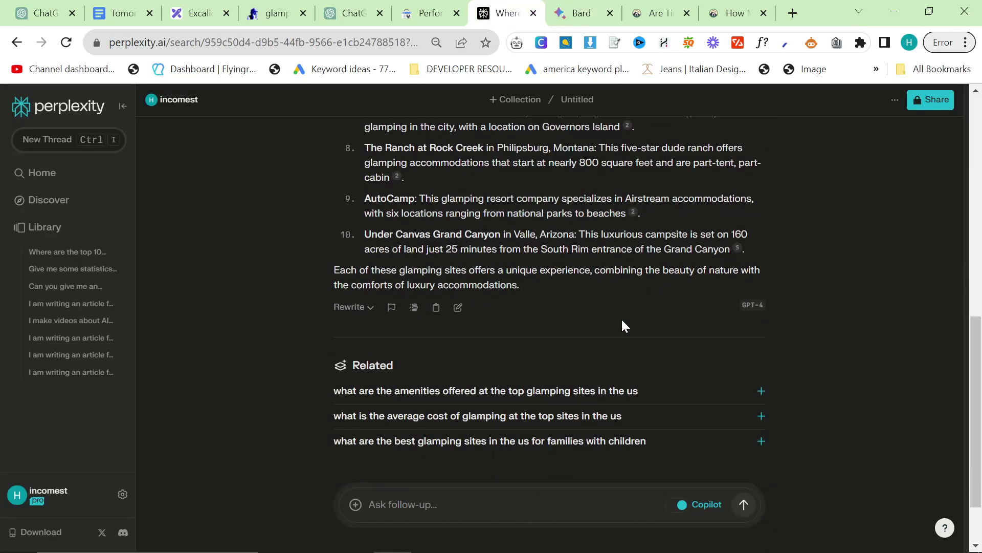
Step: Review the generated article in ChatGPT and submit "Can you create a vector bar graph or something interesting to represent this article ?"
key("ctrl+5")
scroll(680, 381, "up", 6)
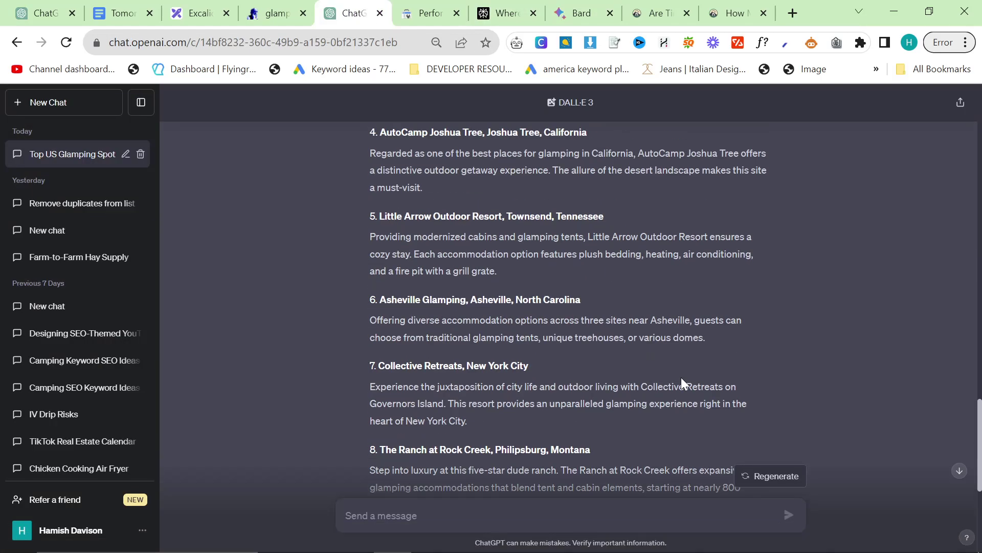
scroll(681, 381, "up", 15)
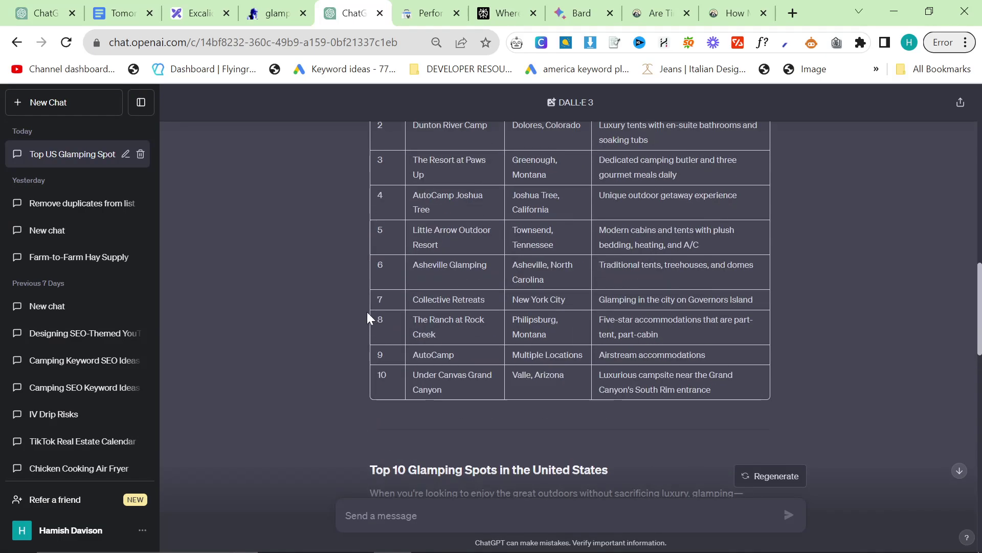
scroll(469, 310, "up", 15)
scroll(469, 311, "down", 8)
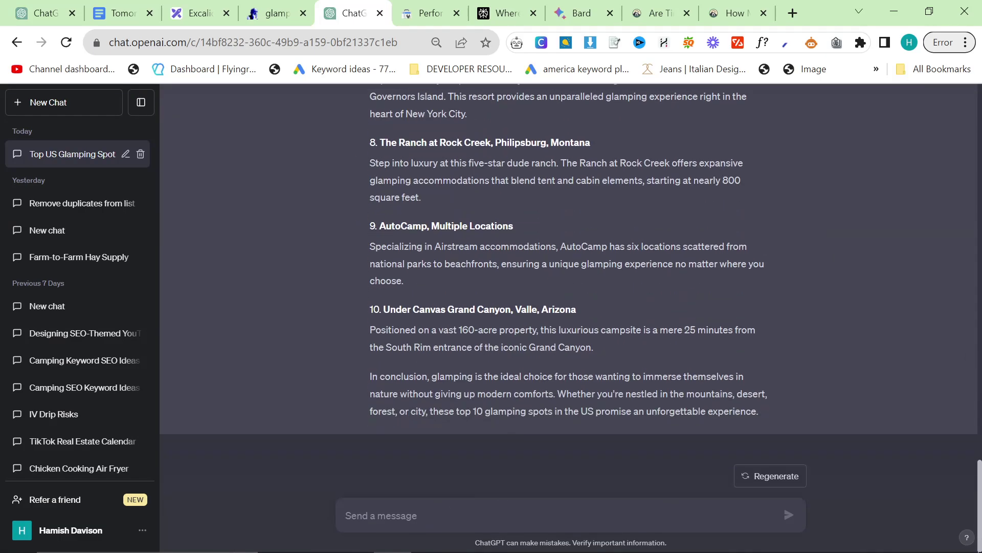
scroll(469, 310, "up", 10)
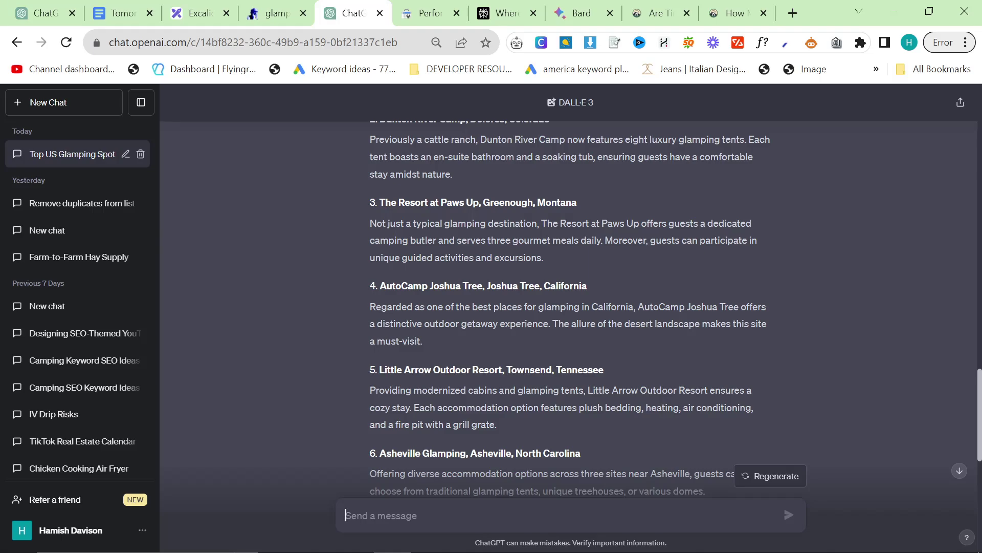
type("Can you create a vect")
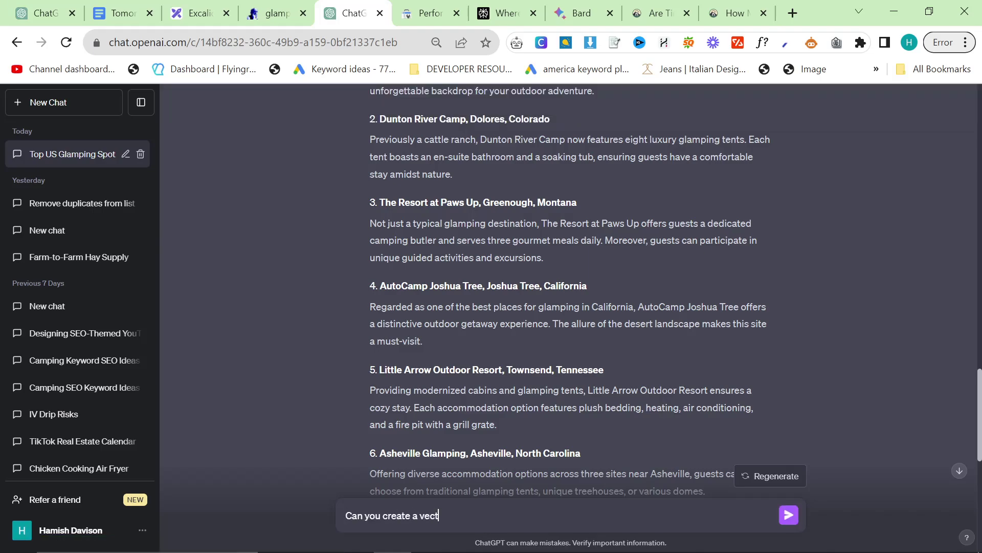
type("or bar graph or something interesting to")
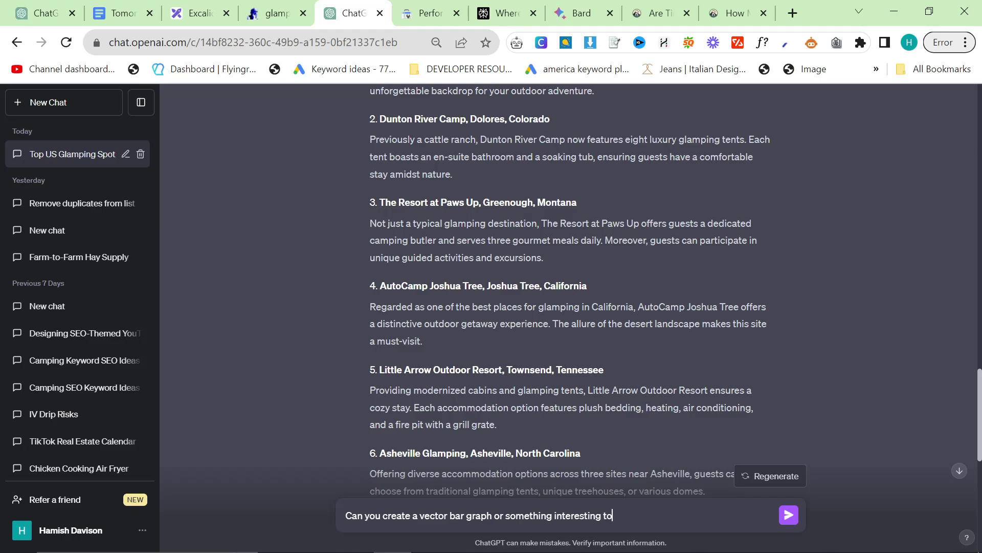
type(" represent this article ?")
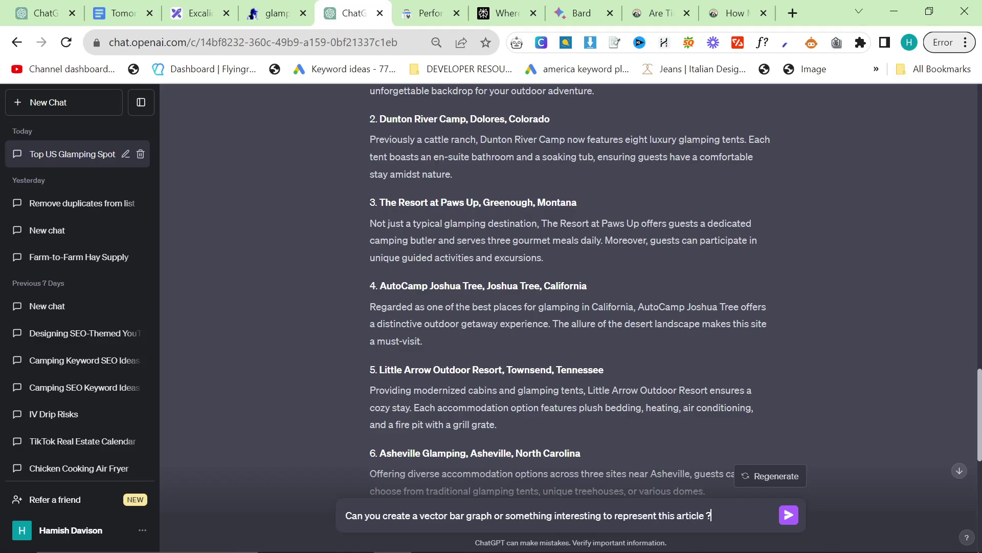
key("Return")
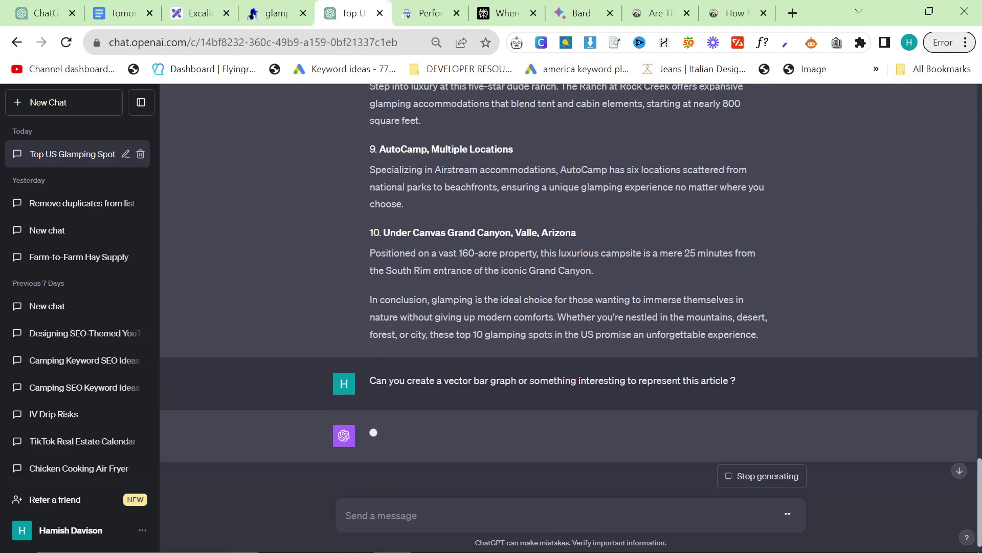
Step: Copy ChatGPT's glamping article, open markdowntohtml.com in a new tab and move that tab before the Perplexity tab
scroll(558, 323, "up", 20)
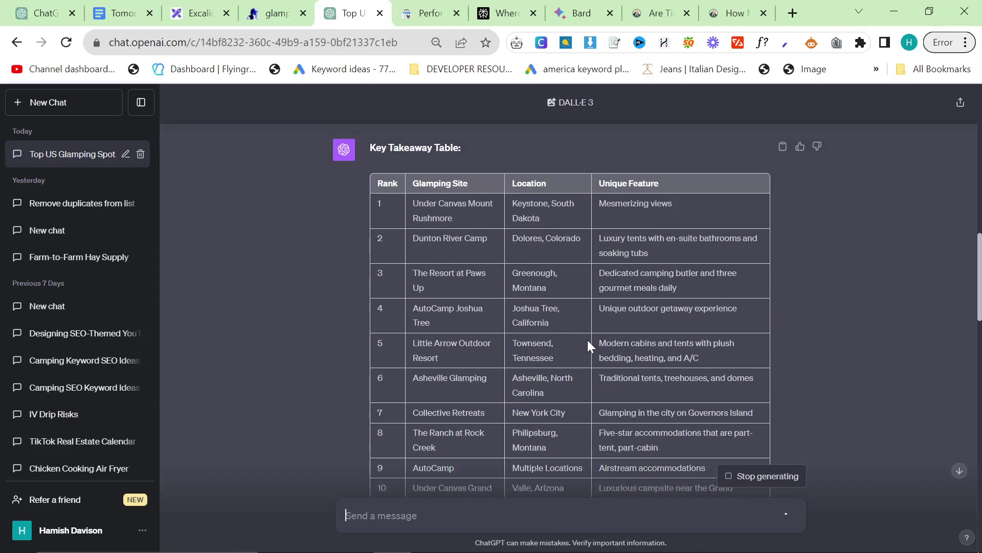
left_click(783, 146)
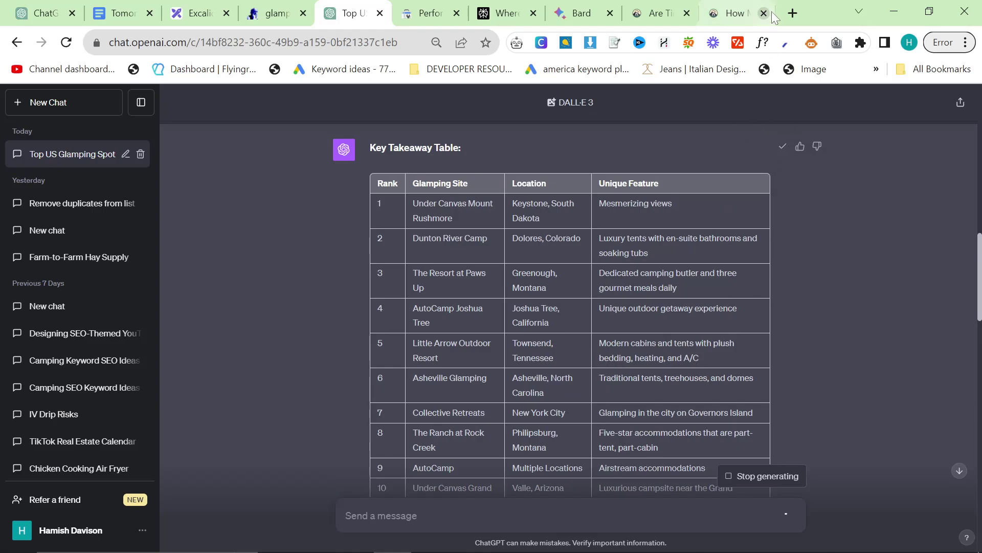
left_click(793, 12)
type("markdowntohtml.com")
key("Return")
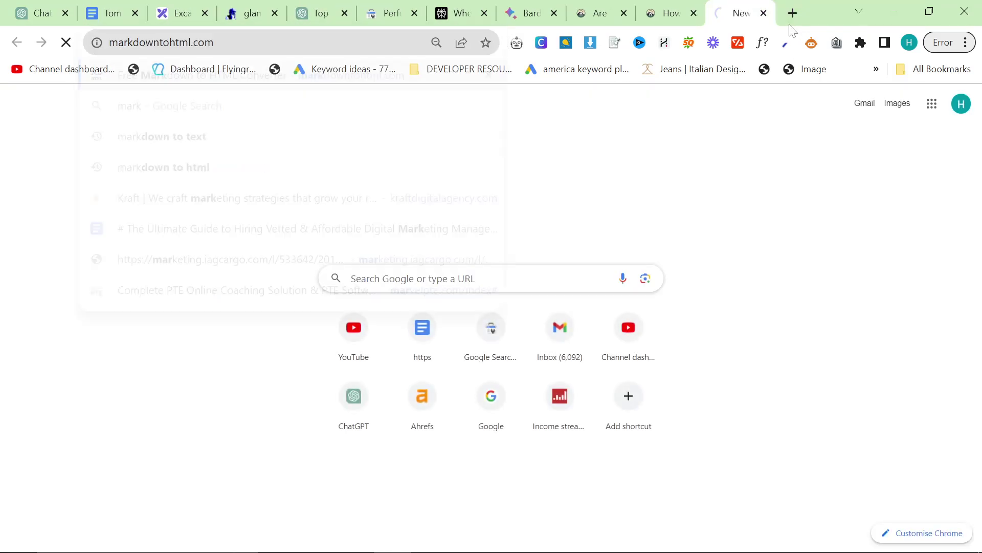
left_click_drag(754, 12, 455, 8)
Step: Replace the converter's sample markdown with the copied glamping article
left_click(213, 357)
key("ctrl+a")
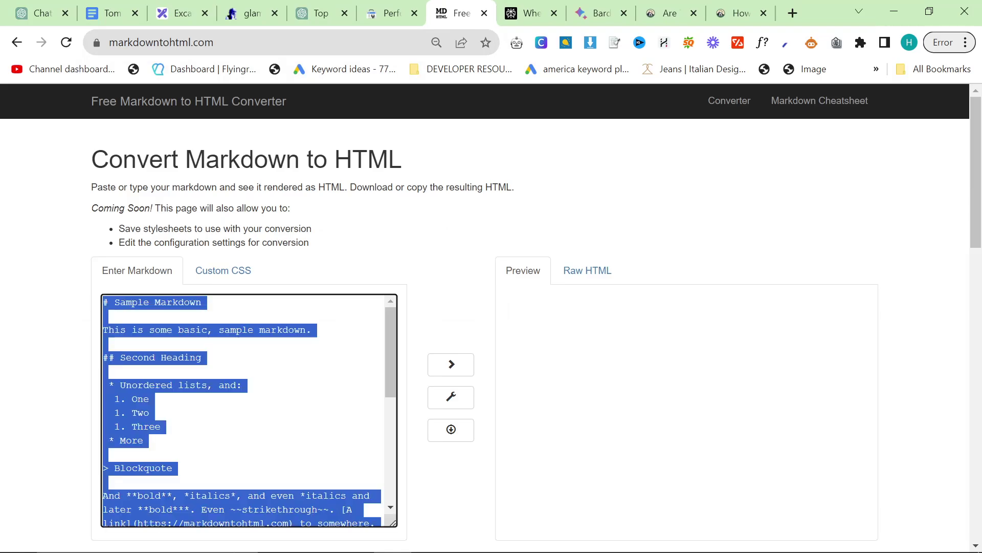
key("ctrl+v")
scroll(212, 358, "up", 5)
scroll(213, 357, "up", 10)
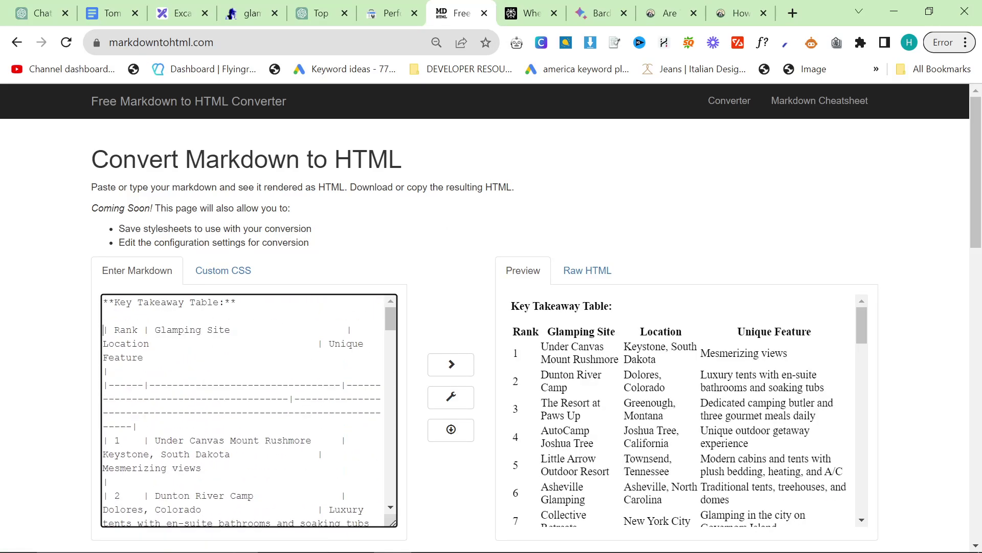
Step: Cut the ten-row glamping table from under the "Key Takeaway Table:" line in the markdown
key("shift+Down")
key("shift+Down")
key("shift+Down")
key("shift+Down")
key("shift+Down")
key("shift+Down")
key("shift+Down")
key("shift+Down")
key("shift+Down")
key("shift+Down")
key("shift+Down")
key("shift+Down")
key("shift+Down")
key("shift+Down")
key("shift+Down")
key("shift+Down")
key("shift+Down")
key("shift+Down")
key("shift+Down")
key("shift+Down")
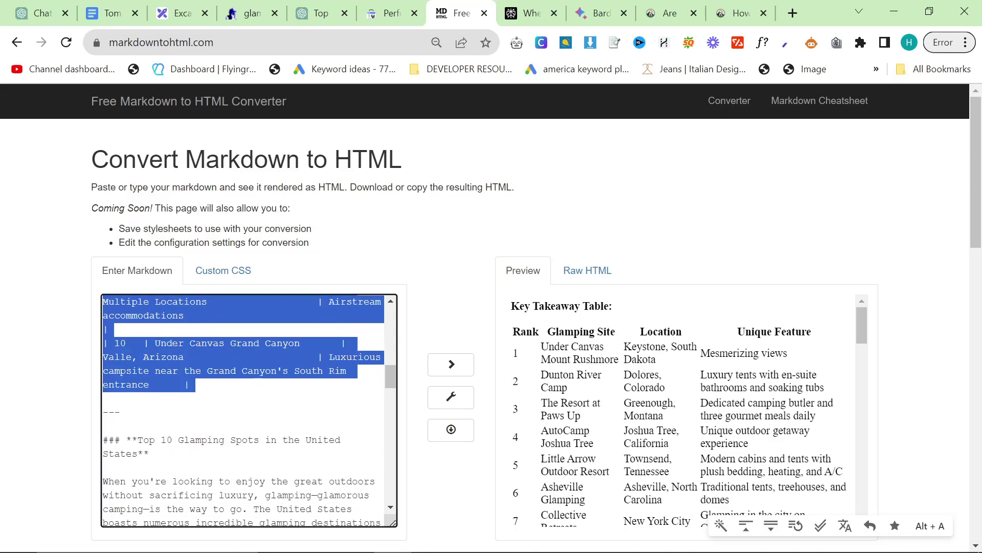
scroll(249, 410, "down", 1)
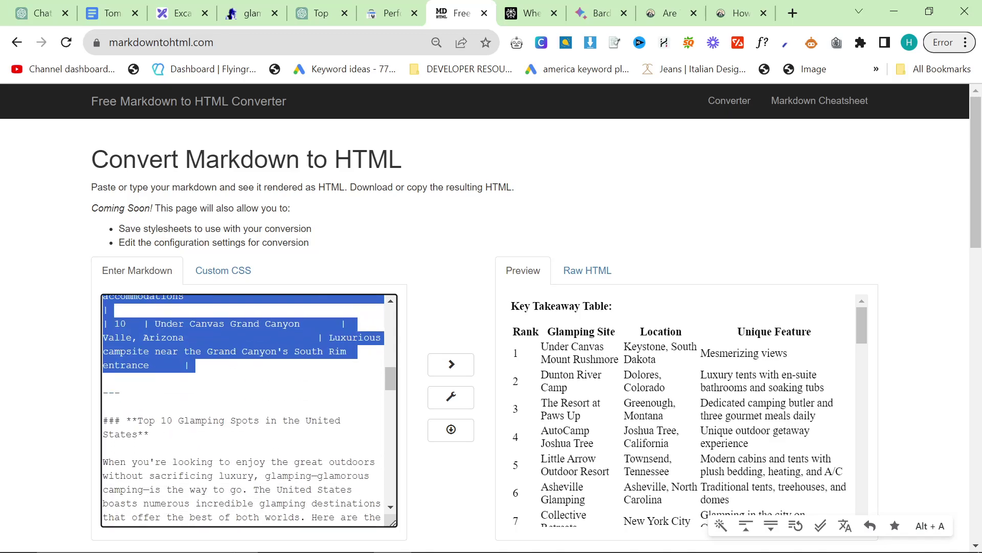
key("BackSpace")
Step: Remove the "Key Takeaway Table:" line and its divider, and paste the table beneath the "Top 10 Glamping Spots in the United States" heading
scroll(249, 410, "up", 1)
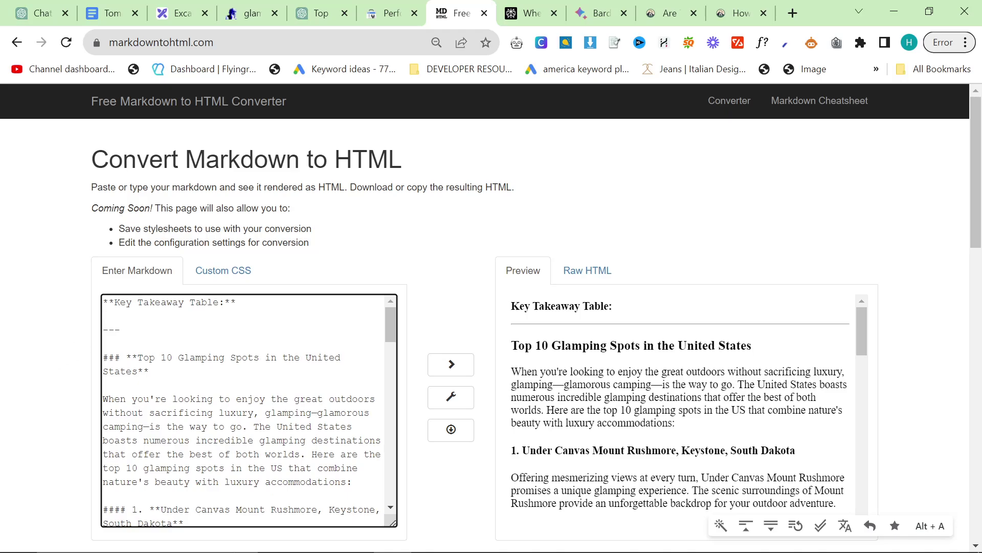
left_click_drag(121, 330, 81, 296)
key("BackSpace")
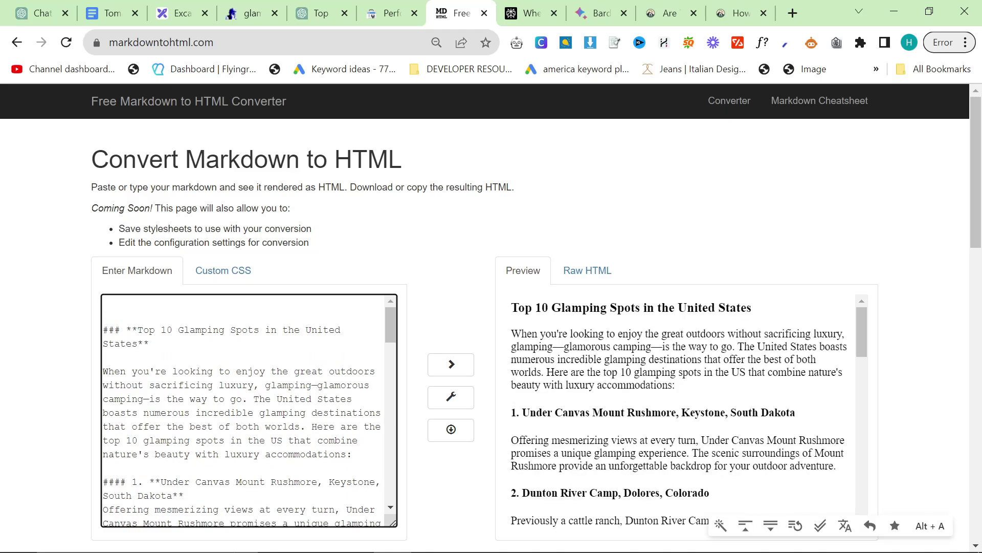
key("ctrl+v")
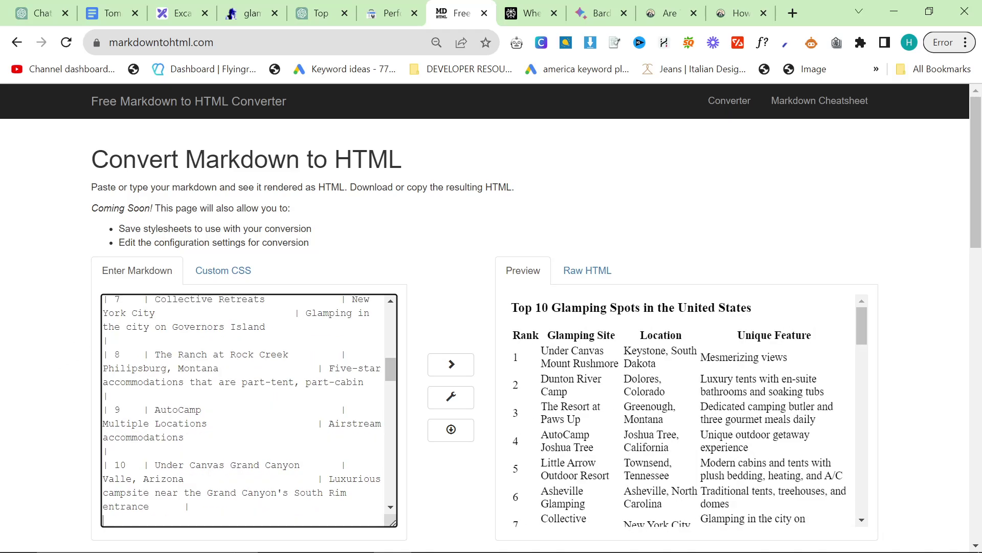
Step: Promote the "Top 10 Glamping Spots in the United States" heading to a level-one heading and remove the blank lines above it
scroll(249, 409, "up", 10)
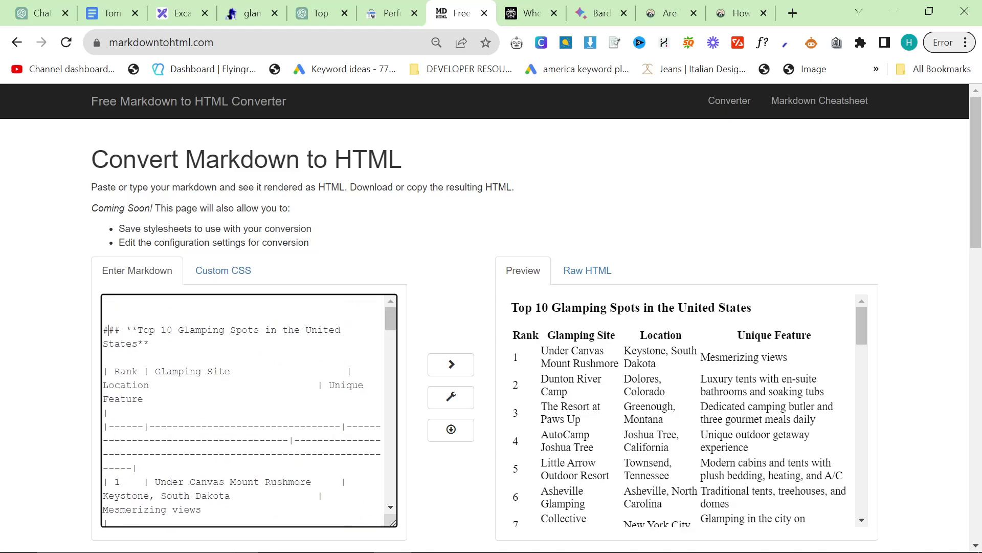
key("BackSpace")
key("BackSpace")
key("BackSpace")
key("Delete")
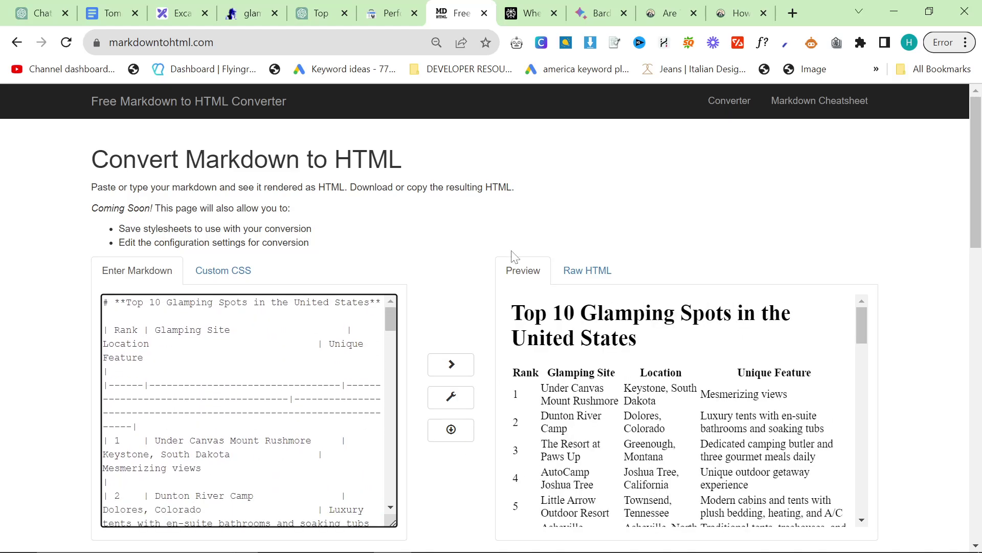
Step: Review the rendered article preview and search the page for "glamping" to locate the keyword in the markdown
scroll(678, 348, "down", 20)
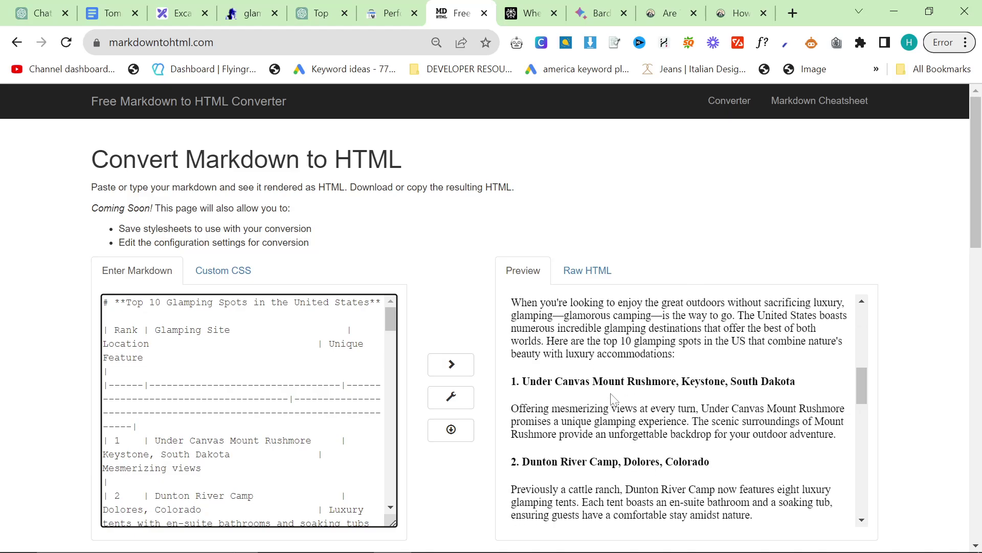
scroll(616, 398, "down", 2)
left_click(927, 389)
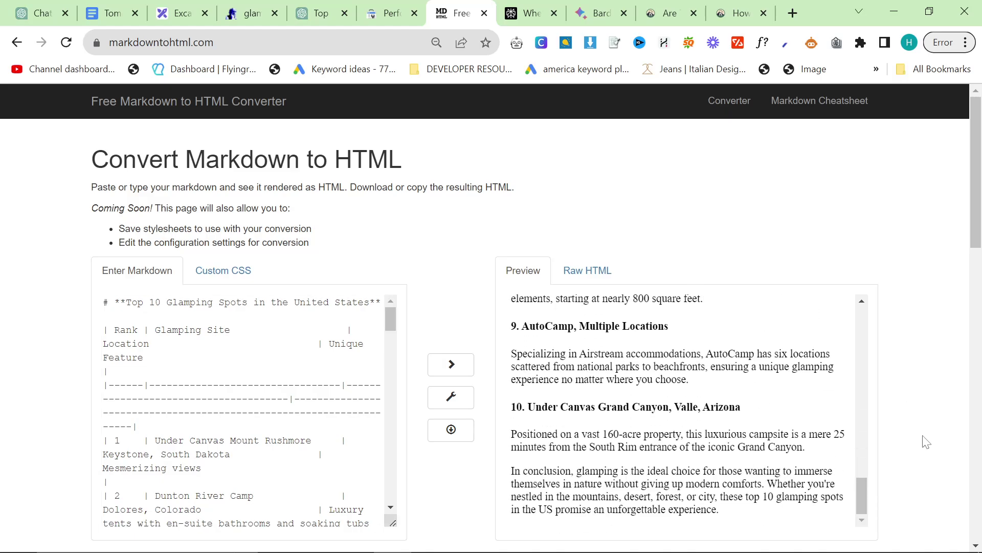
scroll(240, 410, "down", 10)
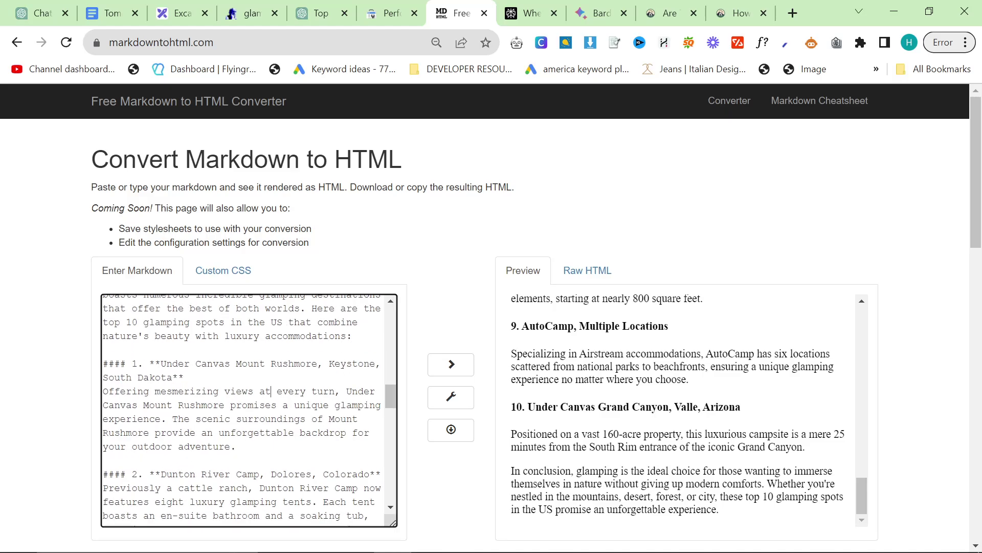
key("ctrl+f")
type("glamping")
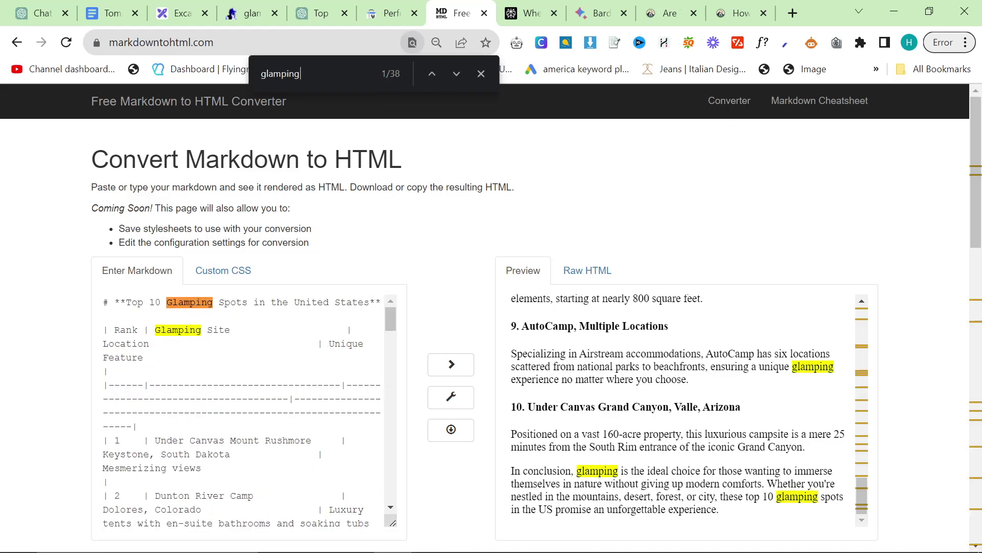
scroll(240, 409, "down", 5)
scroll(240, 409, "down", 5)
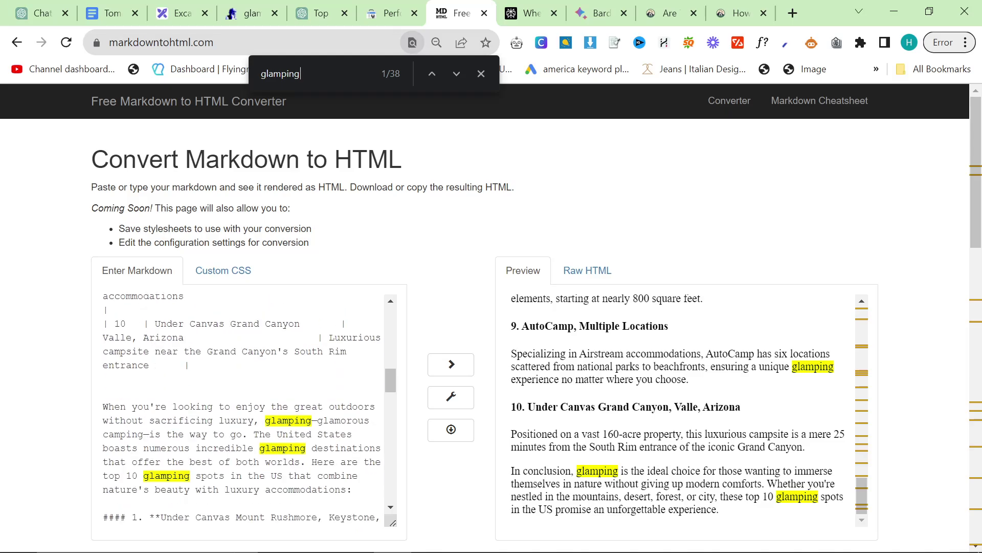
Step: Turn "glamping" in the intro's "numerous incredible glamping destinations" into the markdown link "[glamping](/)" and check it in the preview
left_click(265, 420)
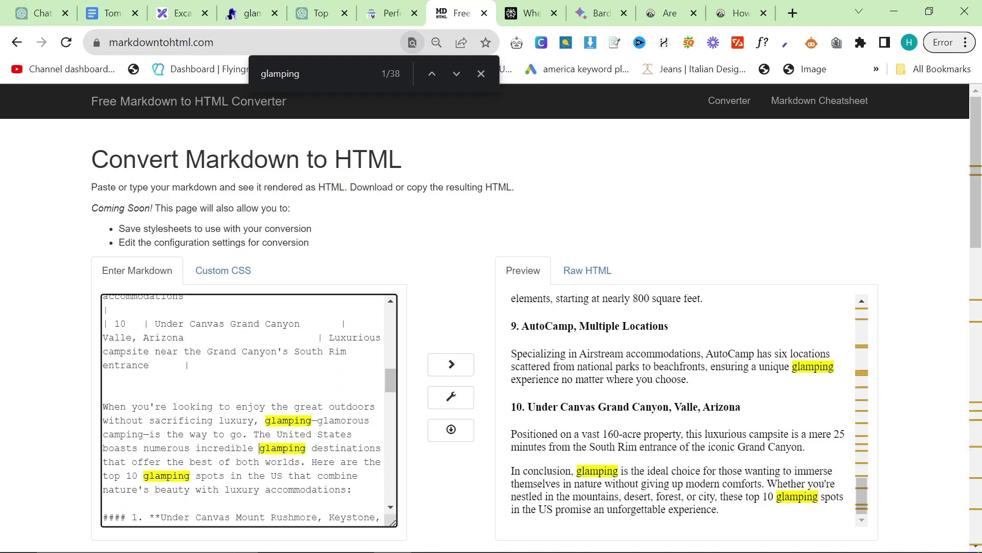
type("[")
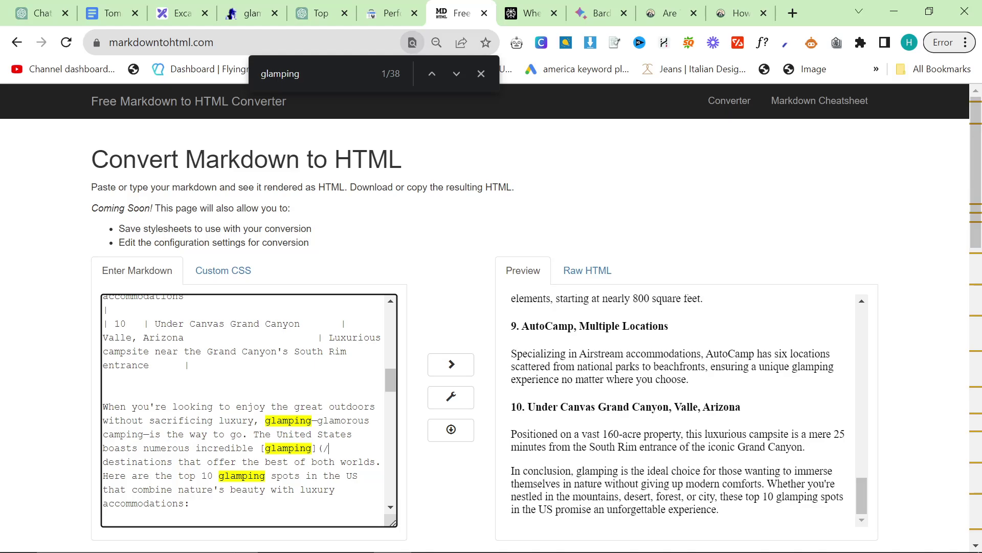
scroll(676, 433, "up", 15)
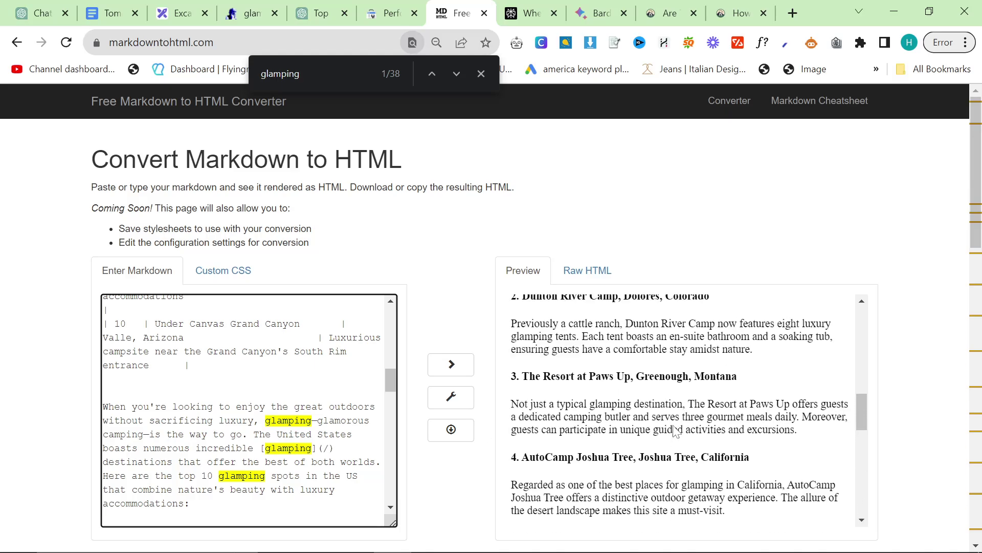
scroll(676, 432, "down", 1)
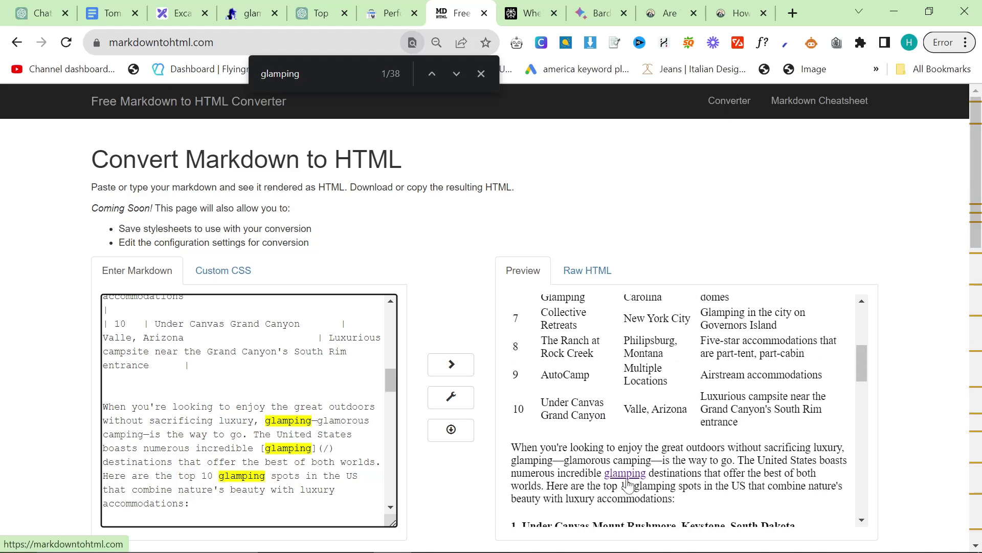
Step: Highlight the intro's "[glamping](/)" markdown to examine the anchor text and link target
mouse_move(265, 448)
left_mouse_down()
mouse_move(312, 448)
mouse_move(260, 448)
left_mouse_up()
left_click(312, 448)
left_click(698, 228)
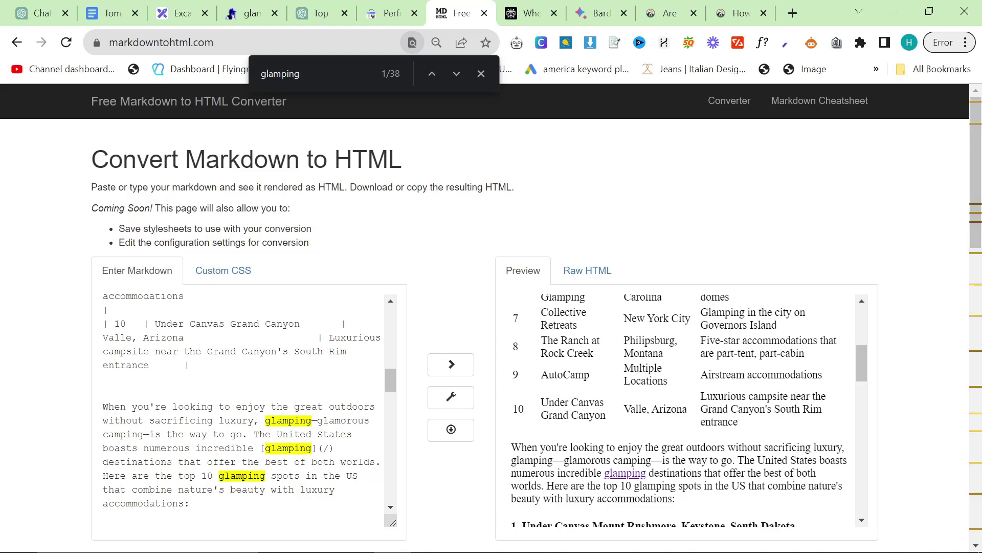
left_click_drag(260, 447, 329, 448)
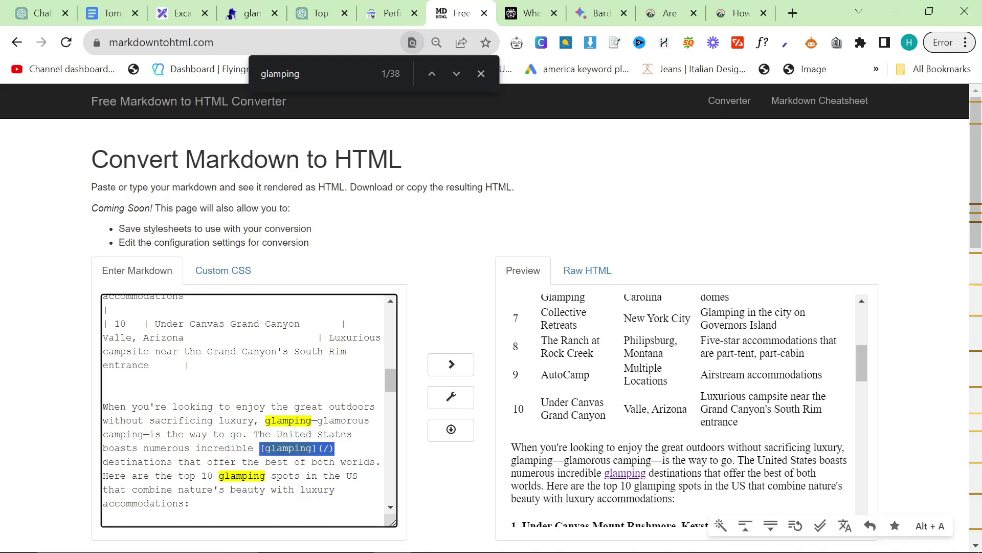
left_click(276, 447)
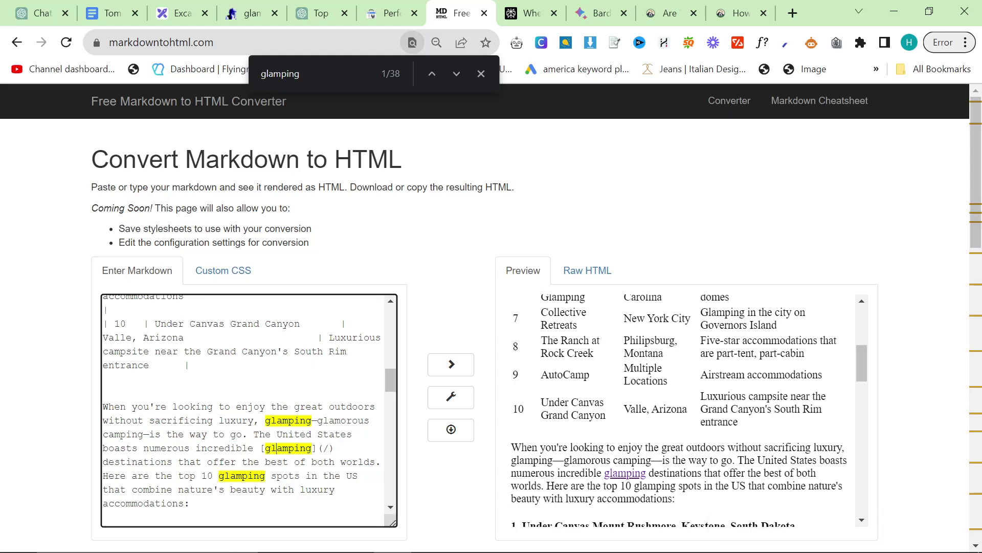
key("shift+Right")
Step: Switch to ChatGPT and examine the generated US glamping map and vector bar graph at full size, closing the image viewer
key("ctrl+5")
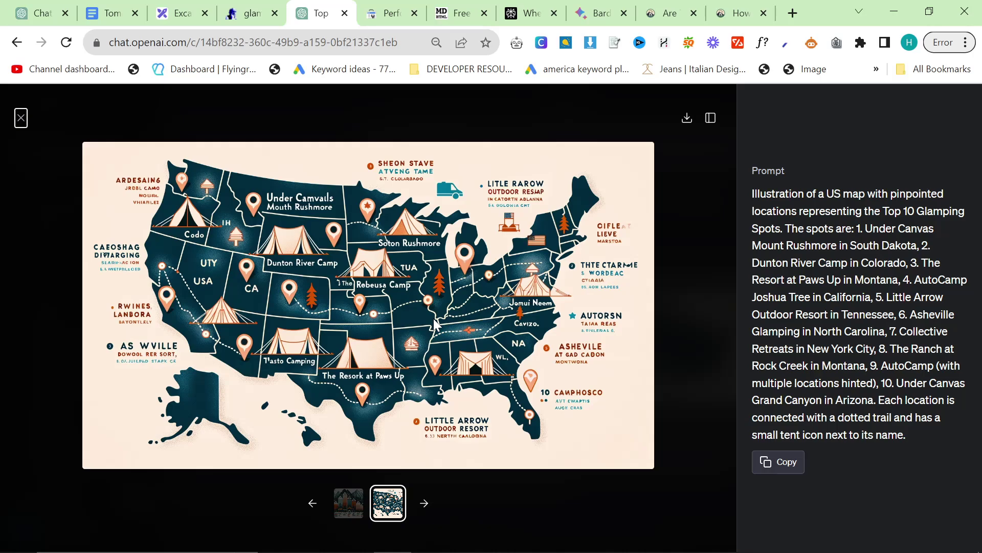
key("Left")
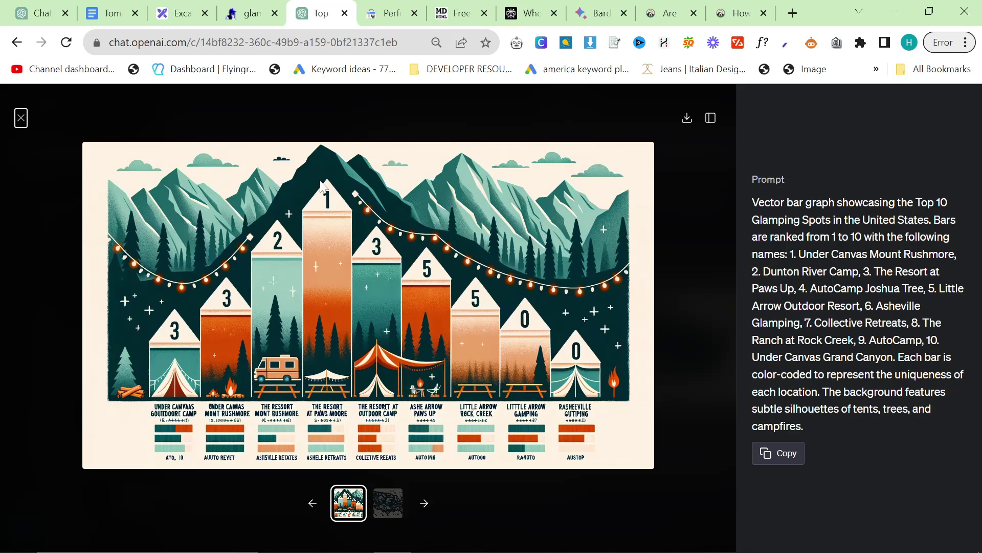
left_click_drag(334, 279, 343, 261)
left_click(660, 490)
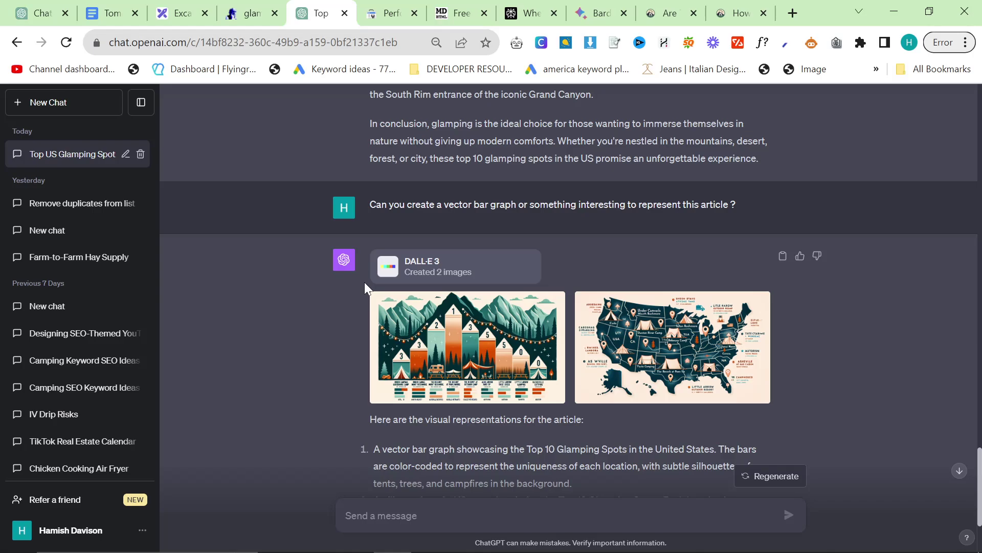
mouse_move(589, 326)
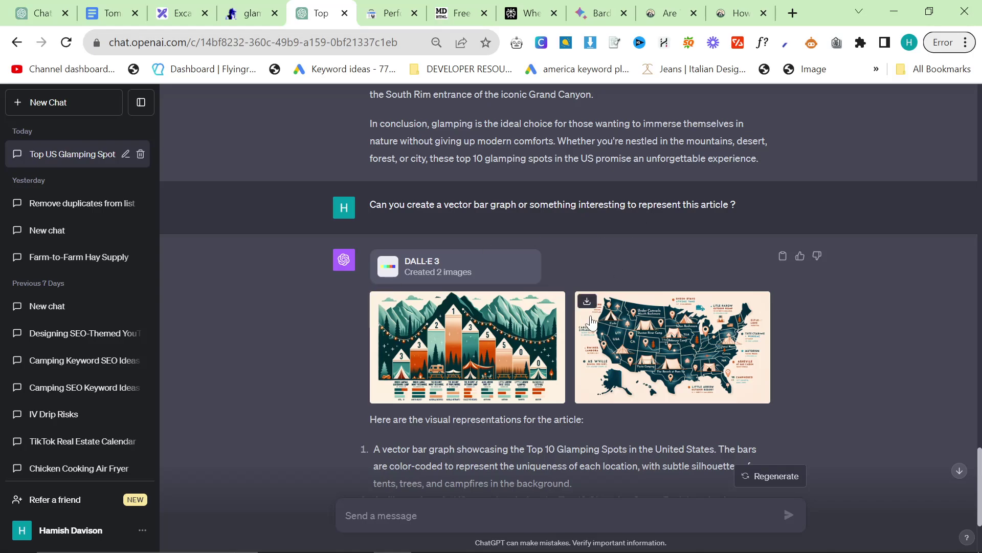